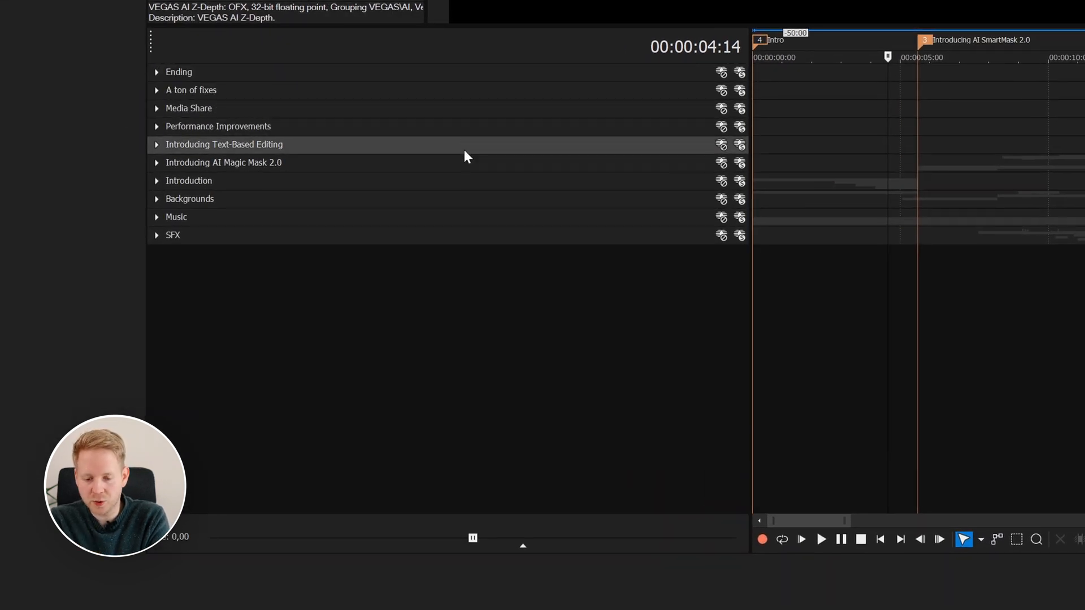
Expand the Introduction track group to view its camera and text tracks, and collapse it again.
{"action": "left_click", "coordinate": [157, 181]}
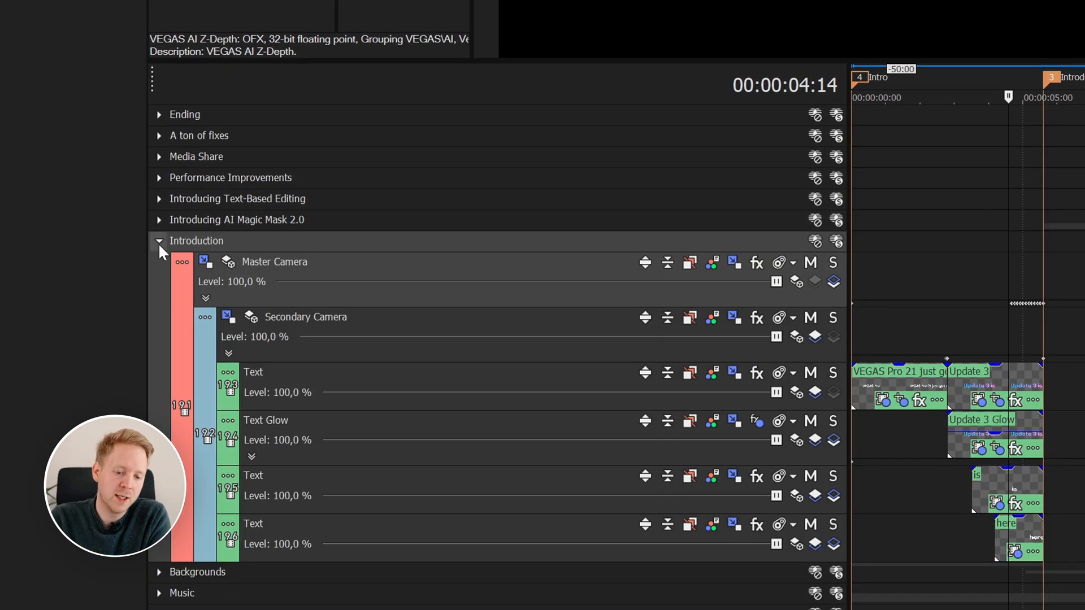
{"action": "left_click", "coordinate": [159, 242]}
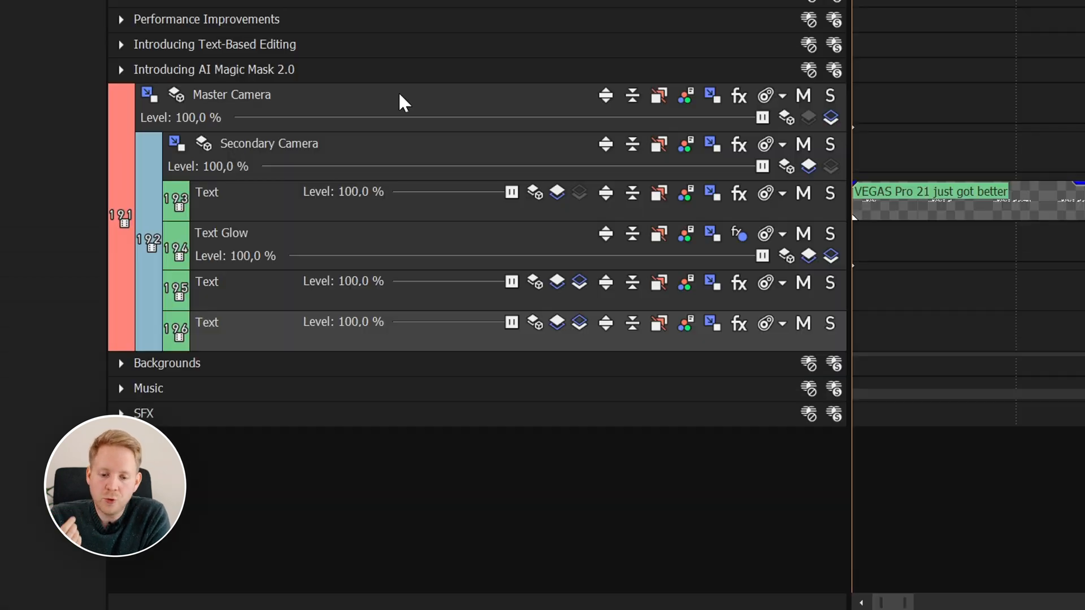
Group the selected Master Camera, Secondary Camera and text tracks into a track group named Introduction.
{"action": "right_click", "coordinate": [399, 92]}
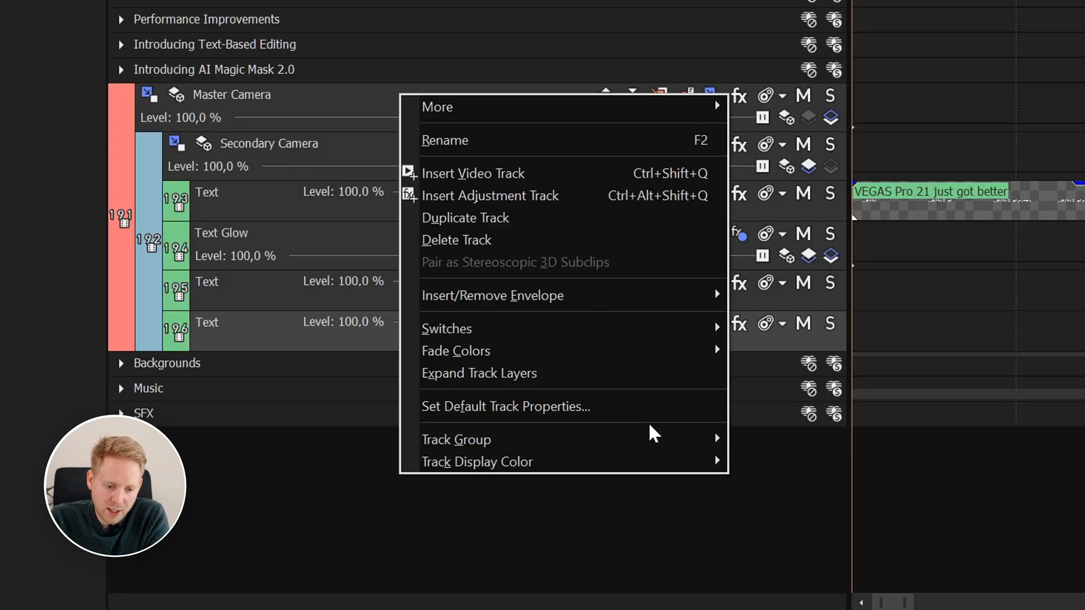
{"action": "mouse_move", "coordinate": [651, 439]}
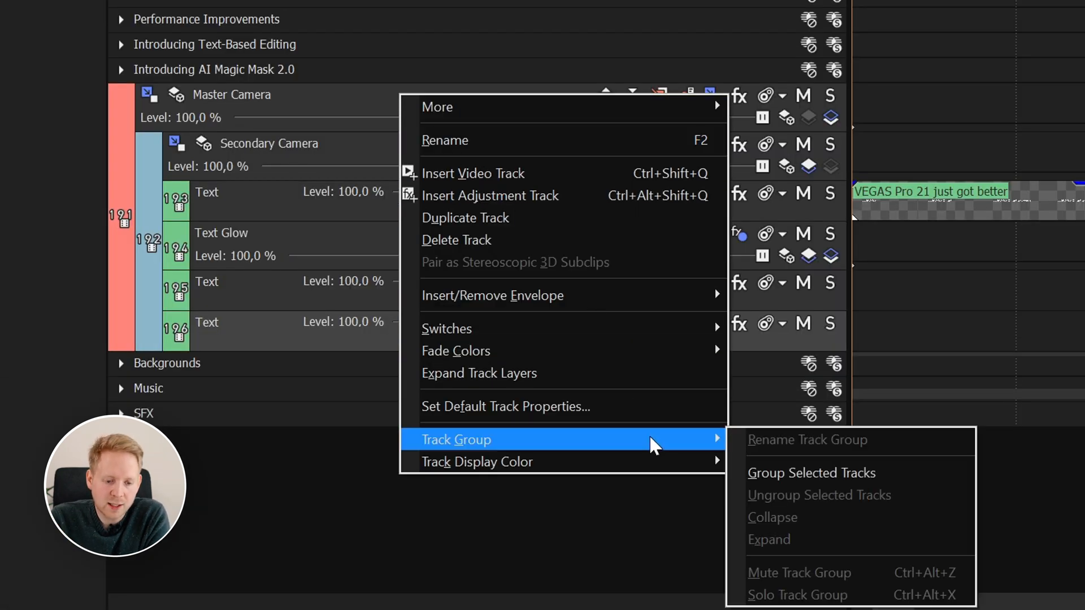
{"action": "left_click", "coordinate": [889, 473]}
{"action": "type", "text": "Introduction"}
{"action": "key", "text": "Return"}
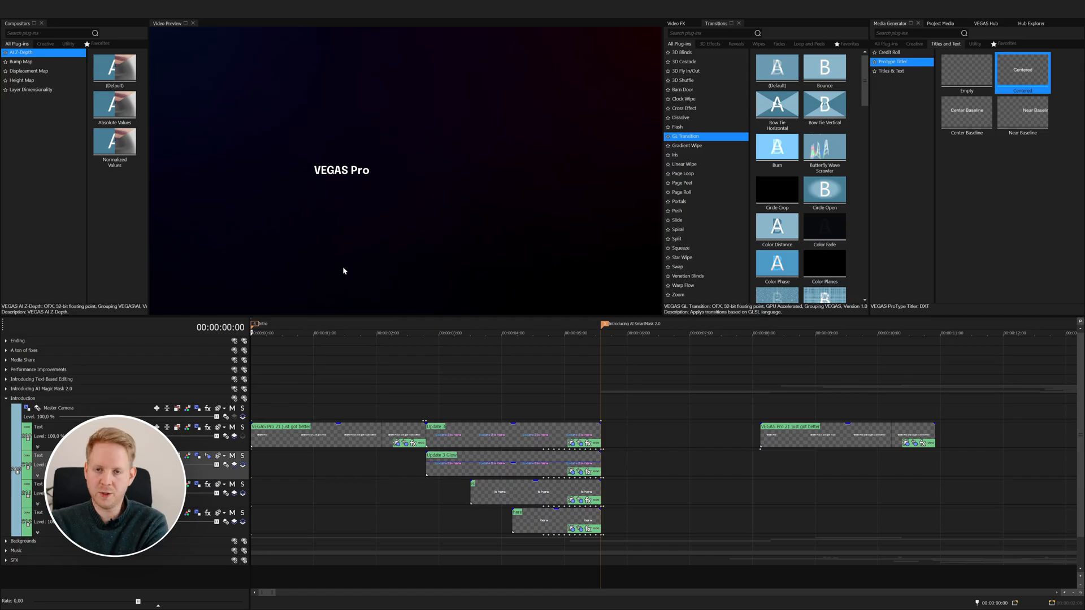
Play back the intro title animation and look over the Titles and Text generators.
{"action": "key", "text": "space"}
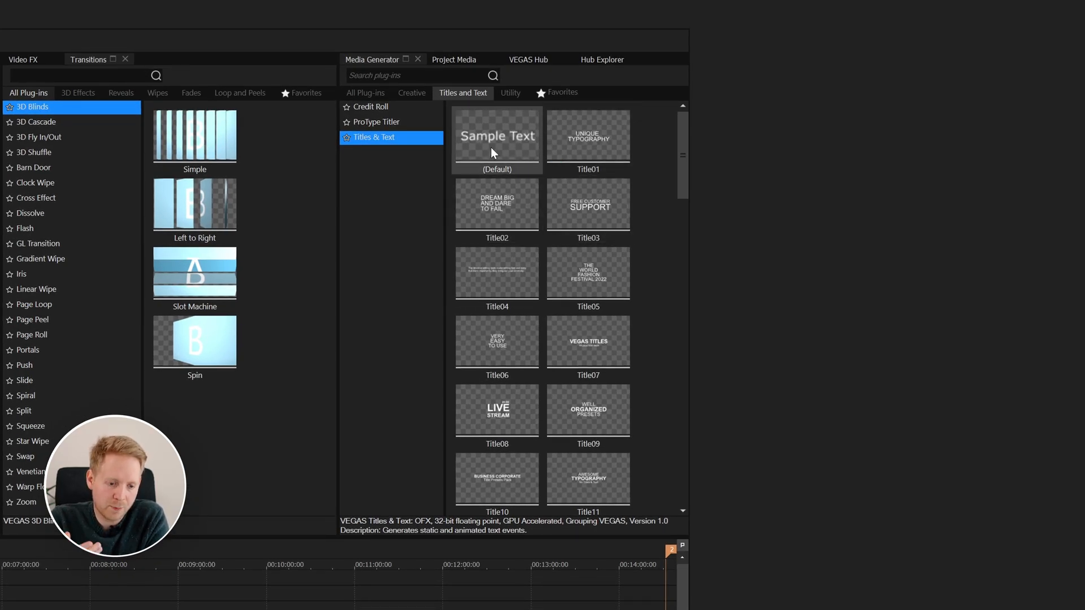
{"action": "left_click", "coordinate": [553, 213]}
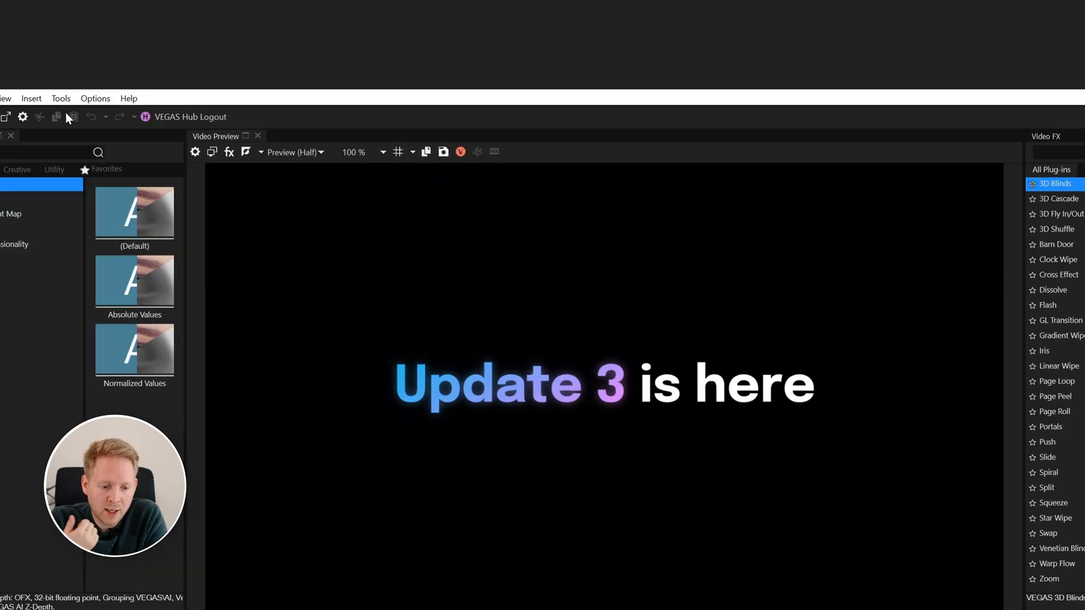
Open the program preferences to view the available settings.
{"action": "left_click", "coordinate": [240, 107]}
{"action": "left_click", "coordinate": [457, 300]}
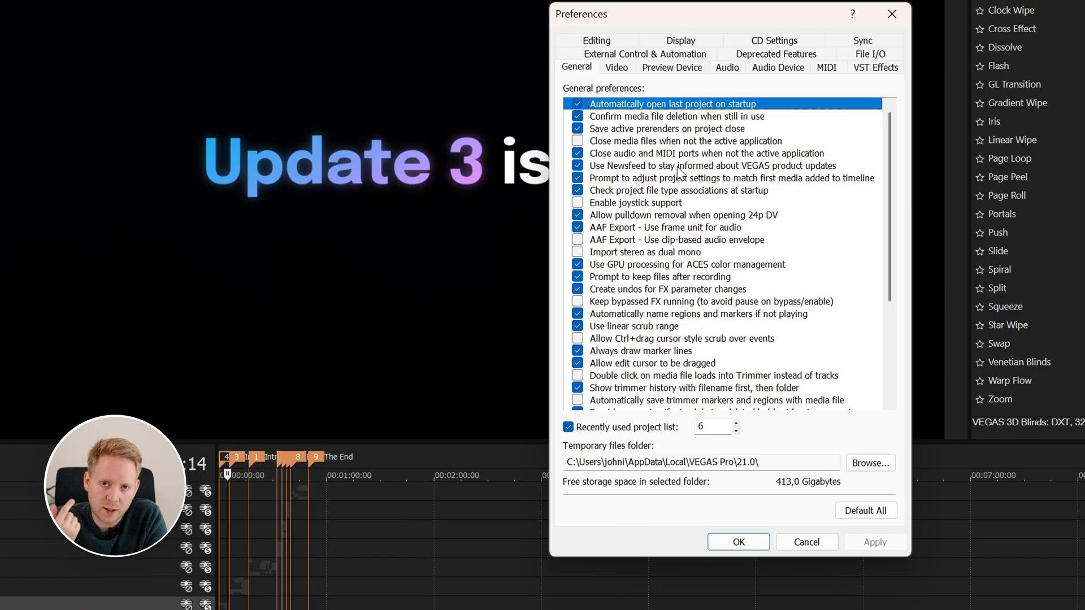
{"action": "left_click", "coordinate": [582, 94]}
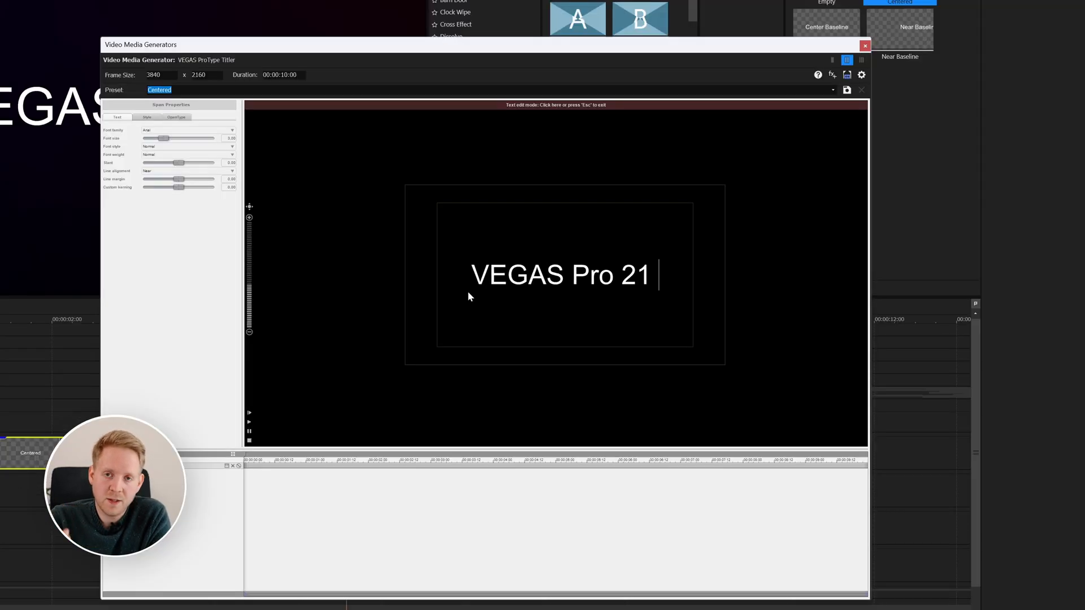
Complete the ProType title as "VEGAS Pro 21 just got even better" and style it in smaller, bold Epilogue.
{"action": "type", "text": "just got even better"}
{"action": "key", "text": "ctrl+a"}
{"action": "left_click", "coordinate": [175, 132]}
{"action": "left_click", "coordinate": [172, 137]}
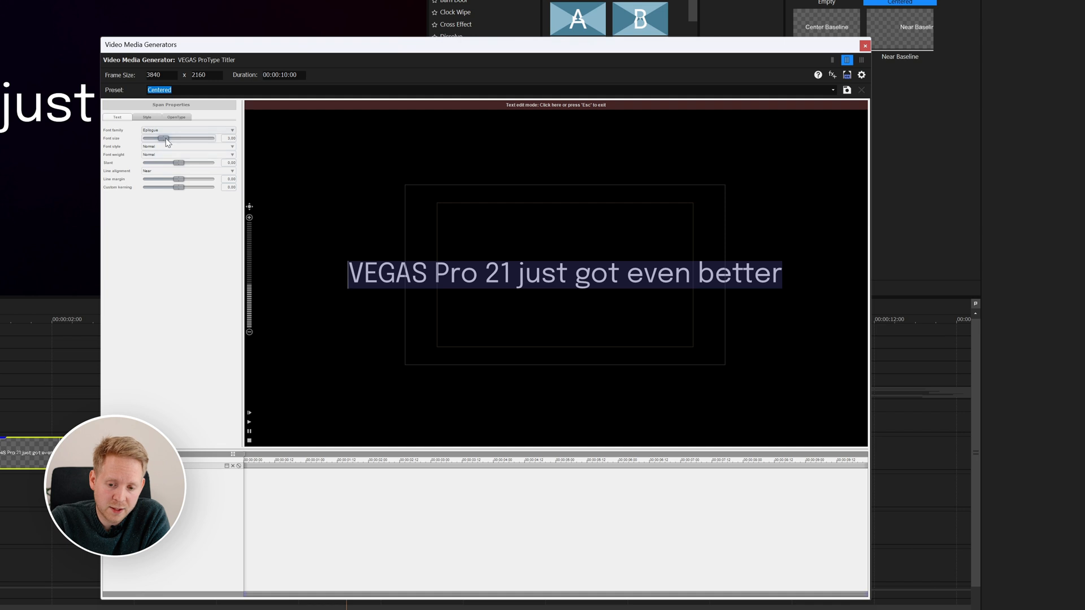
{"action": "left_click", "coordinate": [187, 155]}
{"action": "left_click", "coordinate": [185, 193]}
{"action": "key", "text": "Escape"}
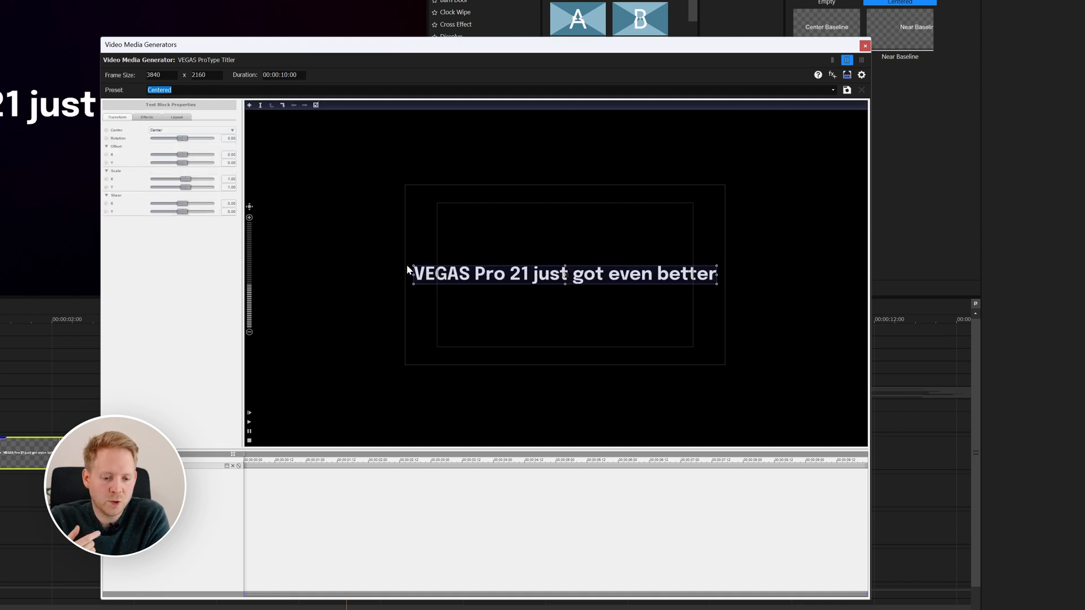
Extend the text block's Selection range until the whole title shows, turn off Fade selection and open the Selection type options.
{"action": "left_click", "coordinate": [177, 117]}
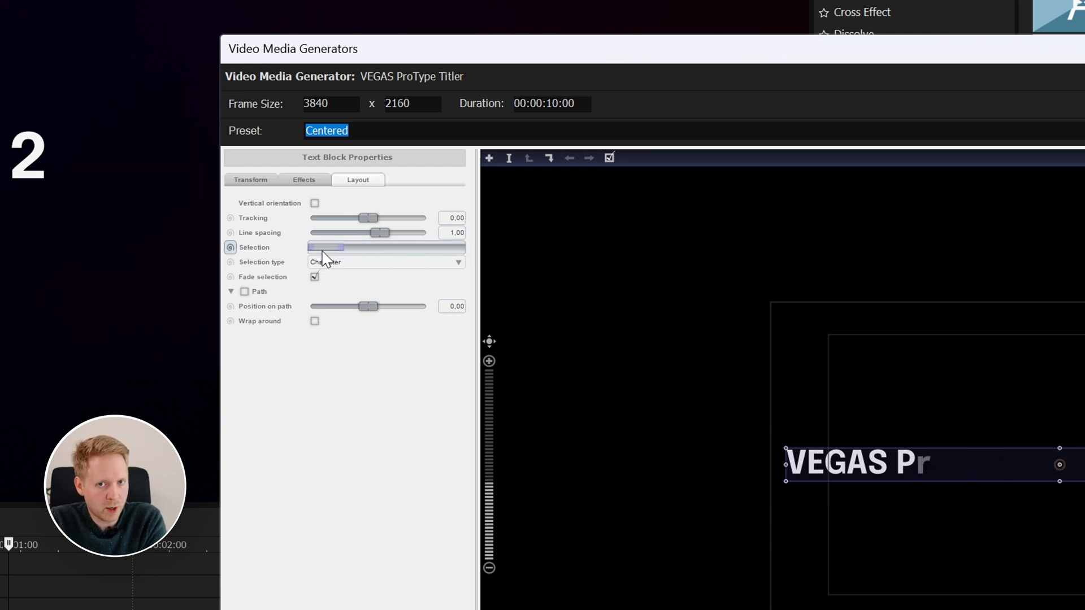
{"action": "left_click_drag", "start_coordinate": [344, 250], "coordinate": [371, 248]}
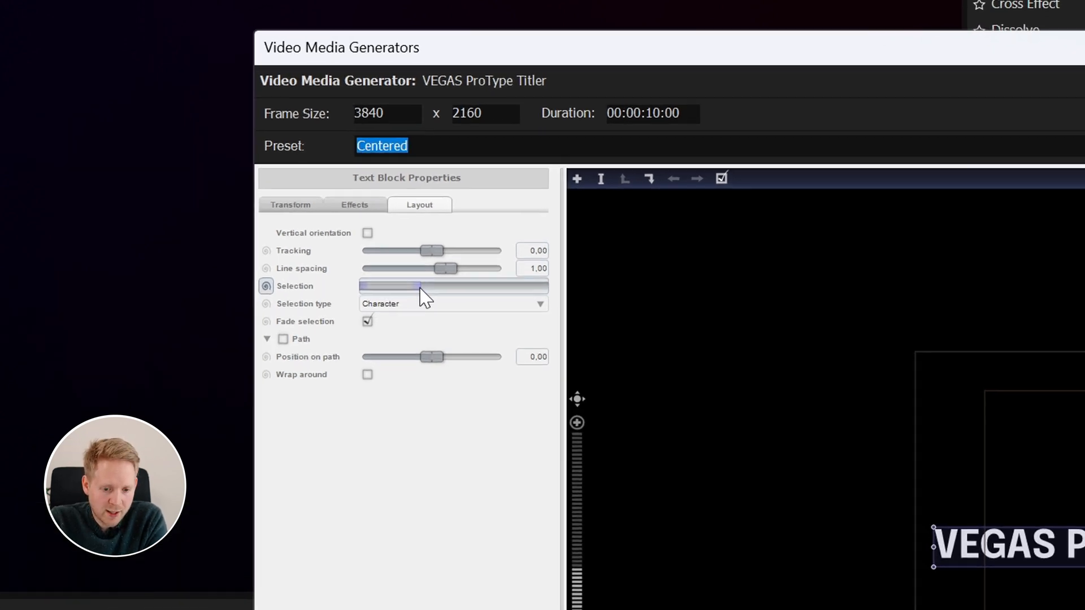
{"action": "left_click_drag", "start_coordinate": [464, 294], "coordinate": [495, 291]}
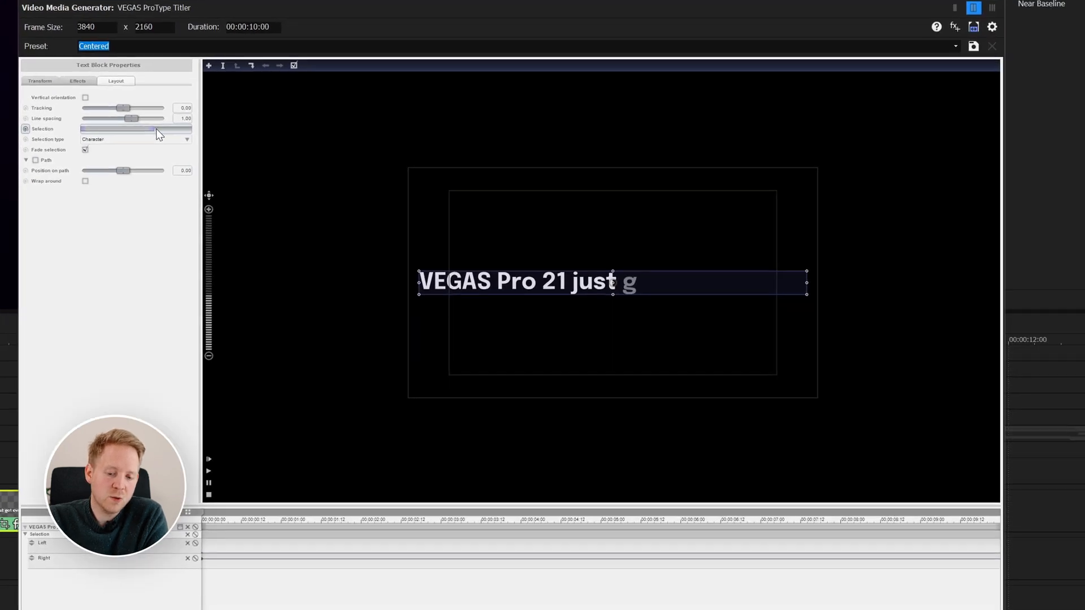
{"action": "left_click_drag", "start_coordinate": [165, 129], "coordinate": [193, 144]}
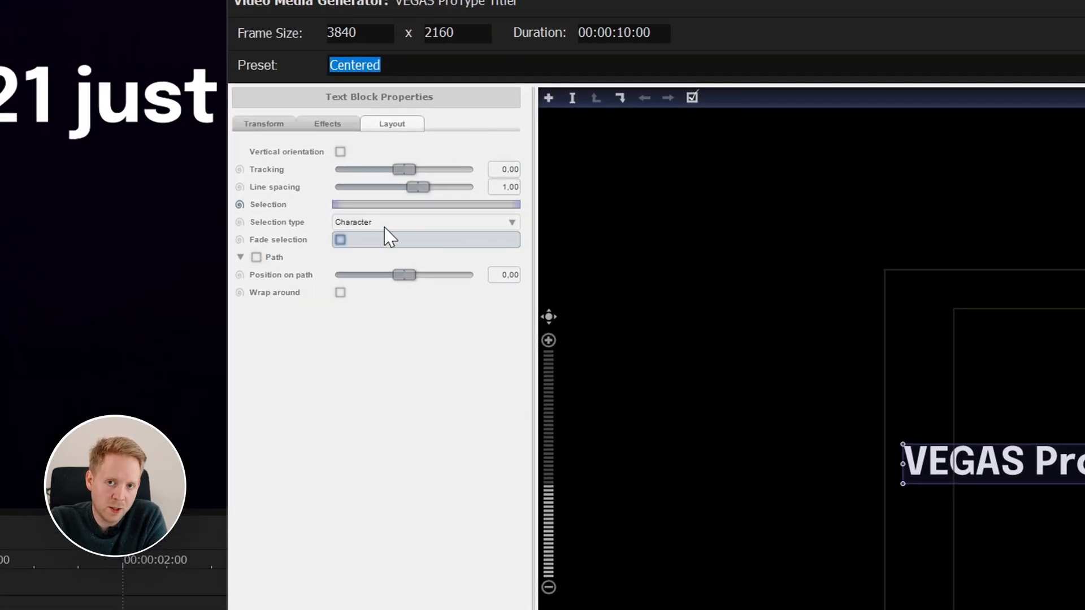
{"action": "left_click", "coordinate": [393, 224]}
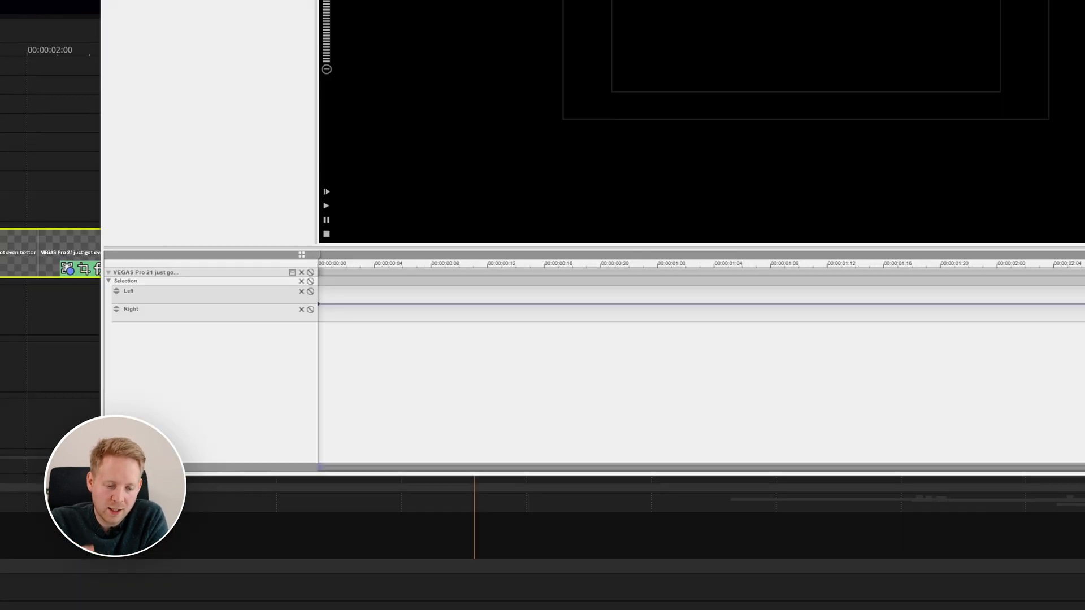
Keyframe the selection's Right value from a lowered start point up to about 00:00:01:05 and scrub through the text reveal.
{"action": "double_click", "coordinate": [743, 308]}
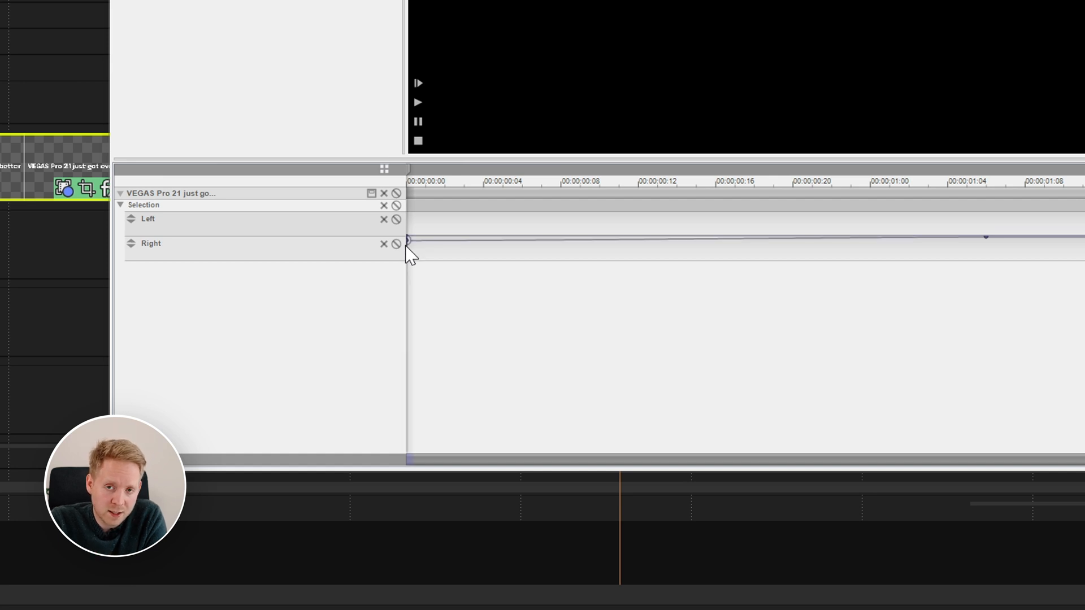
{"action": "left_click_drag", "start_coordinate": [408, 252], "coordinate": [408, 258]}
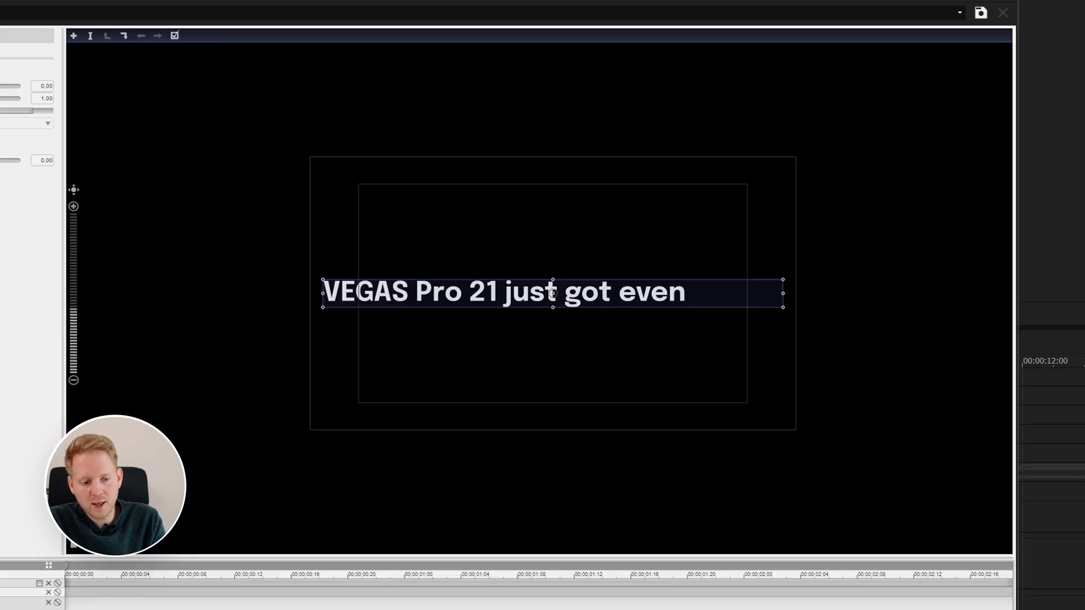
{"action": "left_click_drag", "start_coordinate": [233, 507], "coordinate": [233, 509]}
{"action": "left_click_drag", "start_coordinate": [67, 566], "coordinate": [141, 569]}
{"action": "left_click_drag", "start_coordinate": [297, 456], "coordinate": [637, 455]}
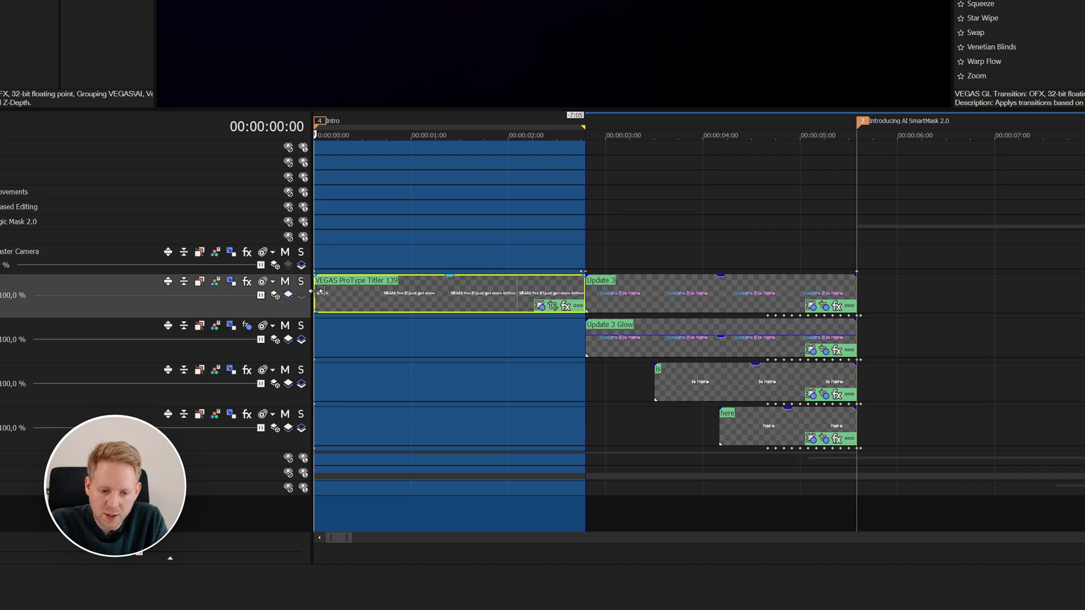
Open the Pan/Crop settings of the new ProType title event at the start of the intro.
{"action": "left_click", "coordinate": [317, 291]}
{"action": "left_click", "coordinate": [553, 306]}
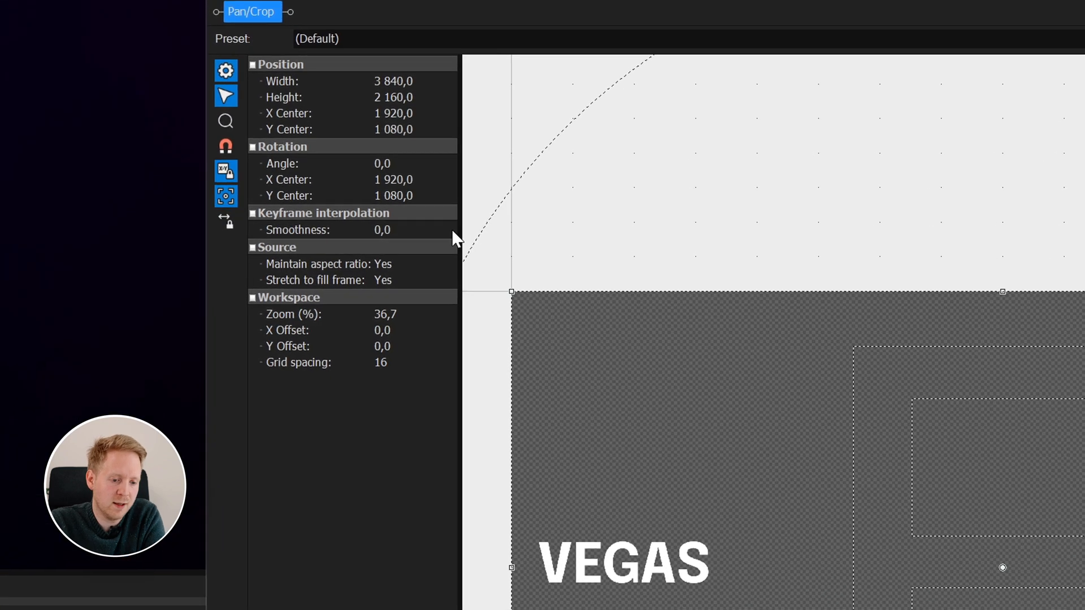
{"action": "left_click", "coordinate": [203, 0]}
{"action": "left_click_drag", "start_coordinate": [379, 245], "coordinate": [452, 245]}
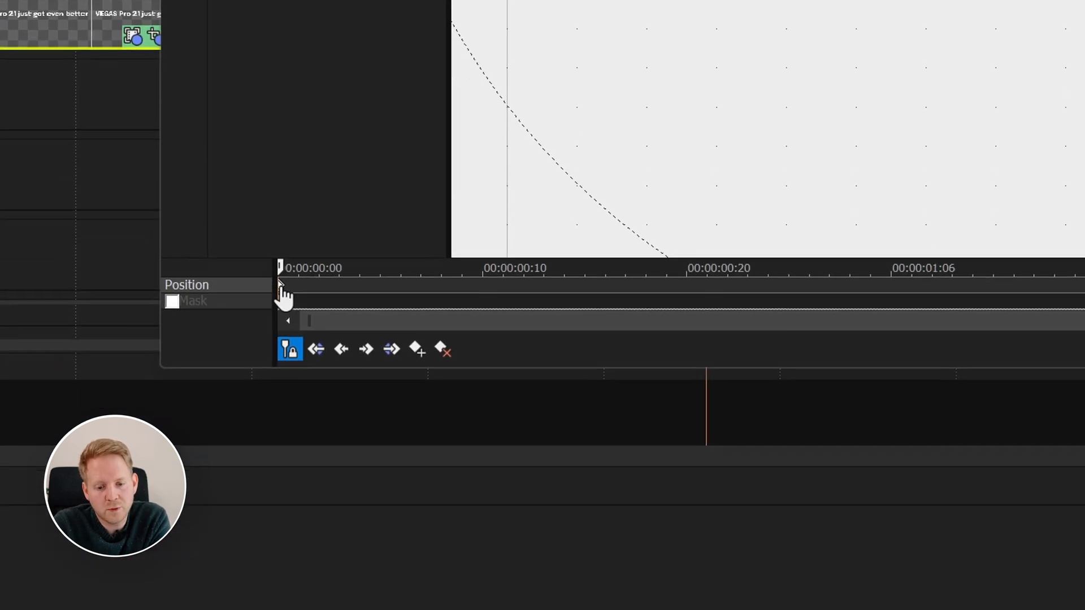
Add a Position keyframe at 00:00:00:04 and enlarge the crop frame at the first keyframe.
{"action": "scroll", "coordinate": [309, 291], "scroll_direction": "up", "scroll_amount": 3}
{"action": "key", "text": "Right"}
{"action": "key", "text": "Right"}
{"action": "key", "text": "Right"}
{"action": "key", "text": "Right"}
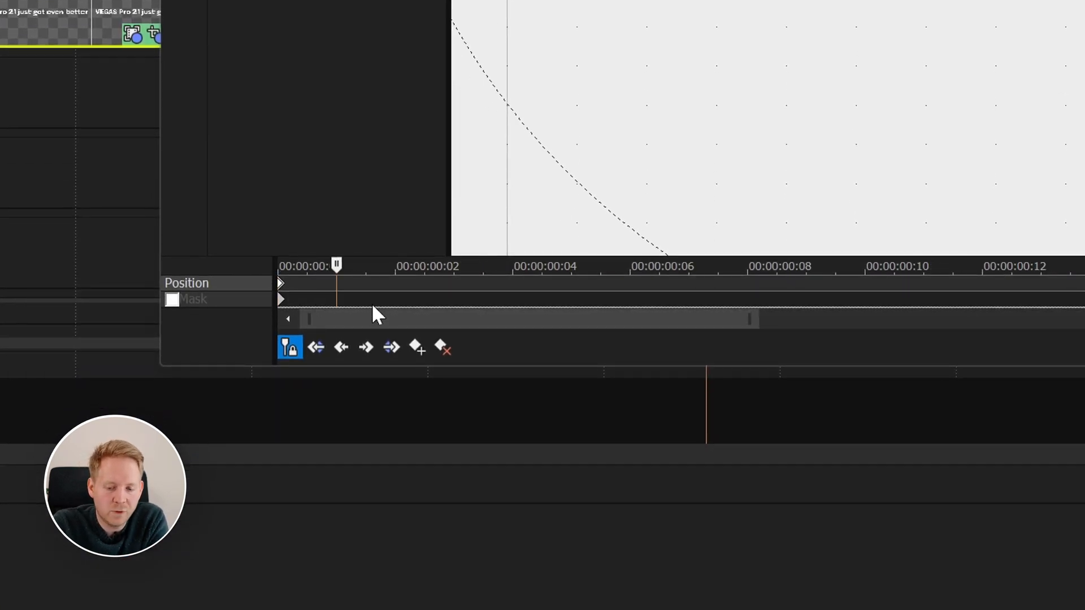
{"action": "left_click", "coordinate": [417, 349]}
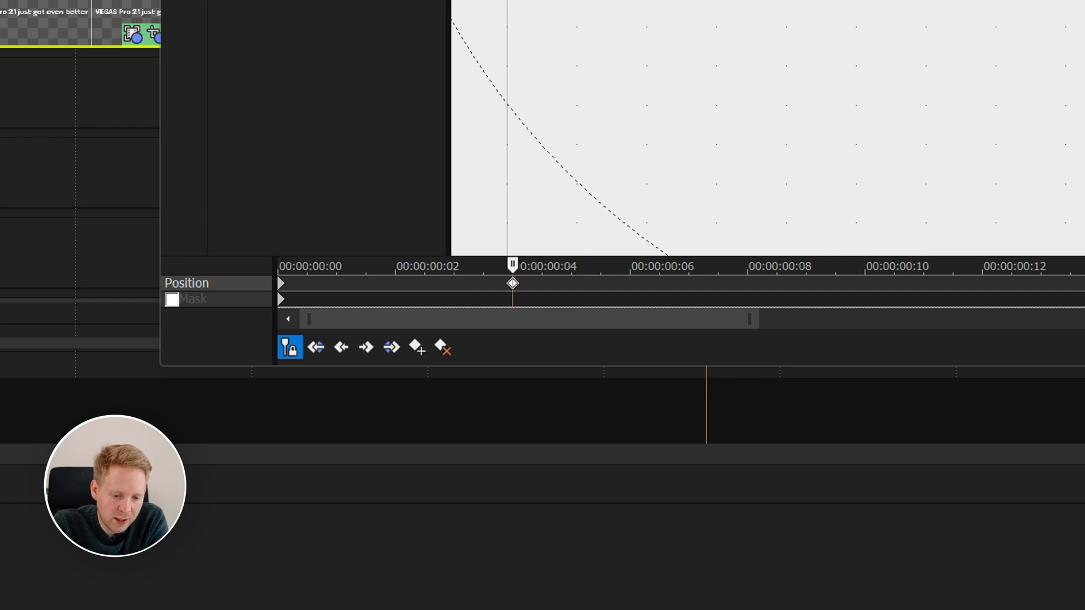
{"action": "left_click", "coordinate": [281, 283]}
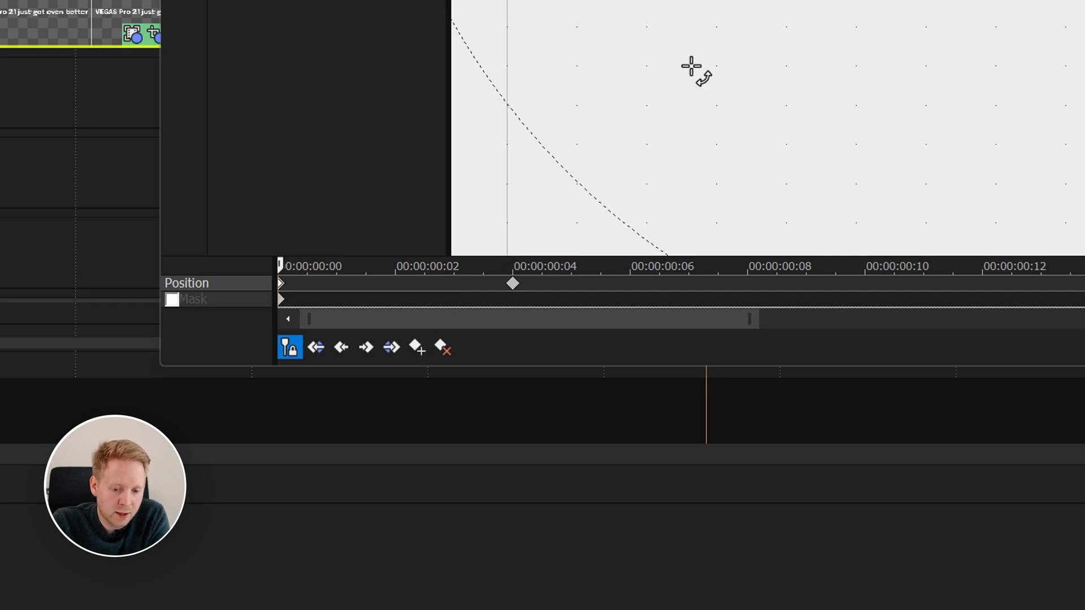
{"action": "left_click_drag", "start_coordinate": [441, 520], "coordinate": [421, 609]}
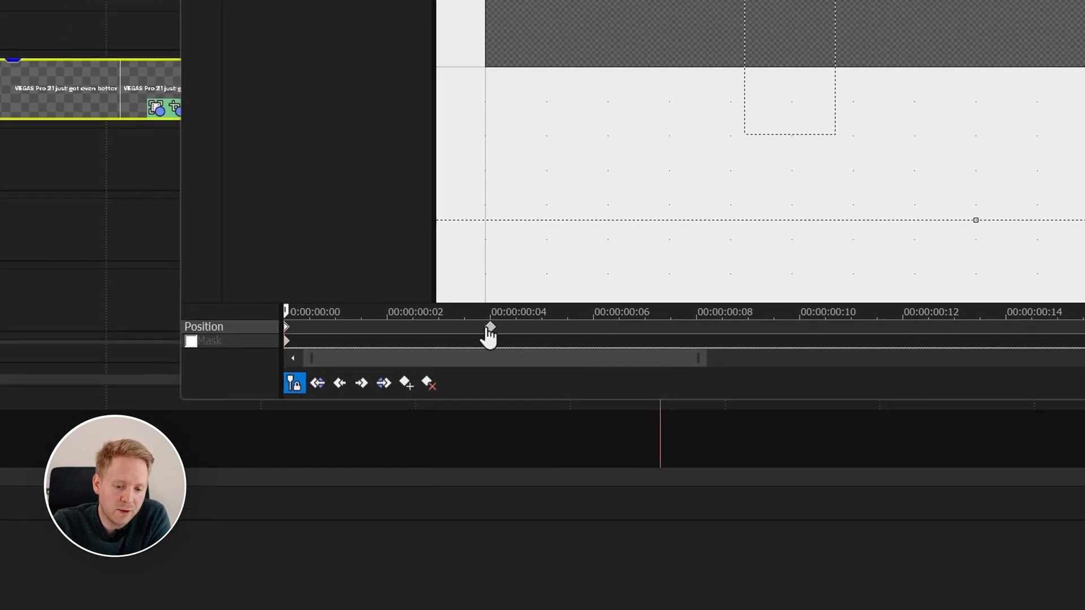
Add a Position keyframe at 00:00:00:02 and move the keyframe at 00:00:00:04 further along the timeline.
{"action": "left_click", "coordinate": [490, 327]}
{"action": "scroll", "coordinate": [488, 329], "scroll_direction": "down", "scroll_amount": 1}
{"action": "key", "text": "Left"}
{"action": "key", "text": "Left"}
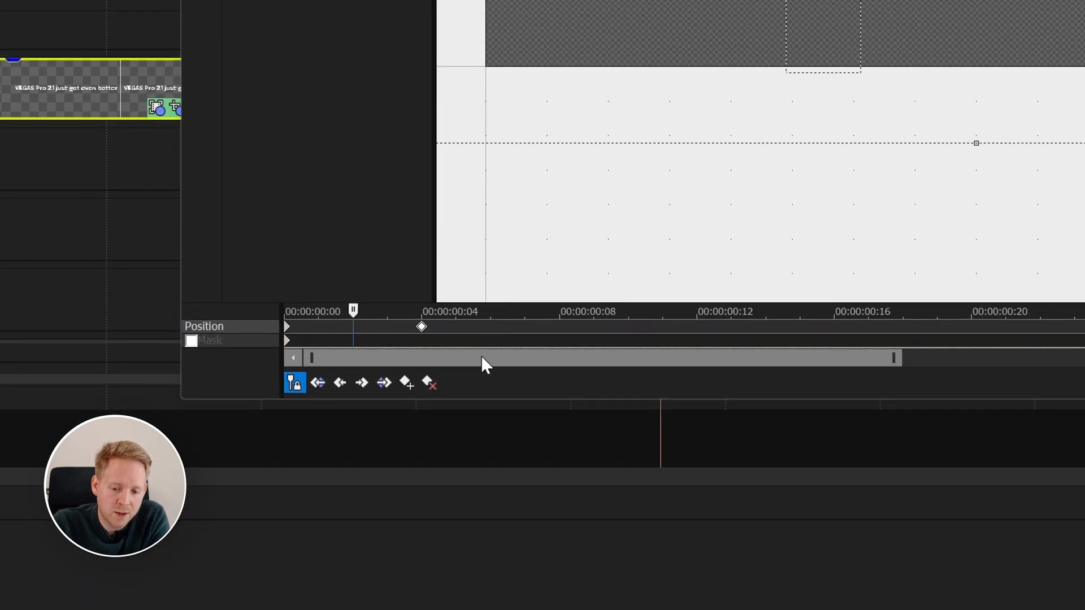
{"action": "key", "text": "Insert"}
{"action": "left_click_drag", "start_coordinate": [422, 327], "coordinate": [971, 328]}
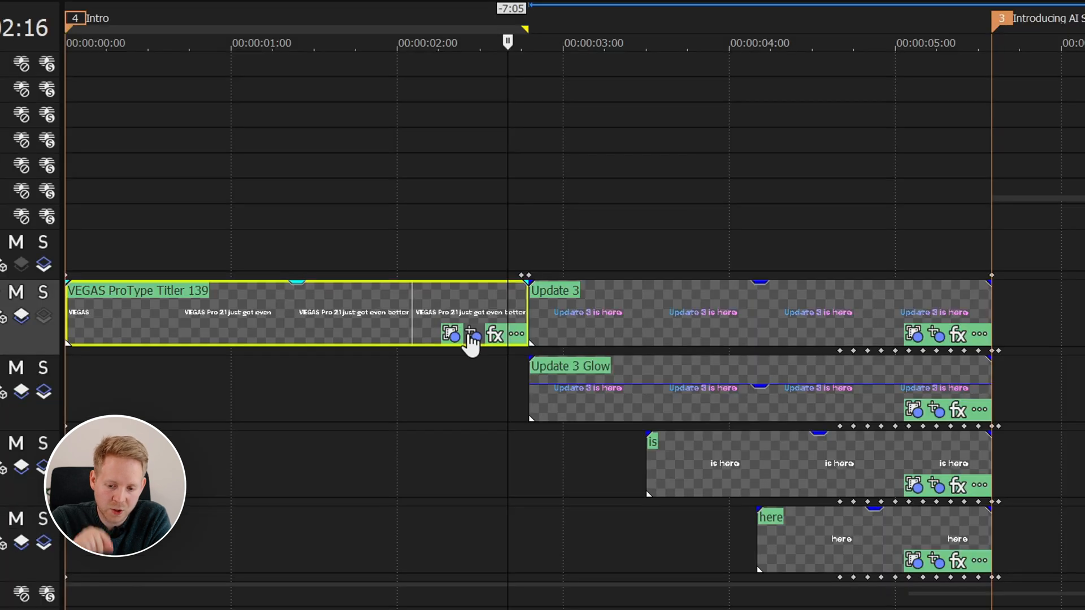
Add a Position keyframe at 00:00:02:15 in the title event's Pan/Crop settings.
{"action": "left_click", "coordinate": [405, 444]}
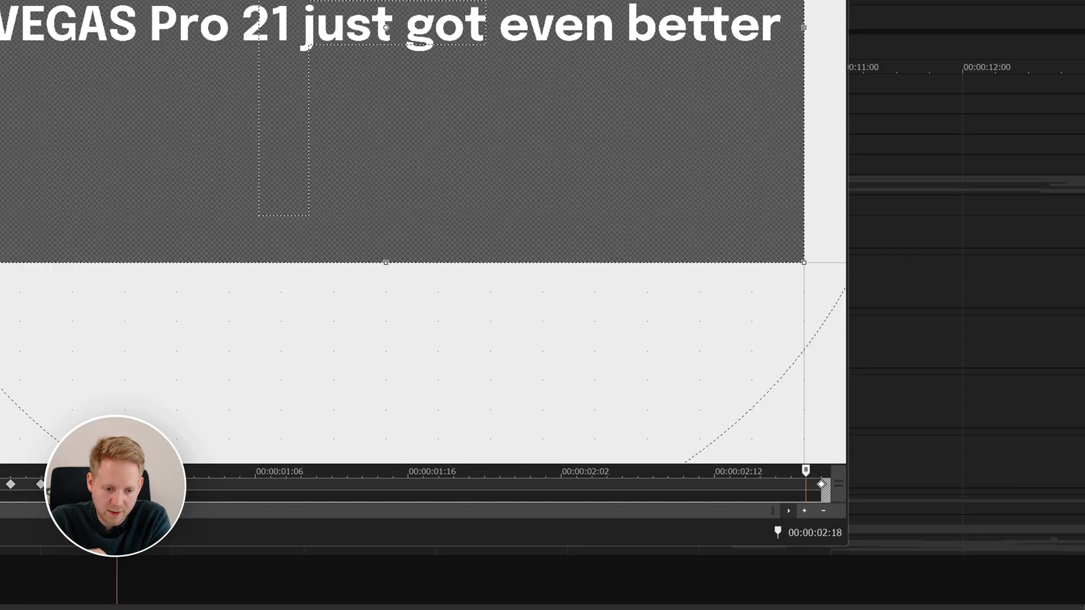
{"action": "key", "text": "Left"}
{"action": "key", "text": "Left"}
{"action": "key", "text": "Left"}
{"action": "key", "text": "Insert"}
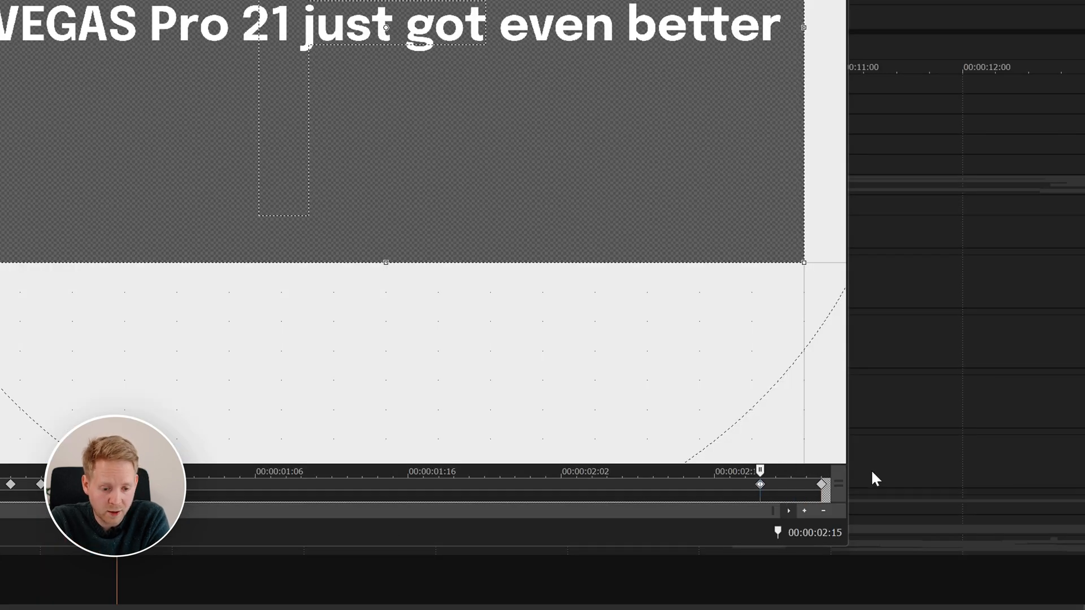
Shrink the crop frame slightly at the last Position keyframe, at 00:00:02:19.
{"action": "scroll", "coordinate": [816, 489], "scroll_direction": "up", "scroll_amount": 3}
{"action": "left_click", "coordinate": [821, 488]}
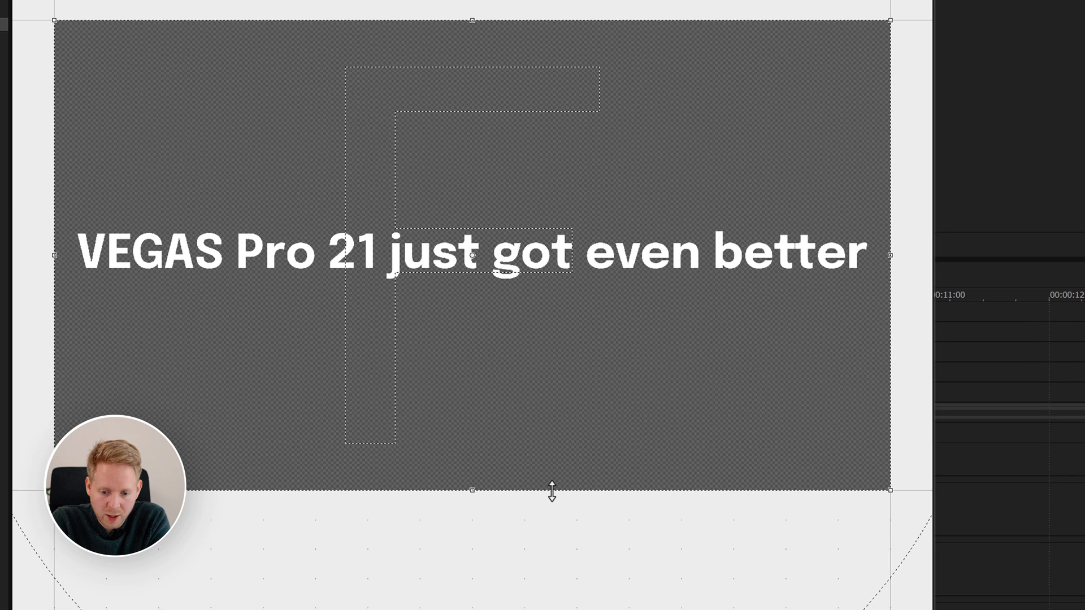
{"action": "left_click_drag", "start_coordinate": [552, 491], "coordinate": [546, 469]}
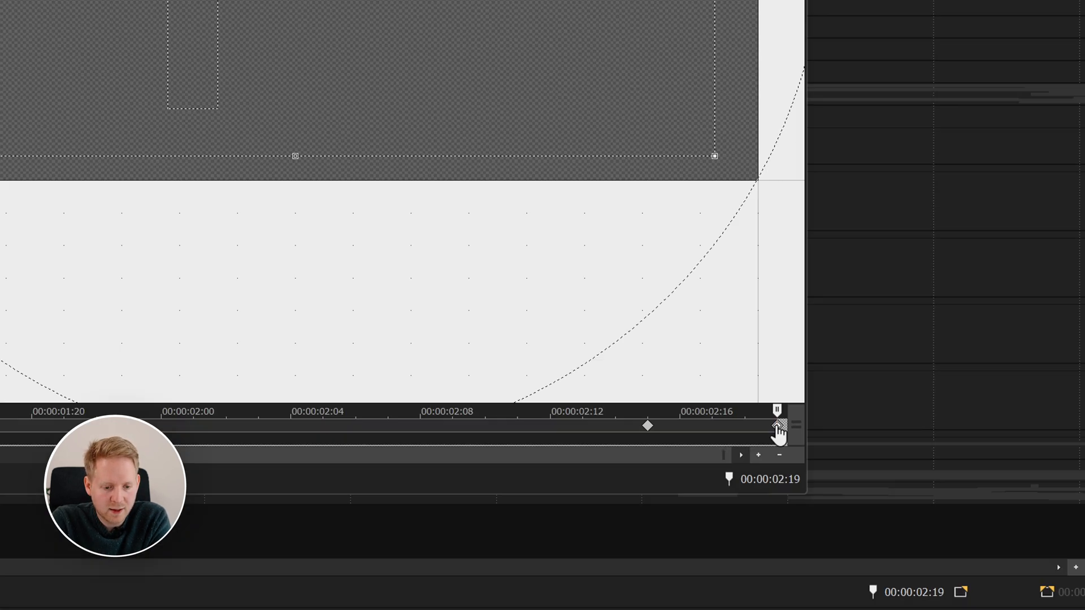
Step back a couple of frames from the last keyframe and move the 00:00:02:15 keyframe to an earlier time.
{"action": "key", "text": "Left"}
{"action": "key", "text": "Left"}
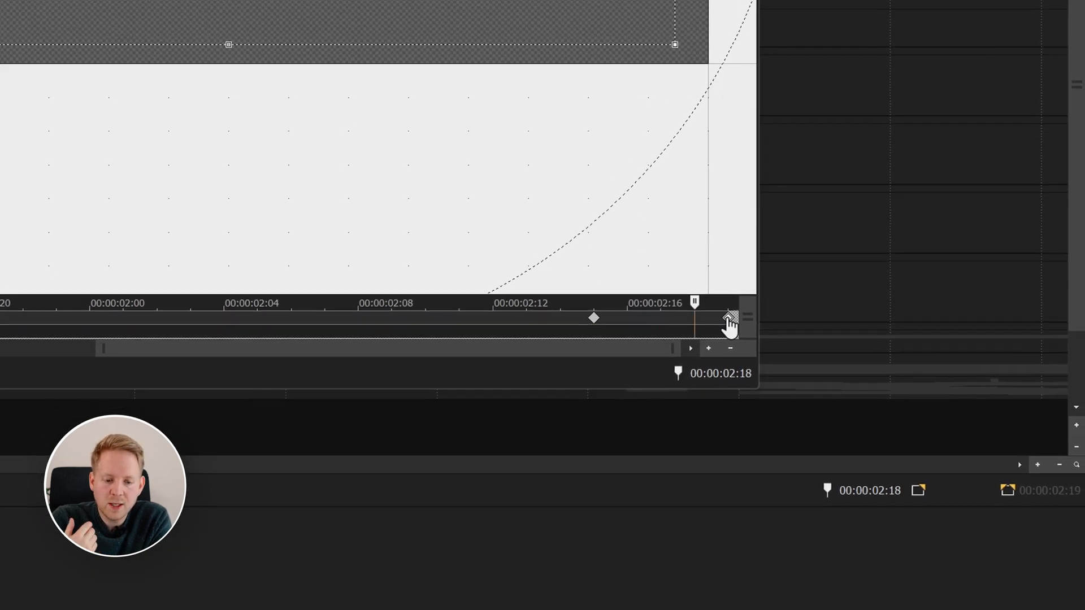
{"action": "left_click_drag", "start_coordinate": [594, 325], "coordinate": [205, 326]}
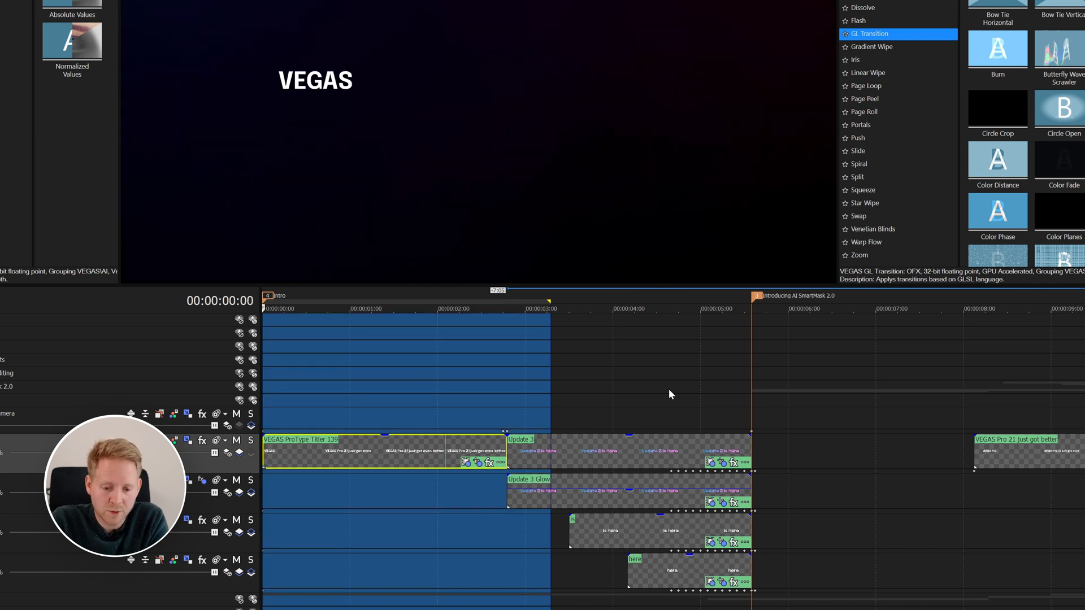
Play the intro from the start to check the title's zoom animation.
{"action": "key", "text": "space"}
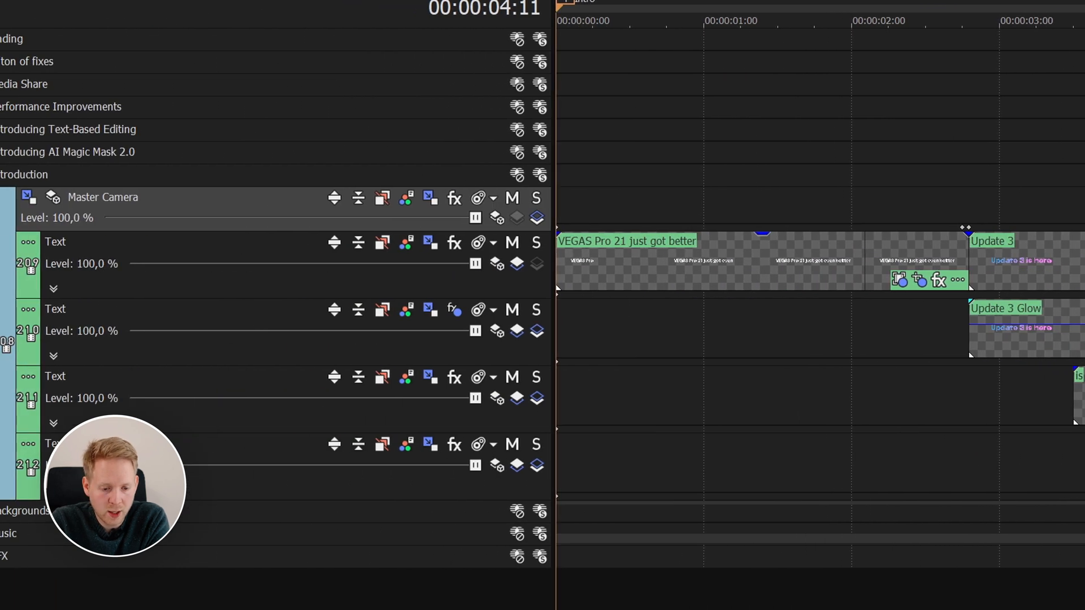
Open the track effects of the Text Glow track.
{"action": "left_click", "coordinate": [456, 315]}
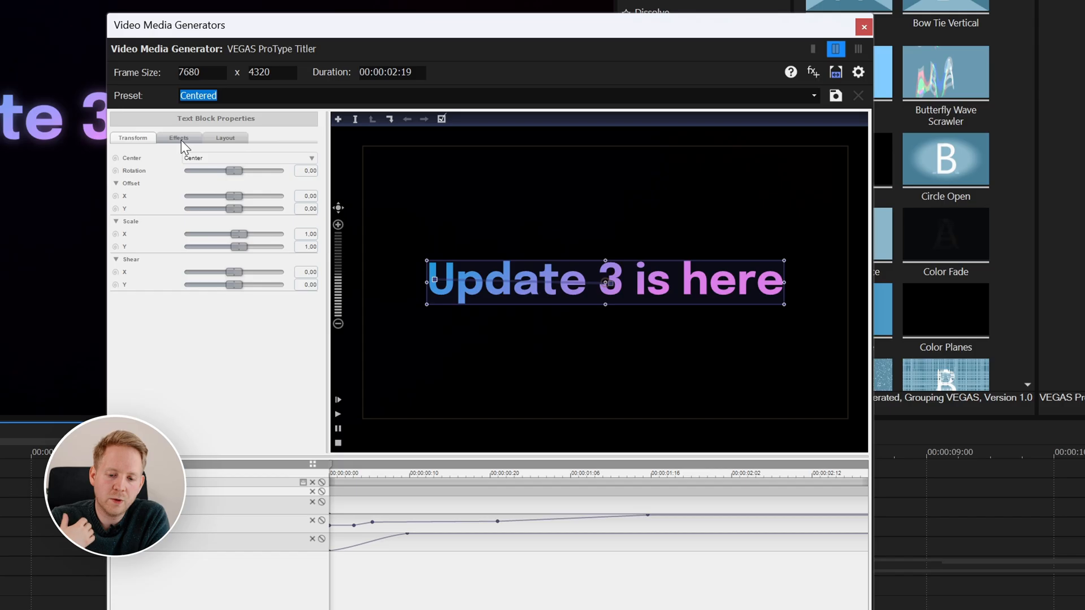
Examine the opacity, gradient fill and effects of the "Update 3 is here" text block in the ProType Titler.
{"action": "left_click", "coordinate": [179, 138]}
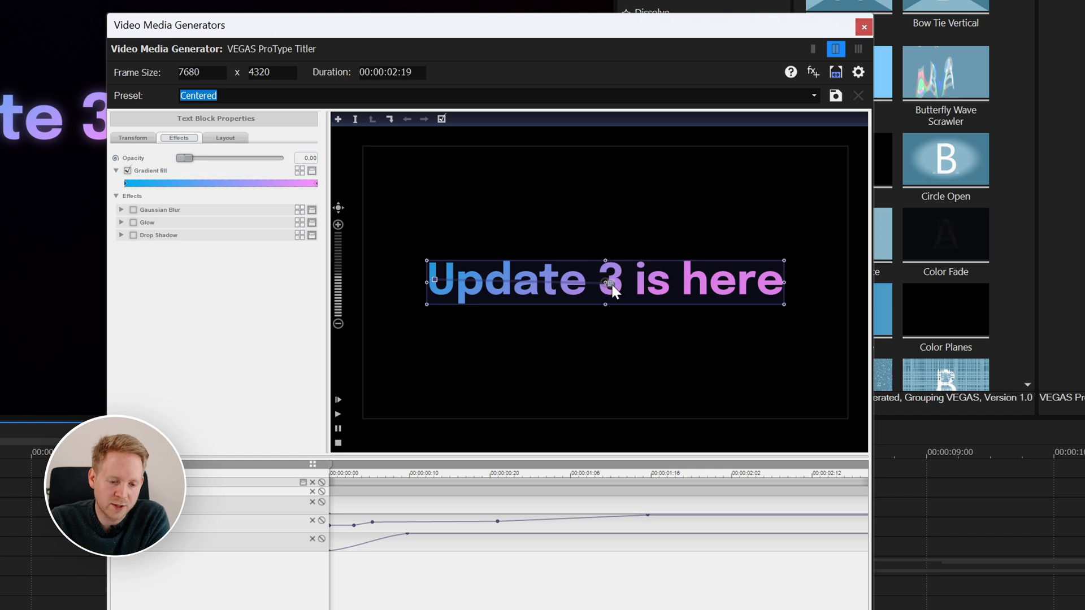
{"action": "left_click_drag", "start_coordinate": [693, 283], "coordinate": [602, 279]}
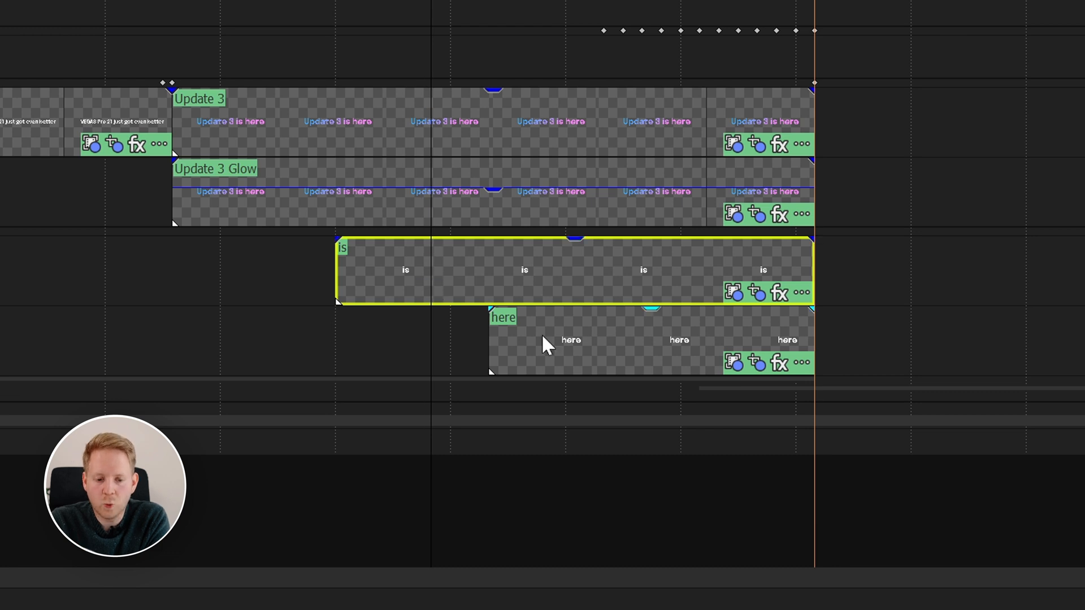
Examine where the separate "is" and "here" text events start on the timeline, selecting each in turn.
{"action": "left_click", "coordinate": [546, 341]}
{"action": "left_click", "coordinate": [449, 276]}
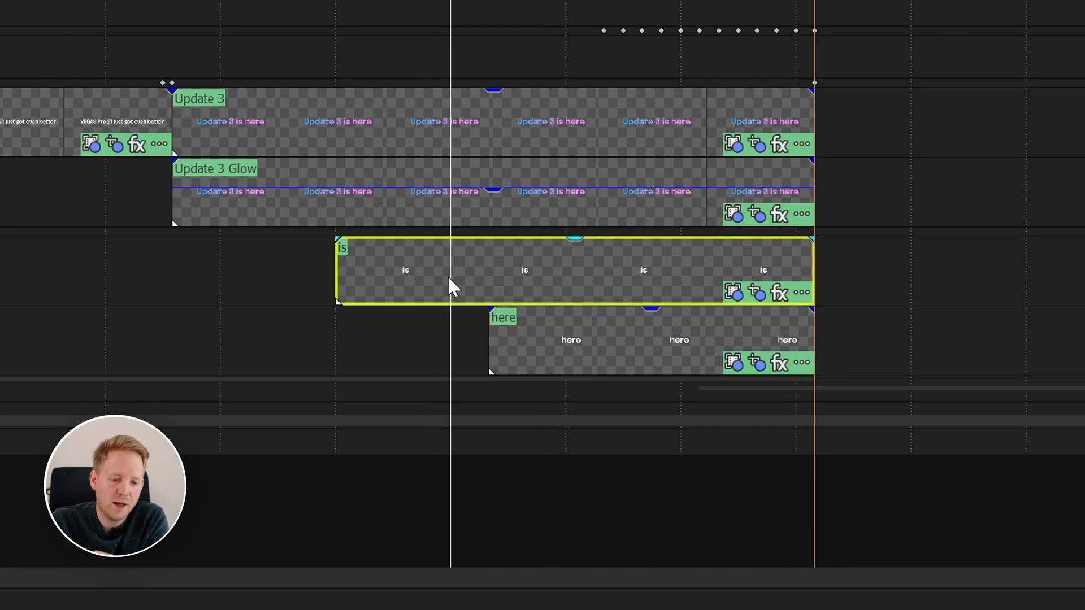
{"action": "left_click", "coordinate": [537, 339]}
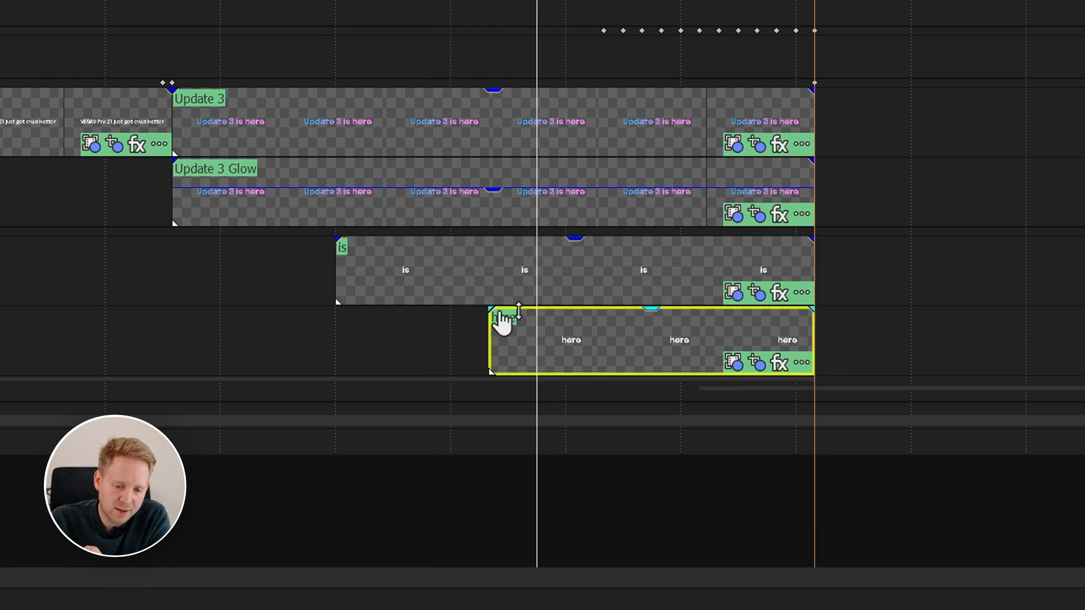
{"action": "left_click", "coordinate": [431, 271]}
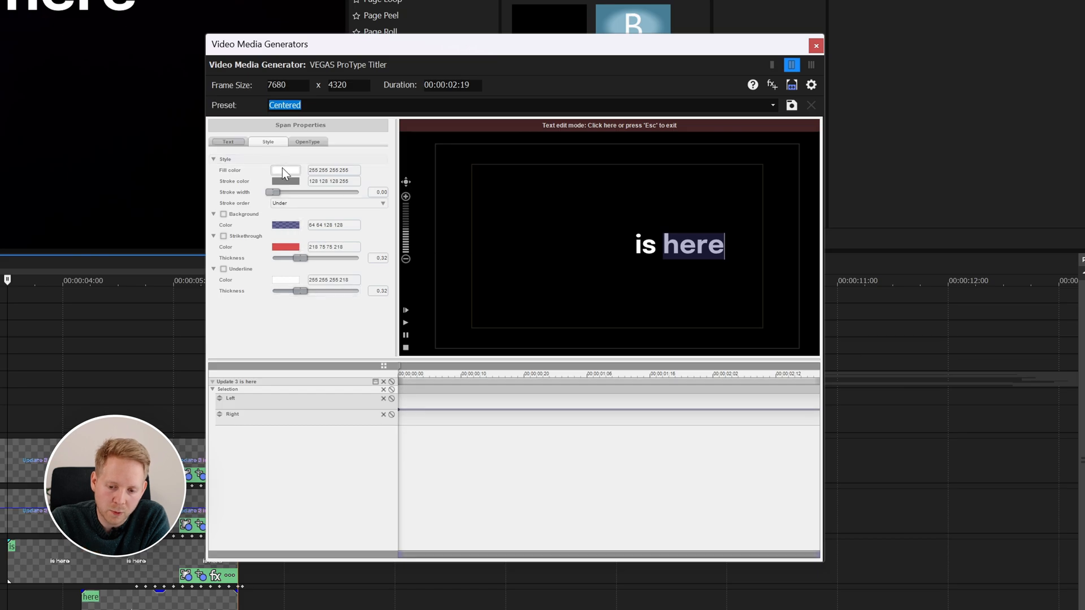
Make the word "here" transparent by setting its fill color alpha to 0, and close the titler.
{"action": "left_click", "coordinate": [283, 170]}
{"action": "left_click_drag", "start_coordinate": [442, 232], "coordinate": [336, 237]}
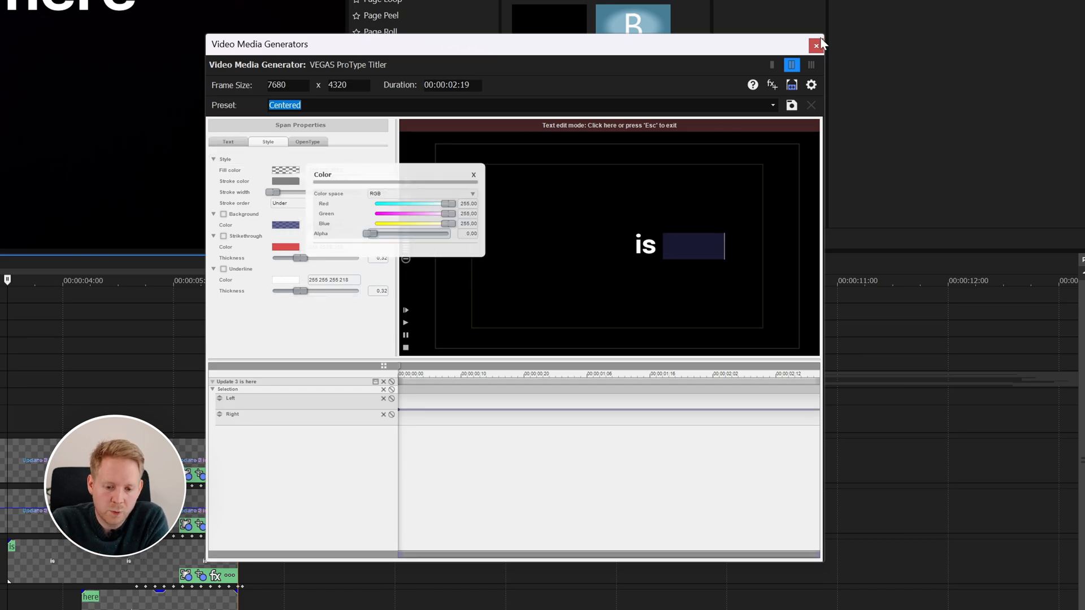
{"action": "left_click", "coordinate": [816, 45]}
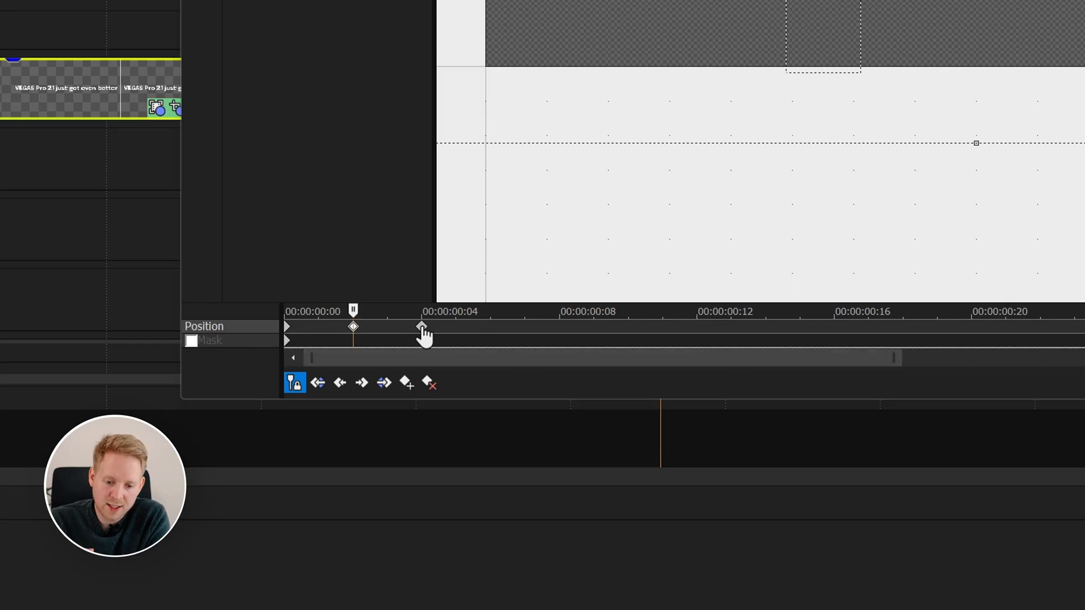
Step through the first Pan/Crop Position keyframes of the "VEGAS Pro 21 just got even better" title.
{"action": "double_click", "coordinate": [491, 326]}
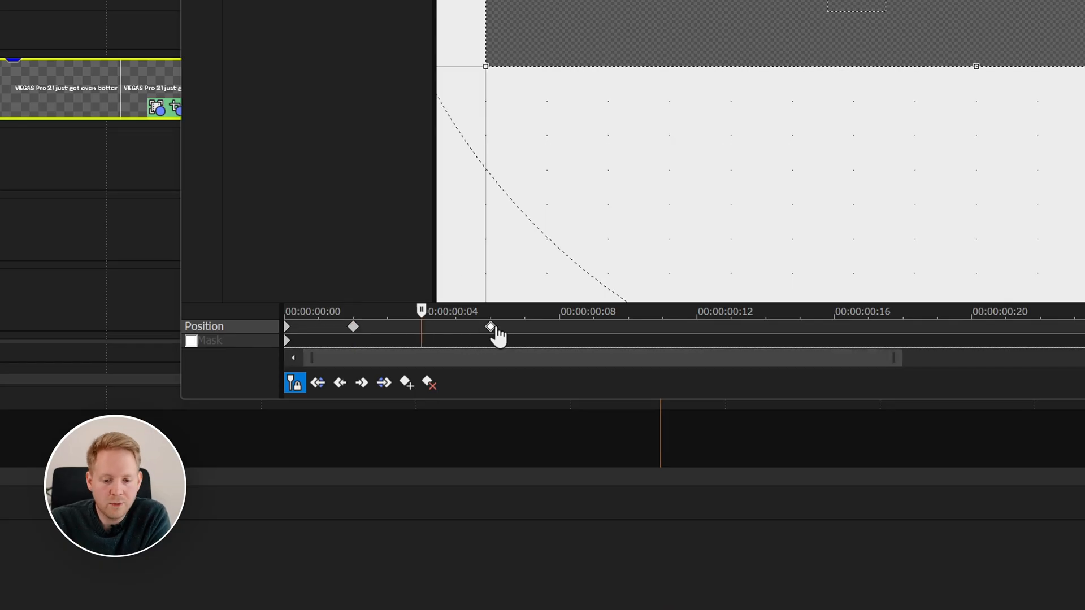
{"action": "double_click", "coordinate": [560, 327]}
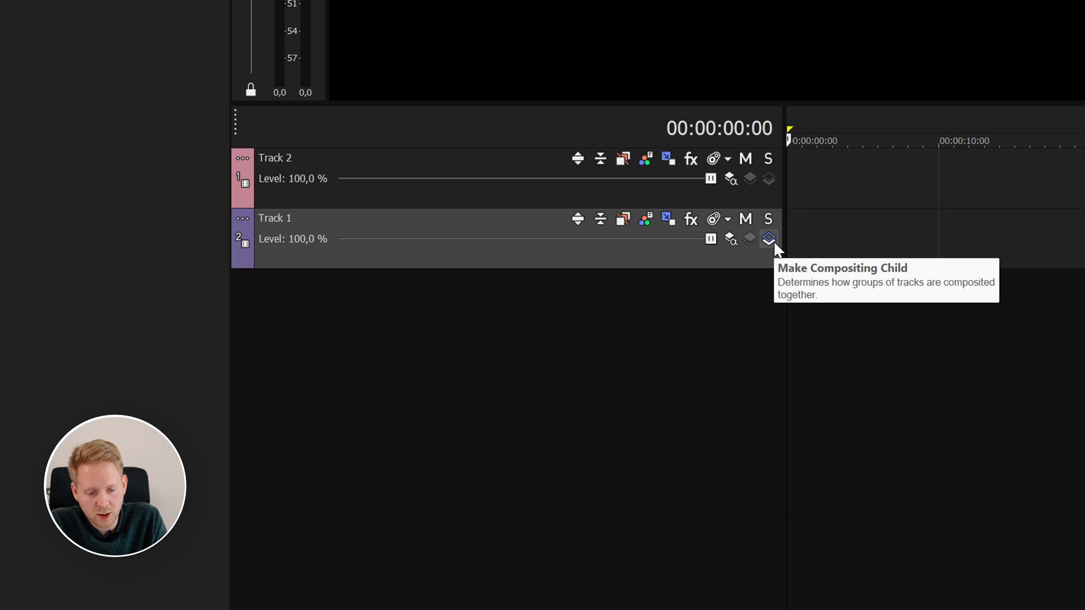
Turn Make Compositing Parent and Make Compositing Child off and back on in the visible track header controls, and accept the set.
{"action": "left_click", "coordinate": [243, 219]}
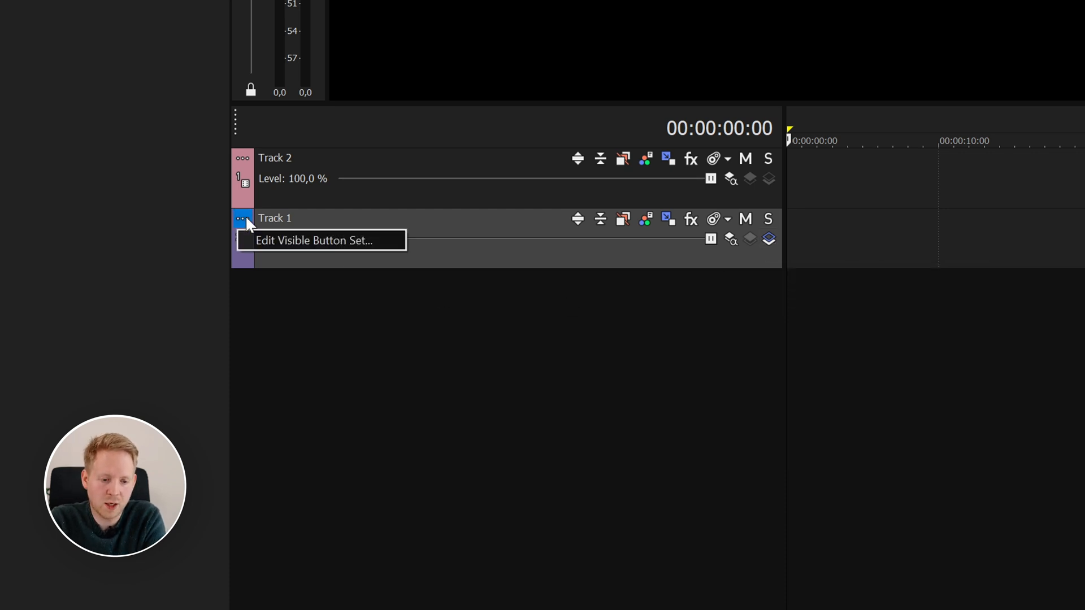
{"action": "left_click", "coordinate": [319, 240]}
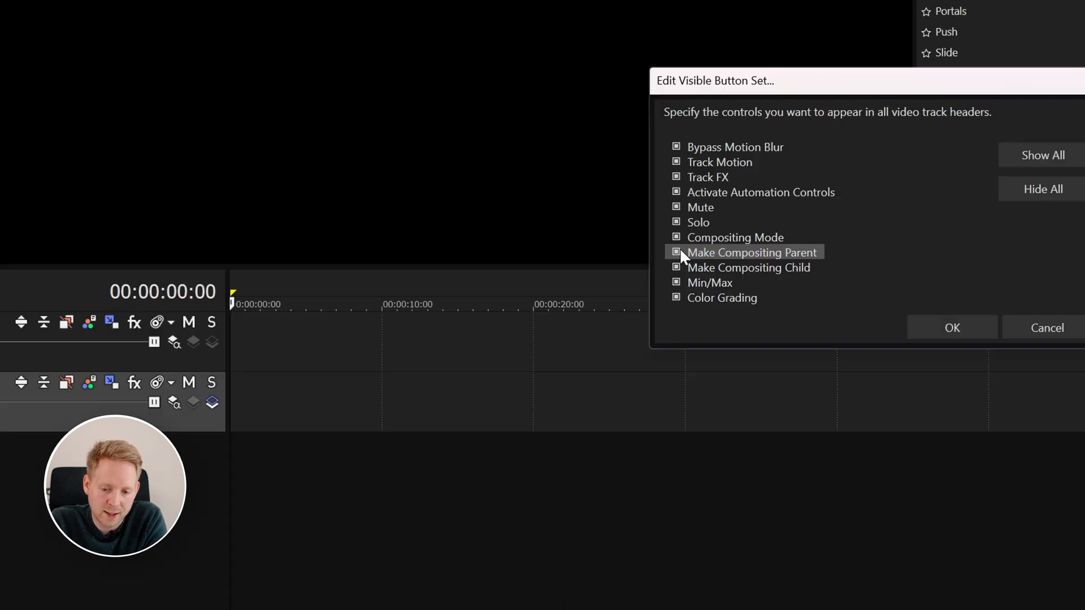
{"action": "left_click", "coordinate": [342, 350]}
{"action": "left_click", "coordinate": [342, 366]}
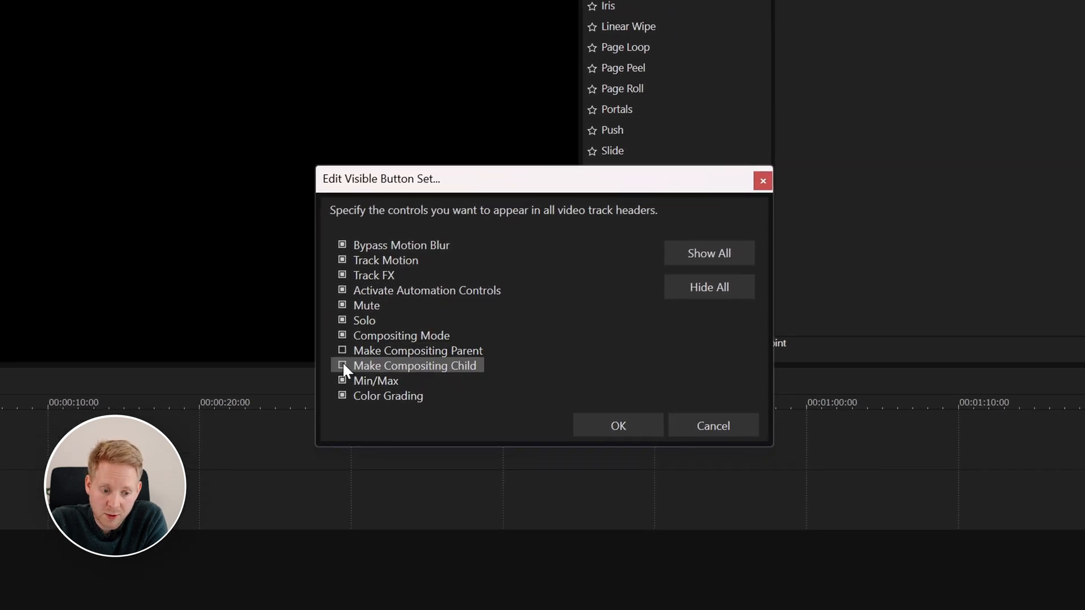
{"action": "left_click", "coordinate": [342, 350]}
{"action": "left_click", "coordinate": [343, 365]}
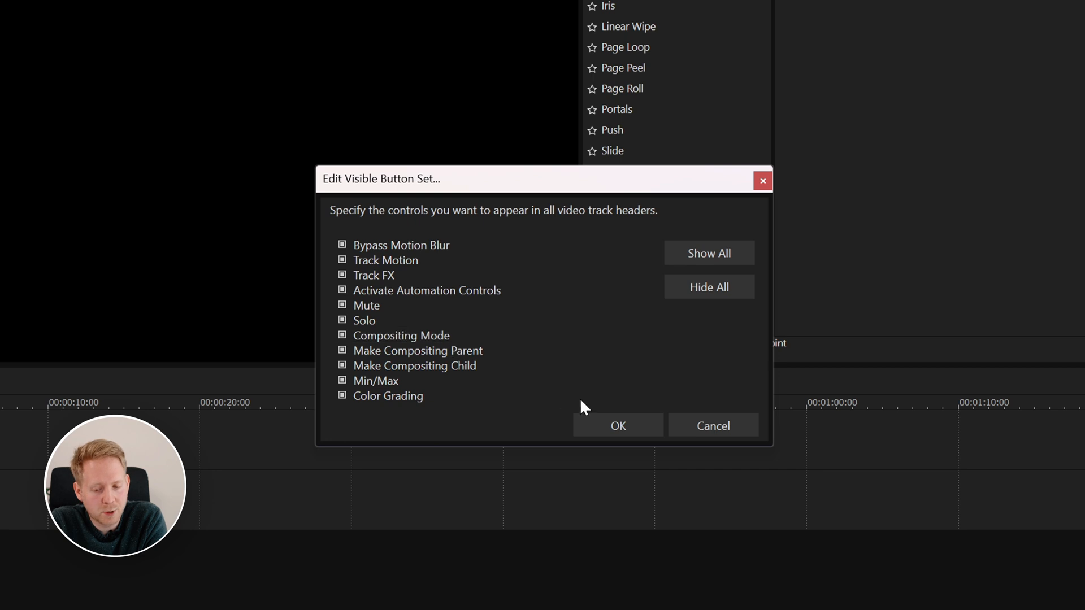
{"action": "left_click", "coordinate": [620, 425]}
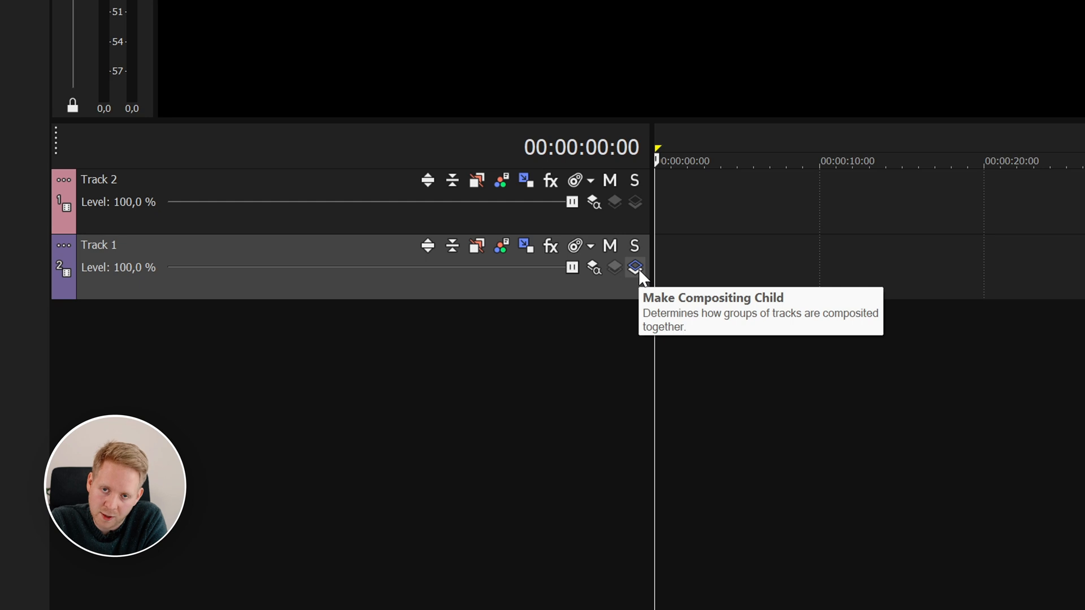
Make Track 1 a compositing child of Track 2.
{"action": "left_click", "coordinate": [639, 269]}
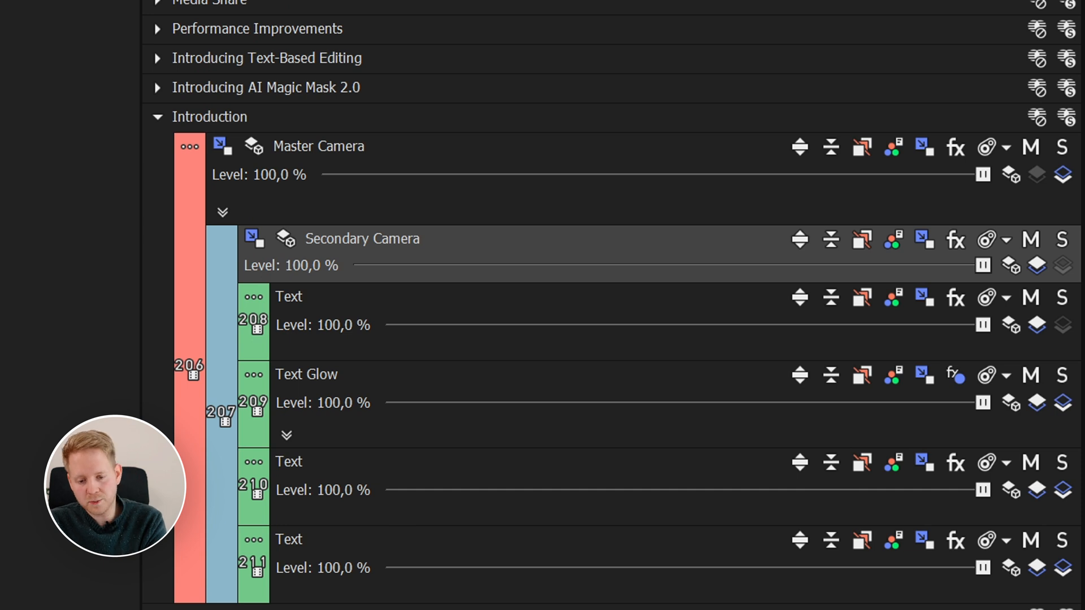
Open the parent track motion of the Secondary Camera track and scrub between its Position keyframes.
{"action": "left_click", "coordinate": [252, 238]}
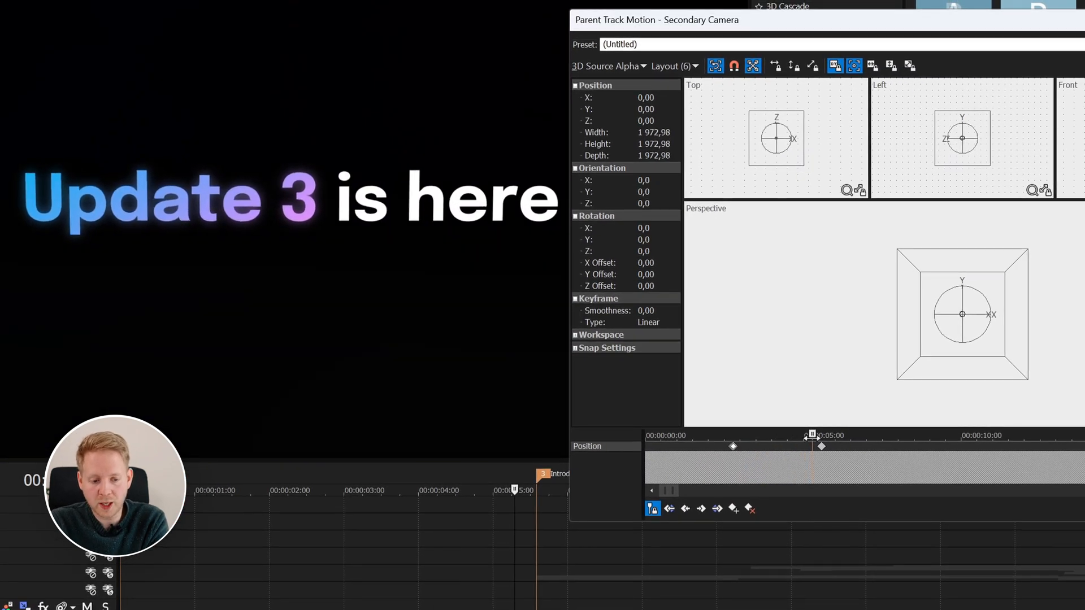
{"action": "left_click_drag", "start_coordinate": [763, 439], "coordinate": [738, 441]}
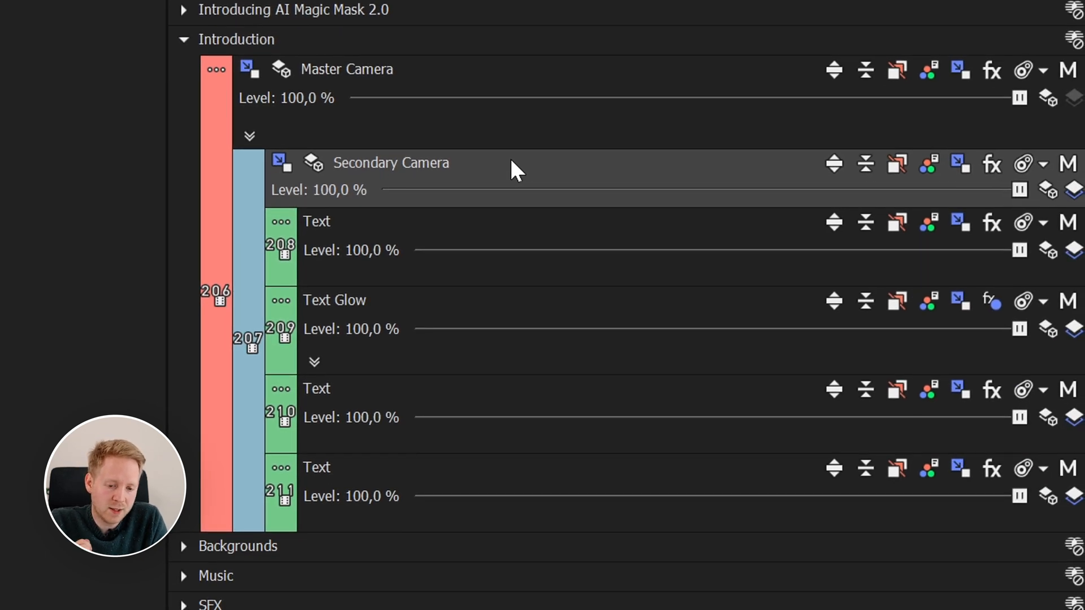
Scrub and play through the Master Camera's parent track motion keyframes between 00:00:04:18 and 00:00:05:14.
{"action": "left_click", "coordinate": [1049, 98]}
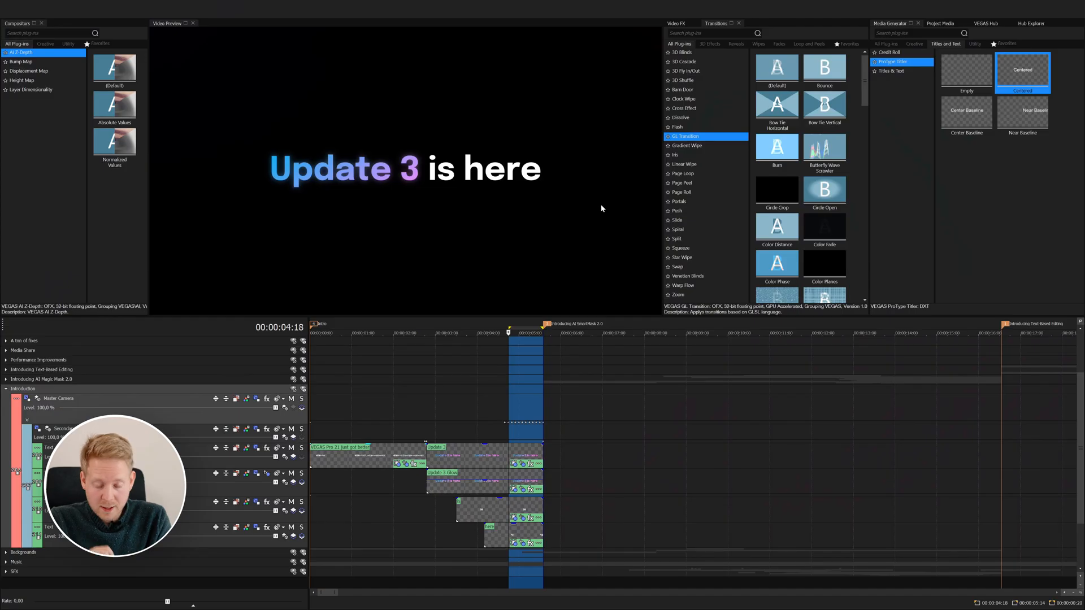
{"action": "mouse_move", "coordinate": [508, 406]}
{"action": "left_mouse_down"}
{"action": "mouse_move", "coordinate": [590, 411]}
{"action": "mouse_move", "coordinate": [515, 412]}
{"action": "mouse_move", "coordinate": [555, 413]}
{"action": "left_mouse_up"}
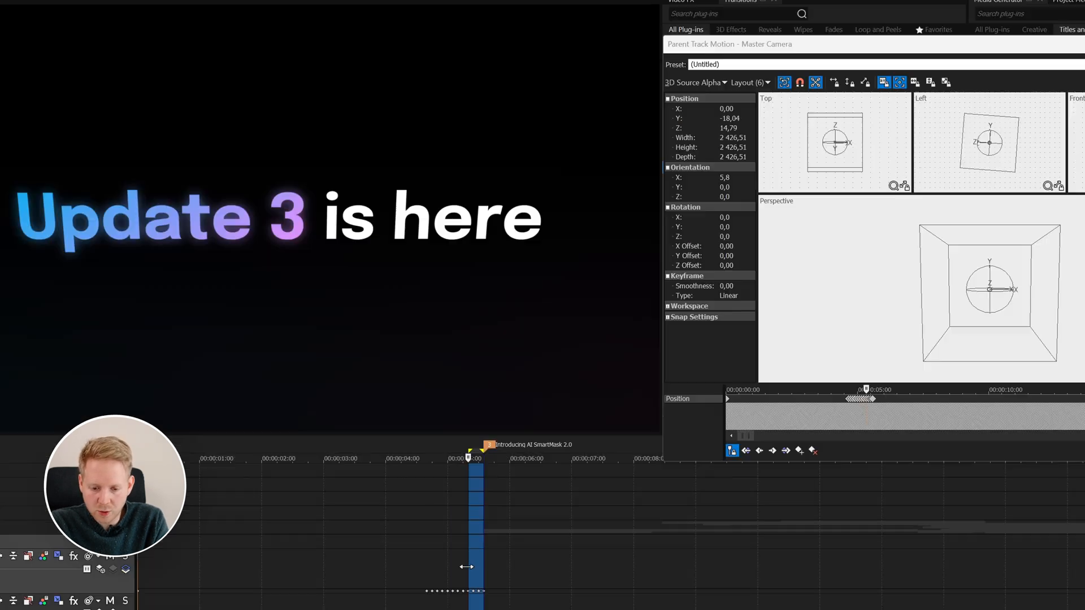
{"action": "left_click_drag", "start_coordinate": [537, 406], "coordinate": [519, 406]}
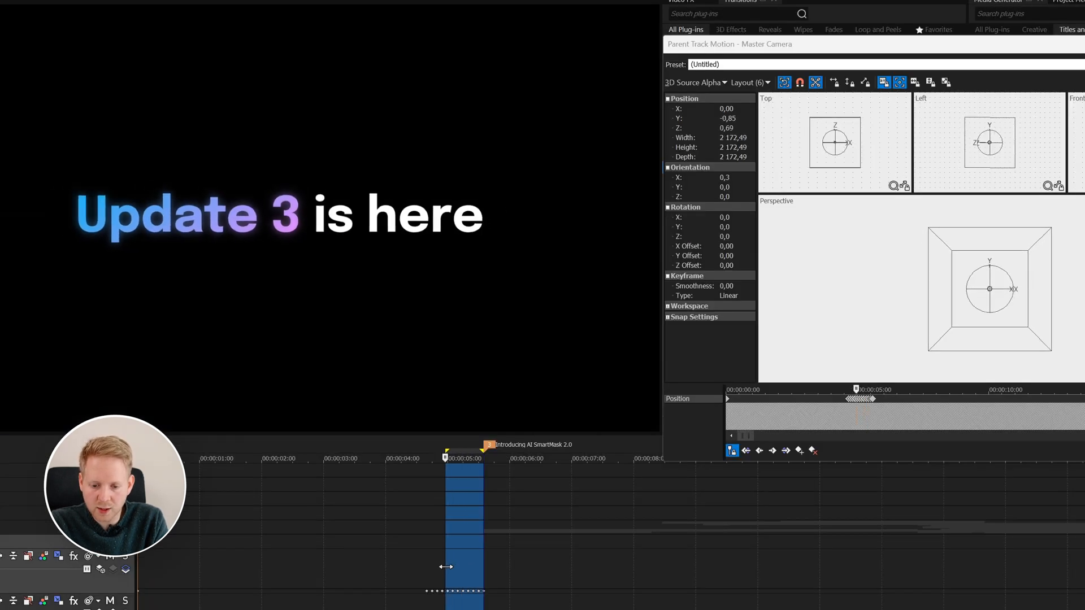
{"action": "mouse_move", "coordinate": [446, 566]}
{"action": "left_mouse_down"}
{"action": "mouse_move", "coordinate": [478, 565]}
{"action": "mouse_move", "coordinate": [436, 563]}
{"action": "mouse_move", "coordinate": [479, 563]}
{"action": "mouse_move", "coordinate": [426, 562]}
{"action": "left_mouse_up"}
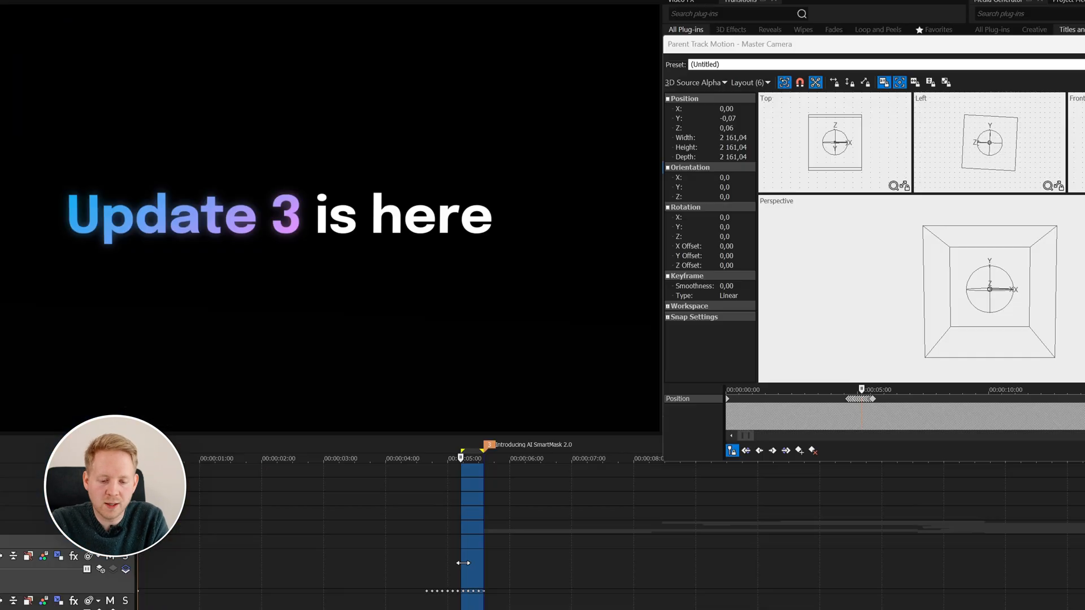
{"action": "left_click_drag", "start_coordinate": [473, 563], "coordinate": [446, 562]}
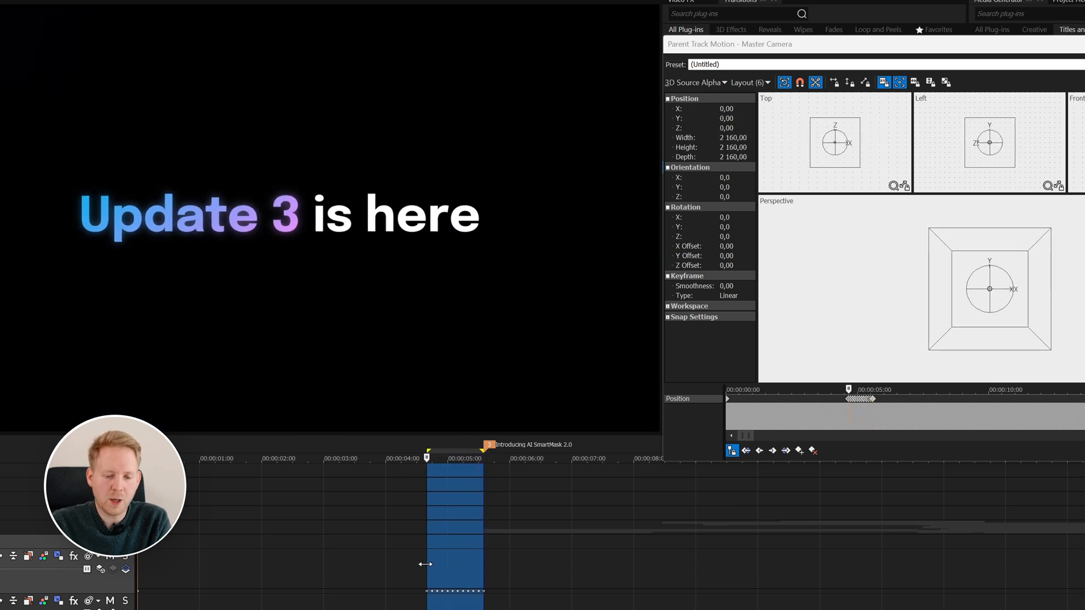
{"action": "key", "text": "space"}
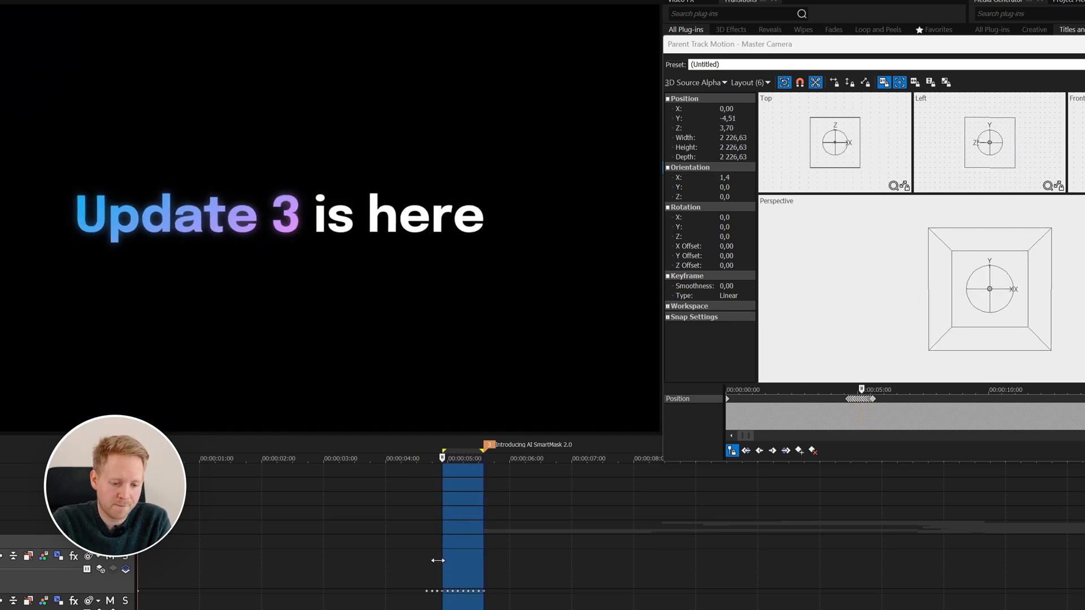
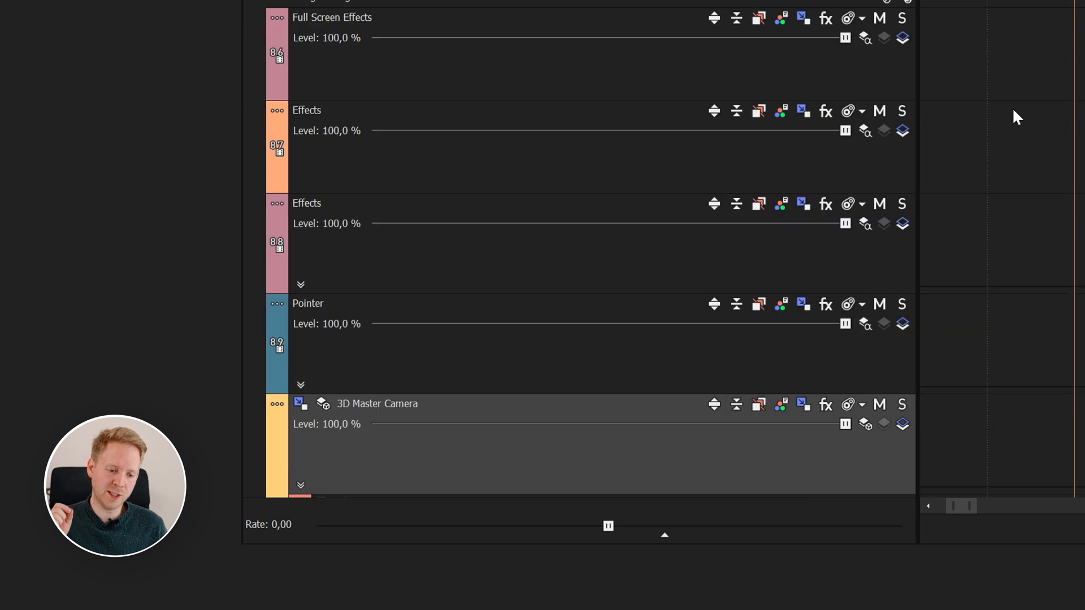
Walk down the nested track hierarchy from 3D Master Camera through the camera, pointer, dancer and palm tree tracks to the leaves tracks.
{"action": "key", "text": "Down"}
{"action": "key", "text": "Down"}
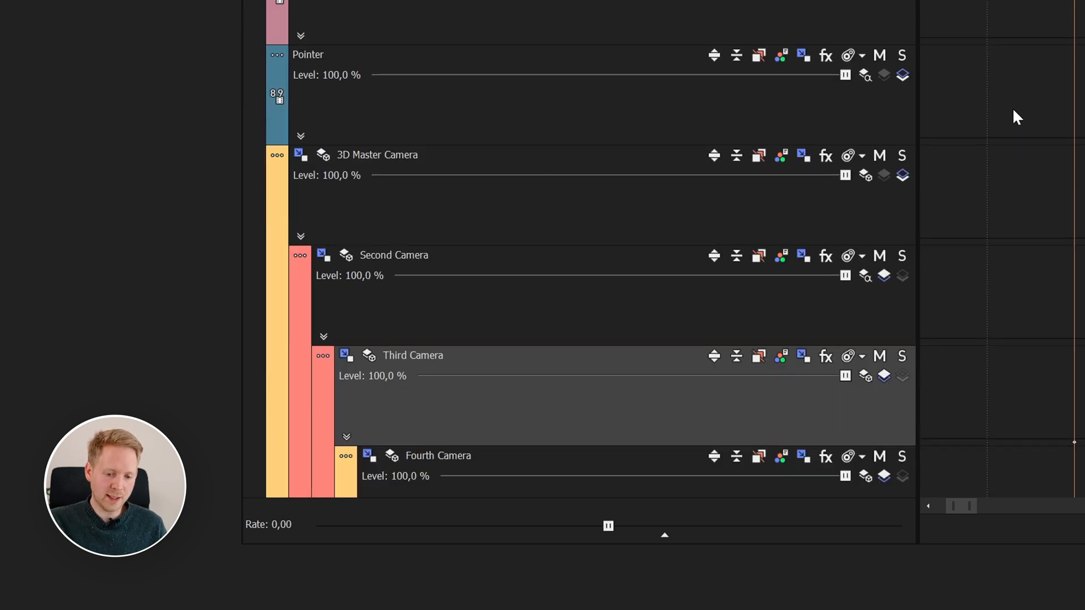
{"action": "key", "text": "Down"}
{"action": "key", "text": "Down"}
{"action": "key", "text": "Down"}
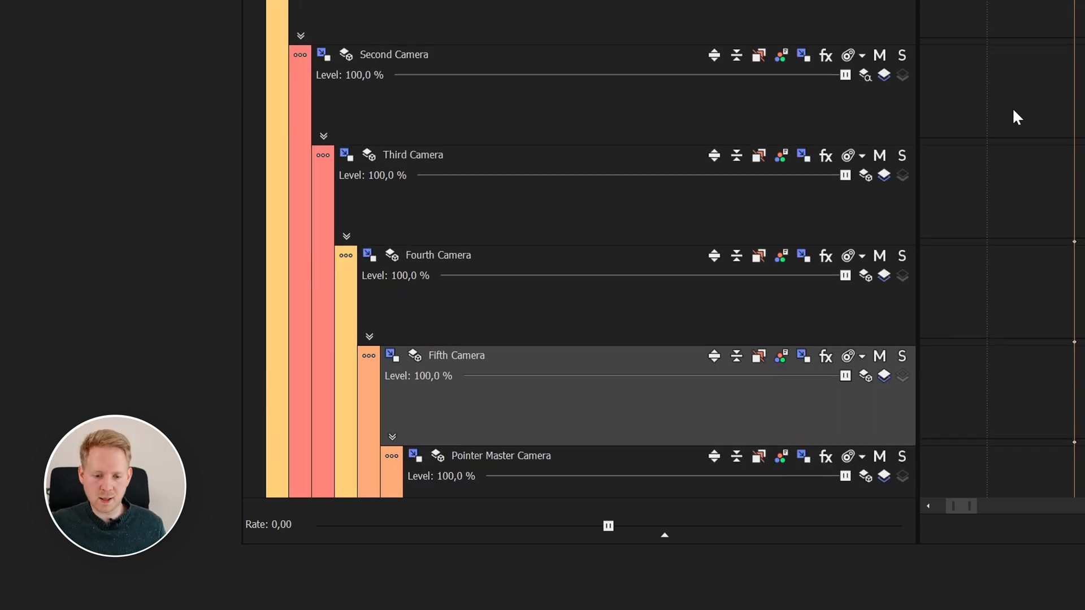
{"action": "key", "text": "Down"}
{"action": "key", "text": "Down"}
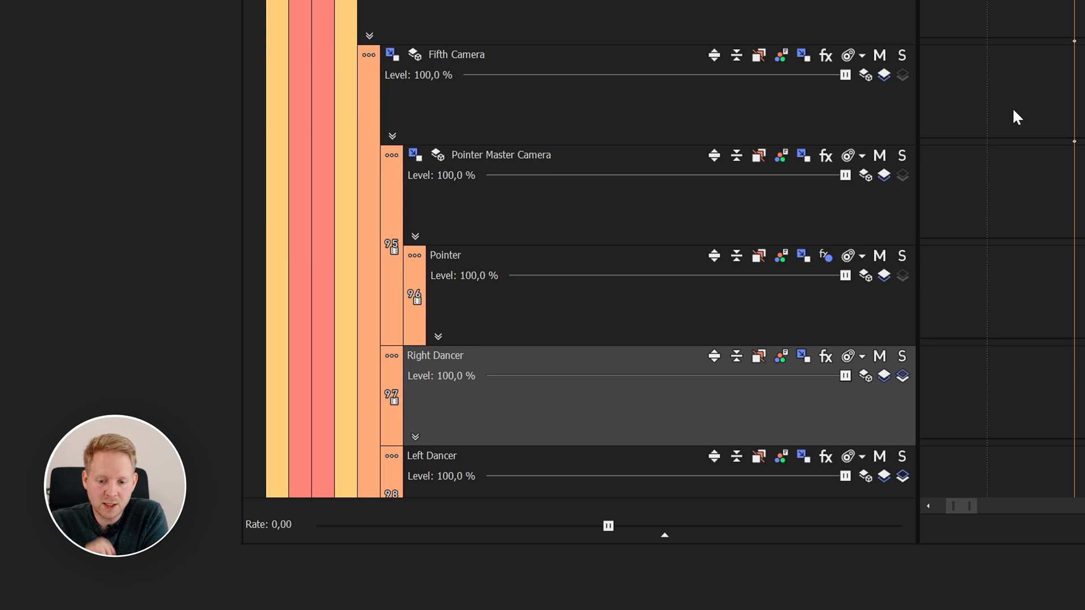
{"action": "key", "text": "Down"}
{"action": "key", "text": "Down"}
{"action": "key", "text": "Down"}
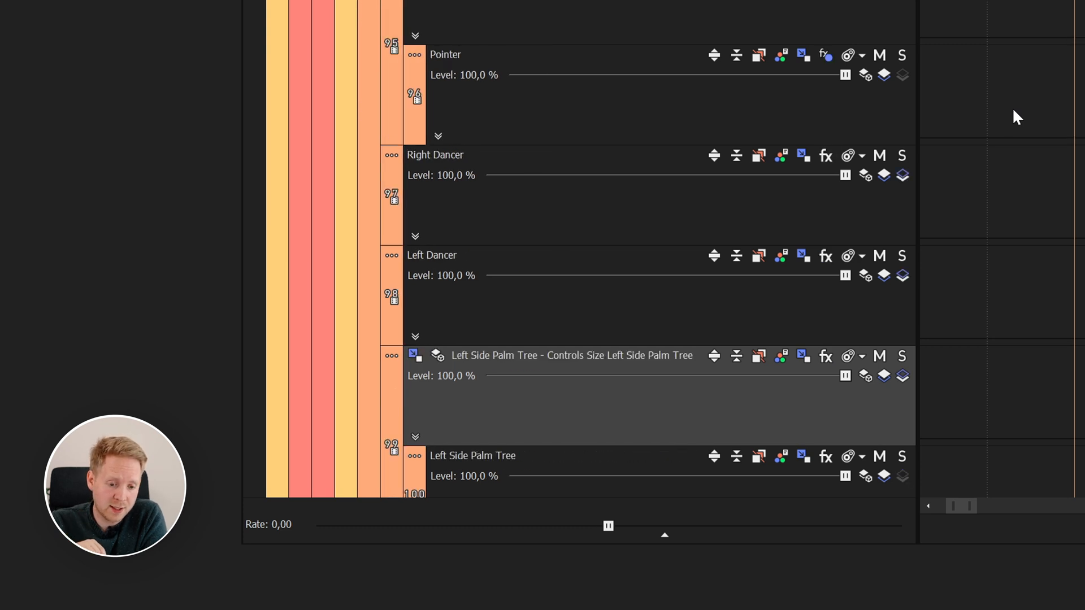
{"action": "key", "text": "Down"}
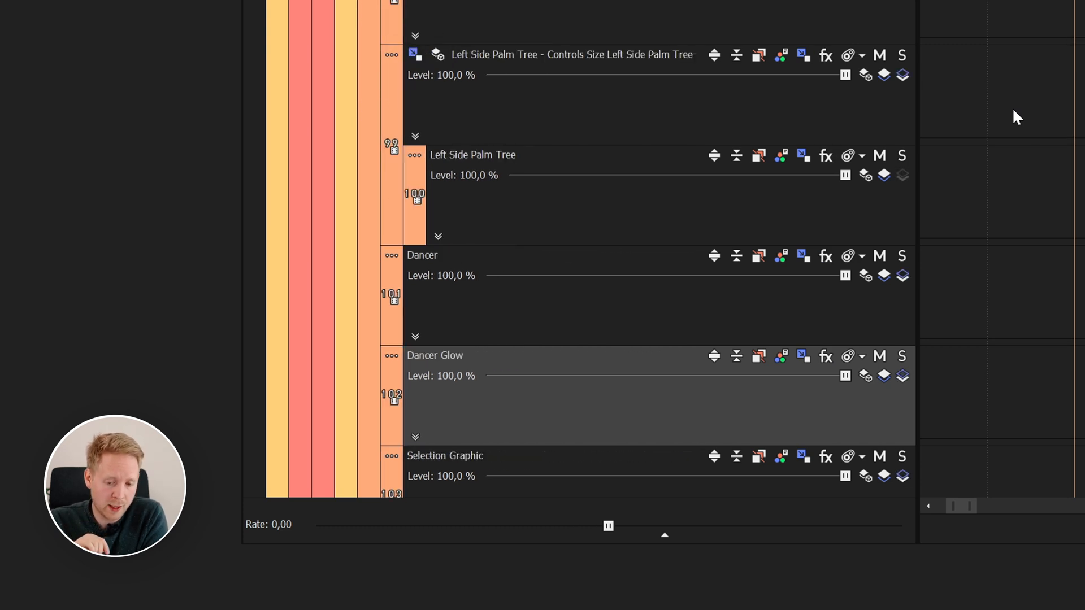
{"action": "key", "text": "Down"}
{"action": "key", "text": "Down"}
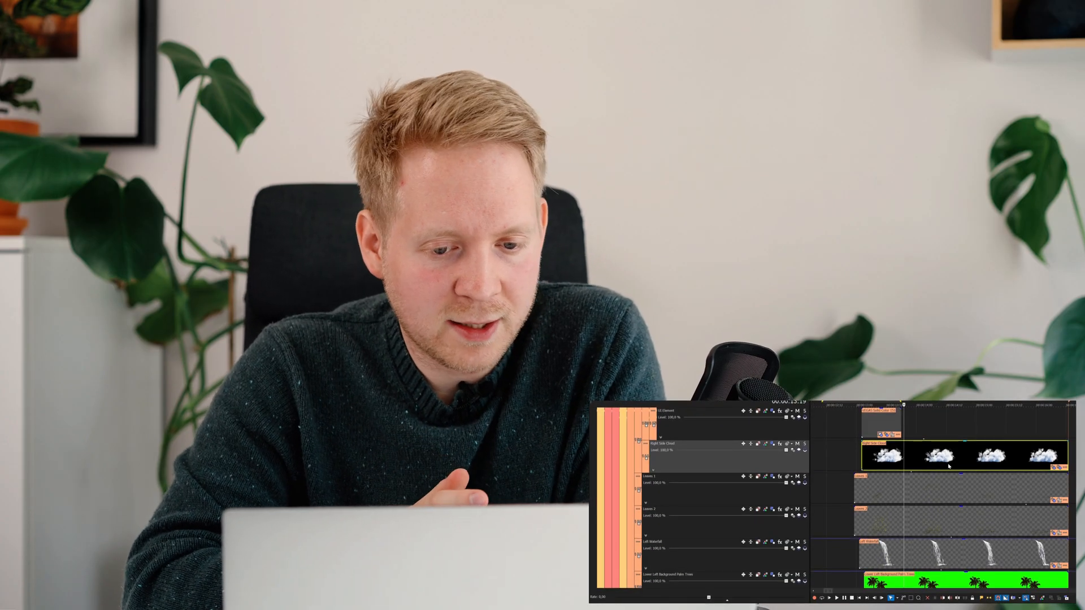
{"action": "key", "text": "Down"}
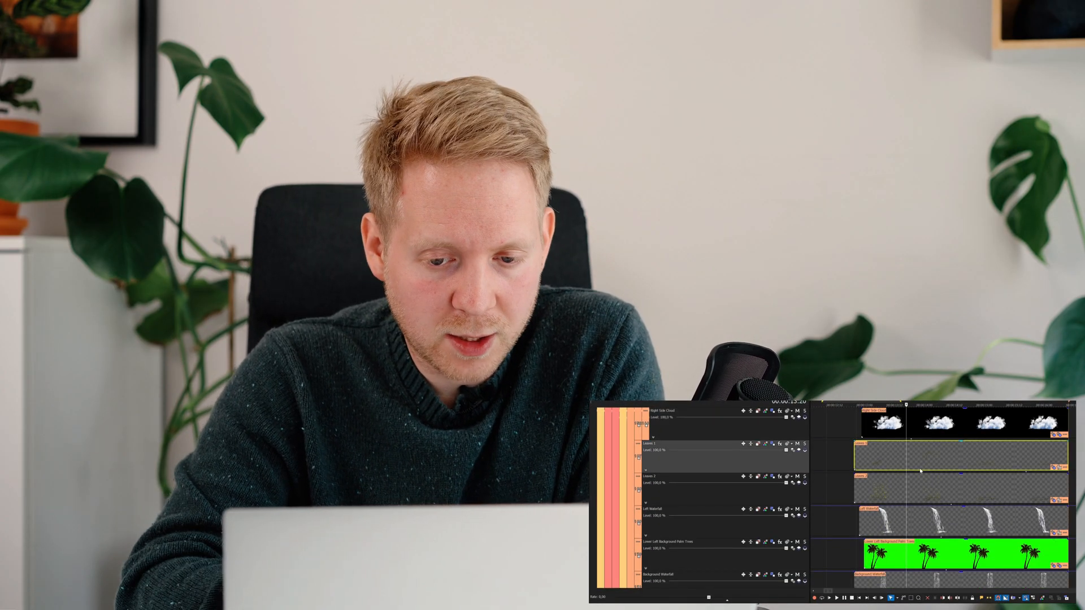
{"action": "left_click", "coordinate": [922, 485]}
{"action": "key", "text": "Down"}
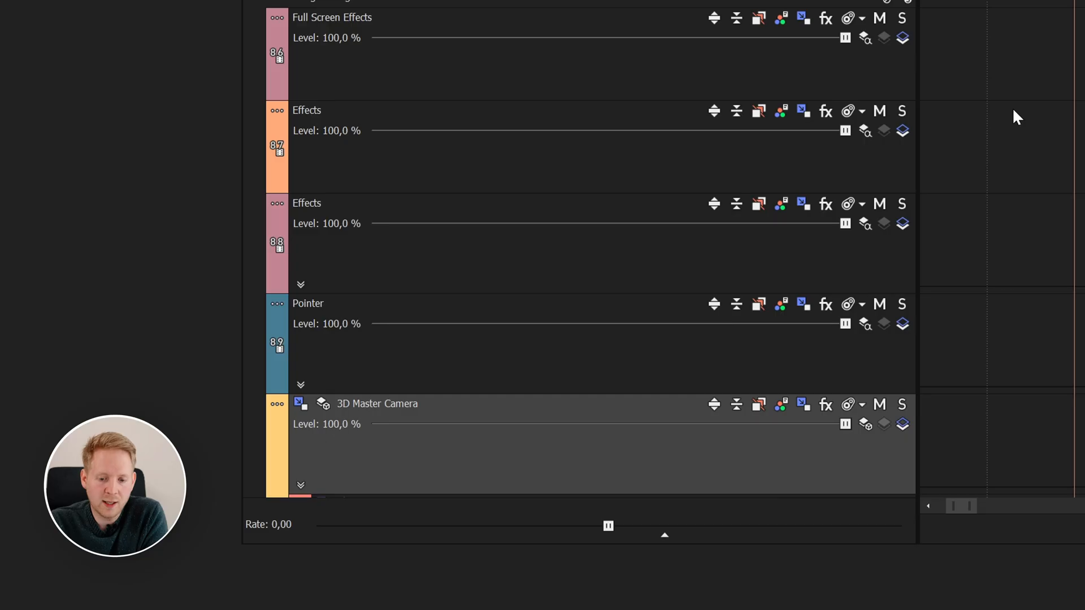
Go through the camera hierarchy again, from Second Camera down to the Left Dancer track.
{"action": "key", "text": "Down"}
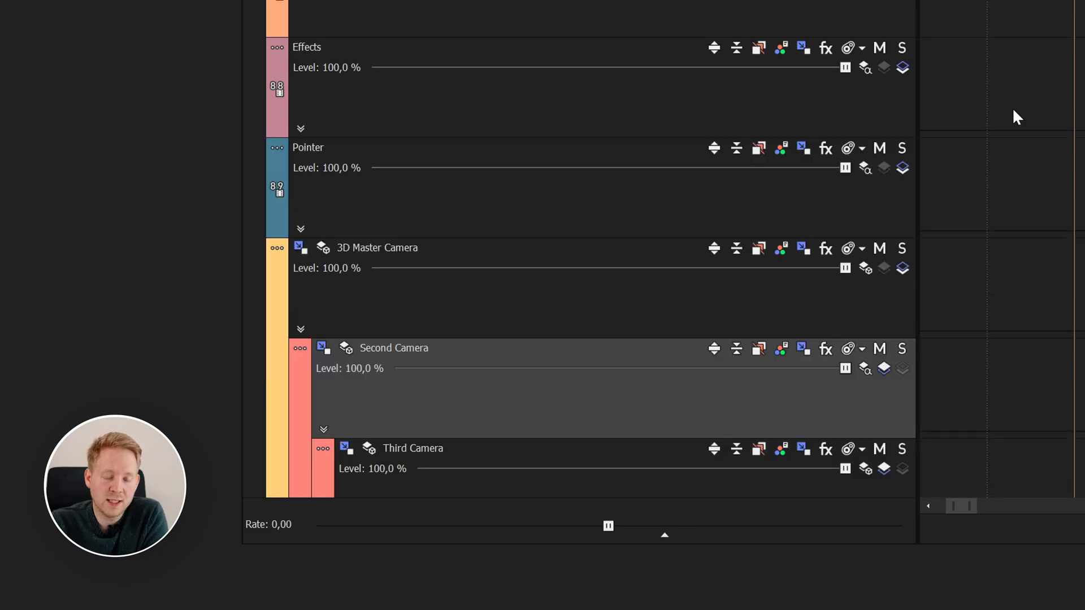
{"action": "key", "text": "Down"}
{"action": "key", "text": "Down"}
{"action": "key", "text": "Down"}
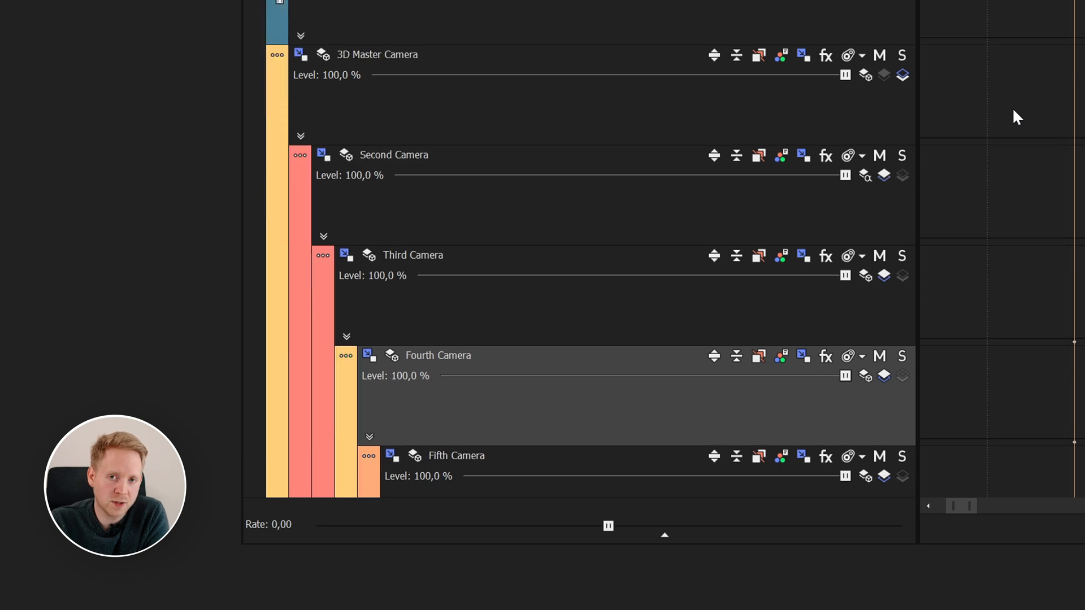
{"action": "key", "text": "Down"}
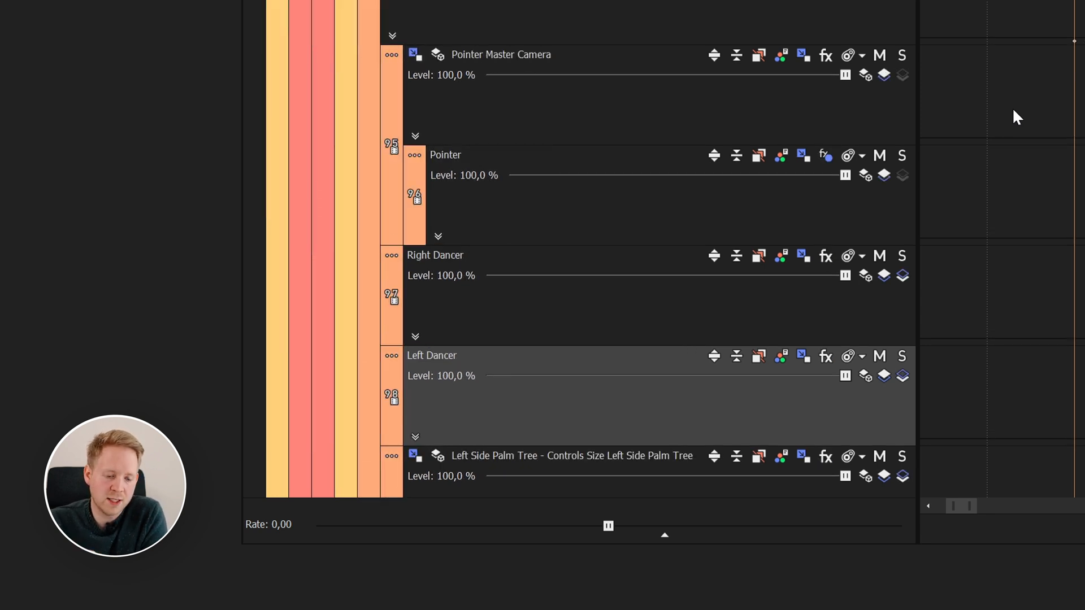
Continue down the nested tracks from Left Dancer past the Left Side Palm Tree tracks to the Dancer track.
{"action": "key", "text": "Down"}
{"action": "key", "text": "Down"}
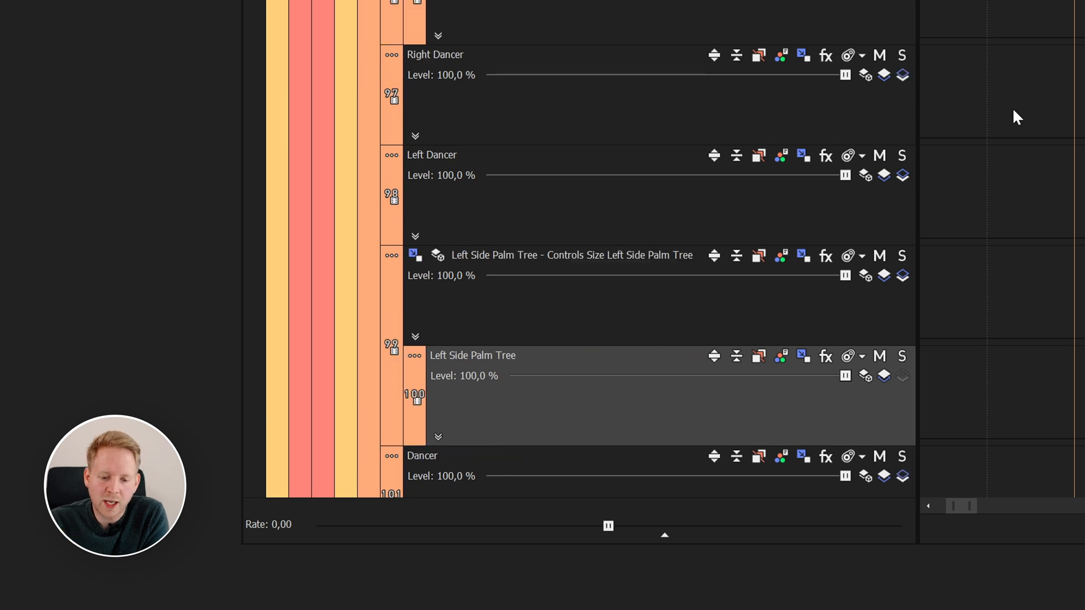
{"action": "key", "text": "Down"}
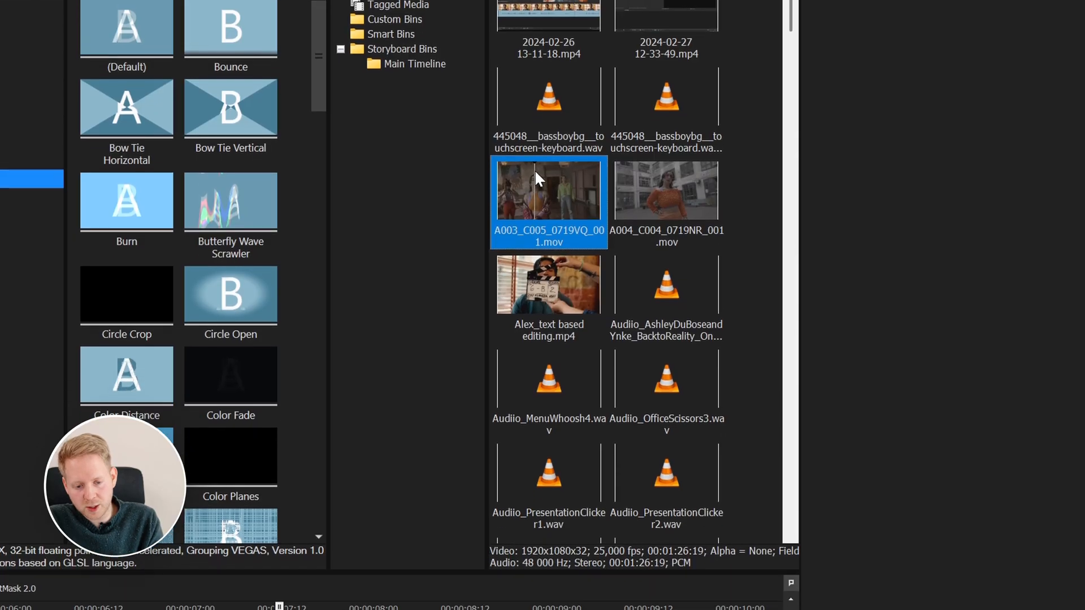
{"action": "right_click", "coordinate": [587, 127]}
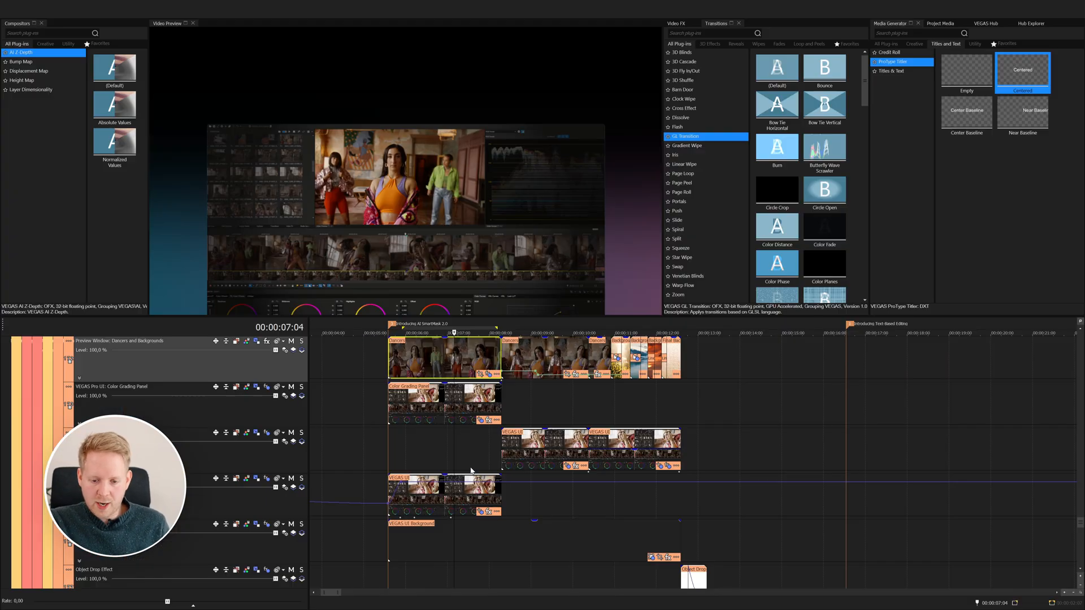
Look over the stacked tracks from the Preview Window track up to the Introducing AI Magic Mask 2.0 group and its 3D Master Camera.
{"action": "scroll", "coordinate": [471, 470], "scroll_direction": "up", "scroll_amount": 10}
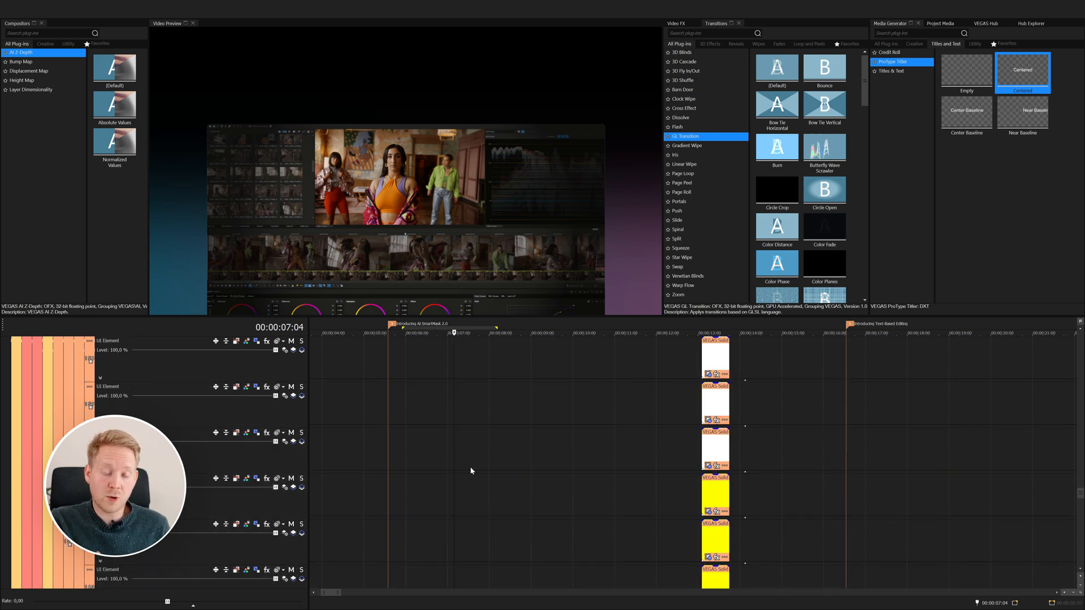
{"action": "scroll", "coordinate": [470, 467], "scroll_direction": "up", "scroll_amount": 3}
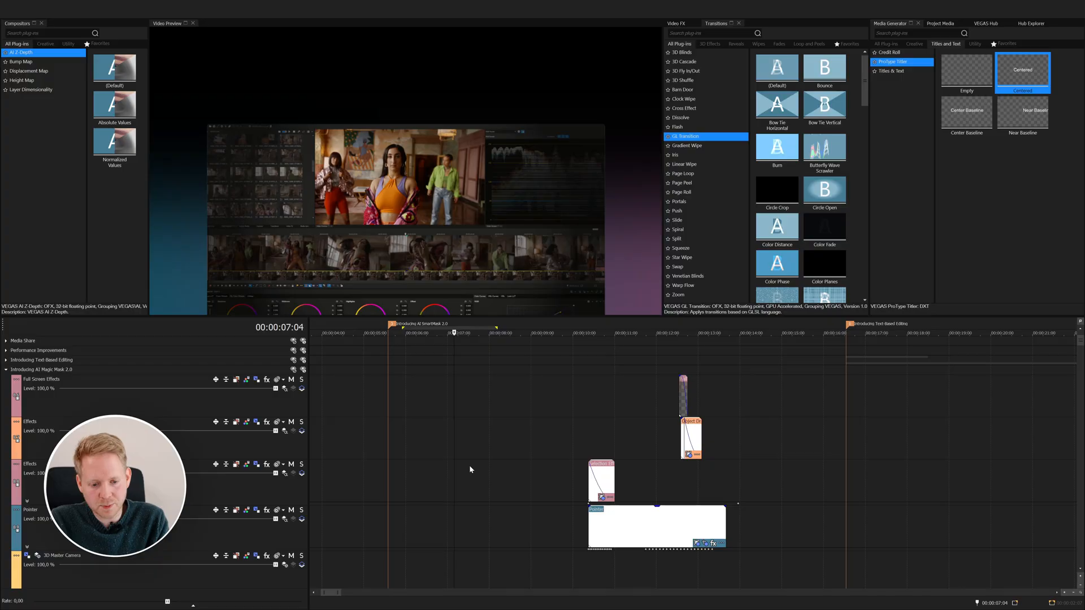
{"action": "scroll", "coordinate": [469, 466], "scroll_direction": "down", "scroll_amount": 3}
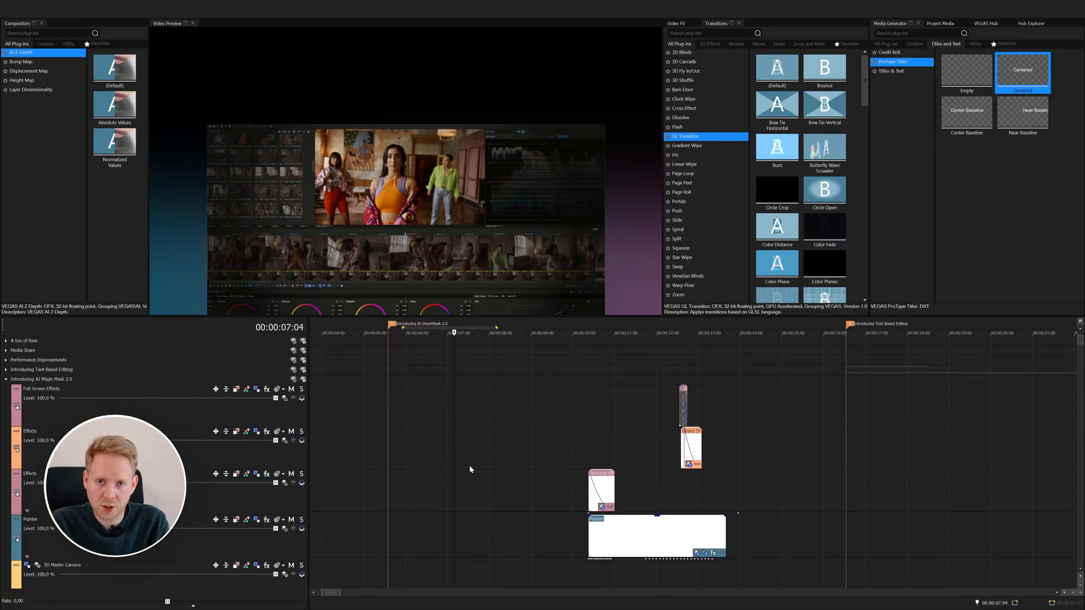
{"action": "scroll", "coordinate": [470, 466], "scroll_direction": "down", "scroll_amount": 1}
{"action": "scroll", "coordinate": [470, 467], "scroll_direction": "down", "scroll_amount": 2}
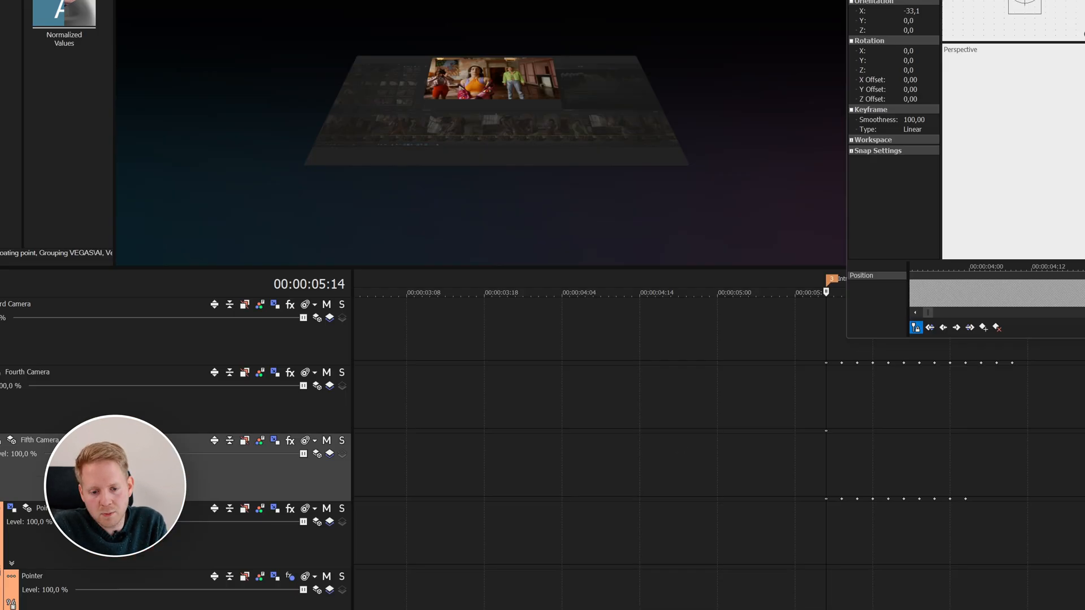
Open the Fifth Camera's parent track motion and scrub back through its Position keyframes.
{"action": "left_click", "coordinate": [223, 246]}
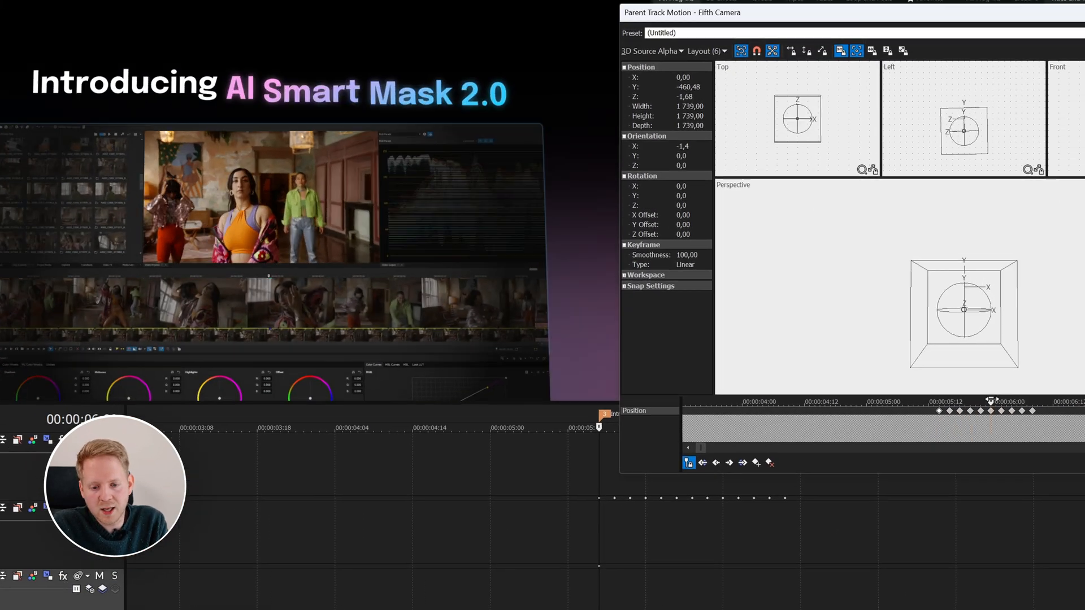
{"action": "left_click_drag", "start_coordinate": [1029, 404], "coordinate": [938, 405]}
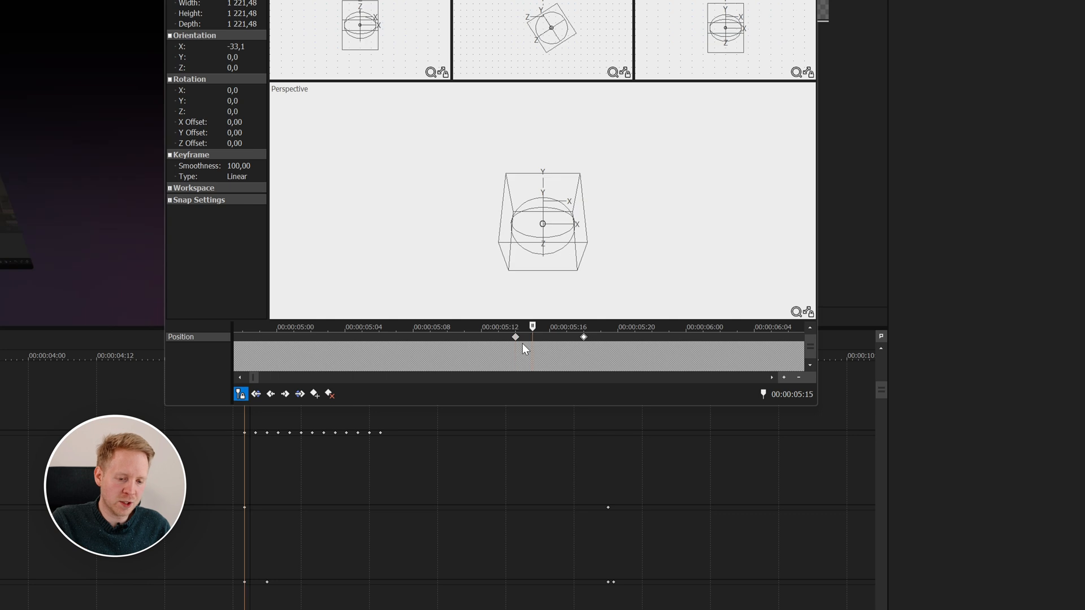
Add Fifth Camera Position keyframes every two frames from 00:00:05:14 to 00:00:05:20, moving the final keyframe out to 00:00:06:00.
{"action": "key", "text": "Left"}
{"action": "key", "text": "Left"}
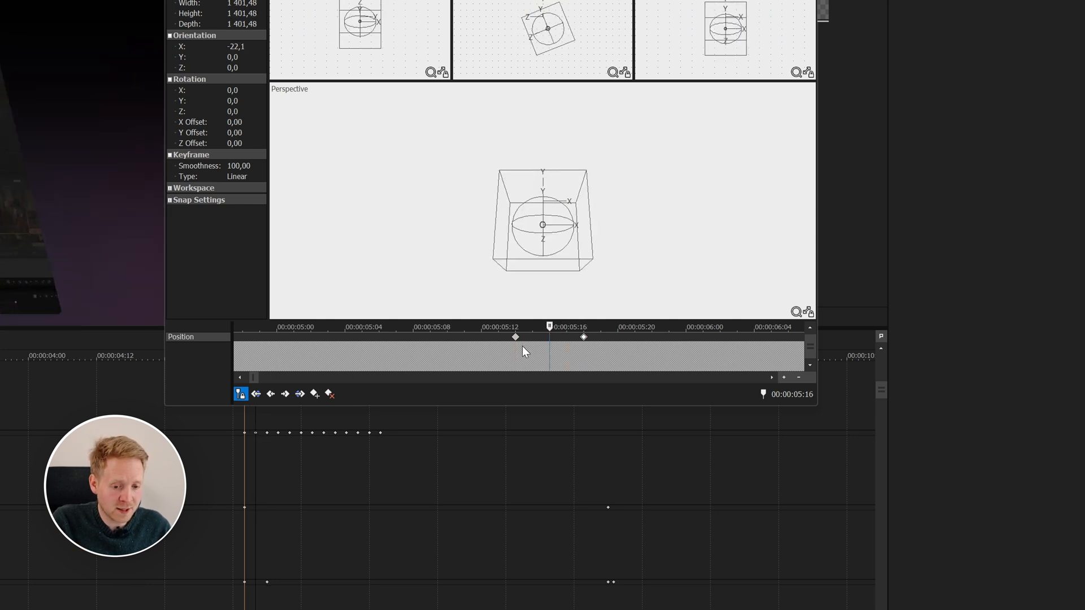
{"action": "key", "text": "Insert"}
{"action": "left_click_drag", "start_coordinate": [585, 337], "coordinate": [650, 342]}
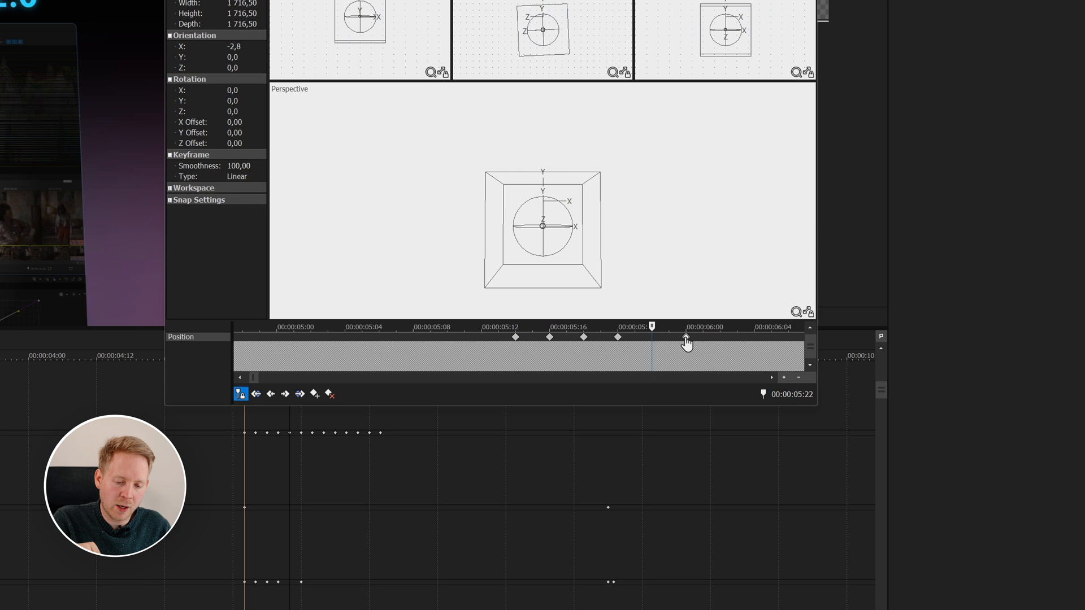
{"action": "left_click", "coordinate": [687, 341]}
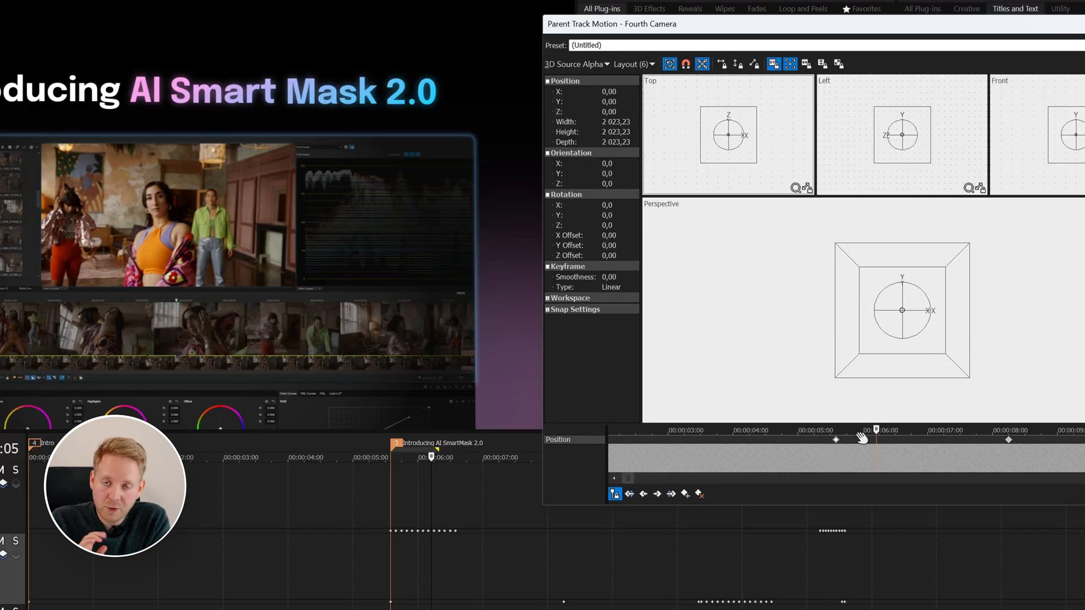
Scrub the Fourth Camera's parent track motion between its Position keyframes and return to its track in the camera hierarchy.
{"action": "left_click_drag", "start_coordinate": [886, 428], "coordinate": [979, 430]}
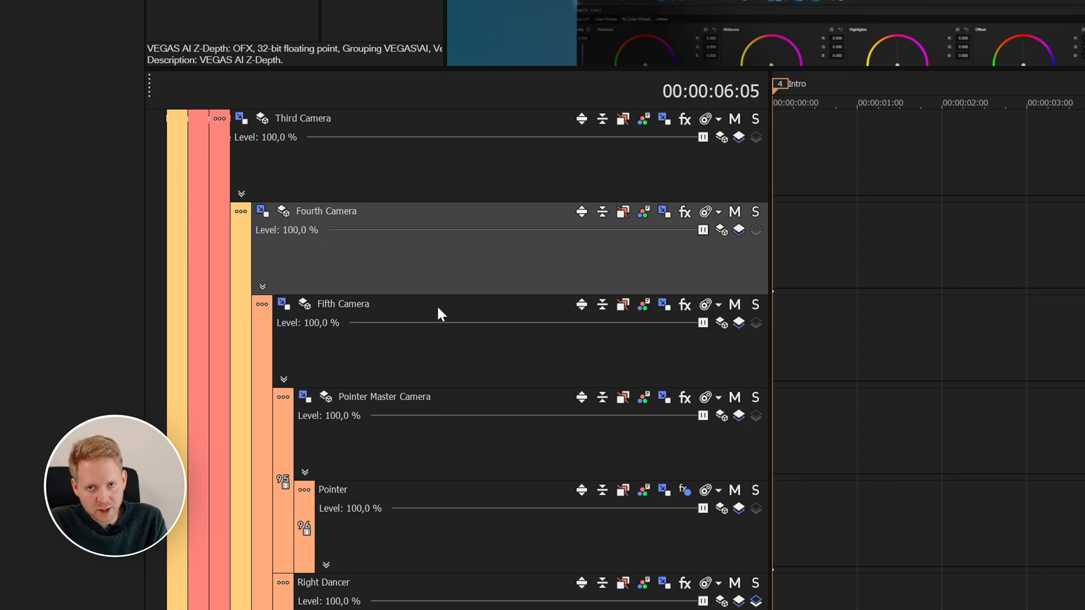
{"action": "left_click", "coordinate": [384, 373]}
{"action": "left_click", "coordinate": [518, 260]}
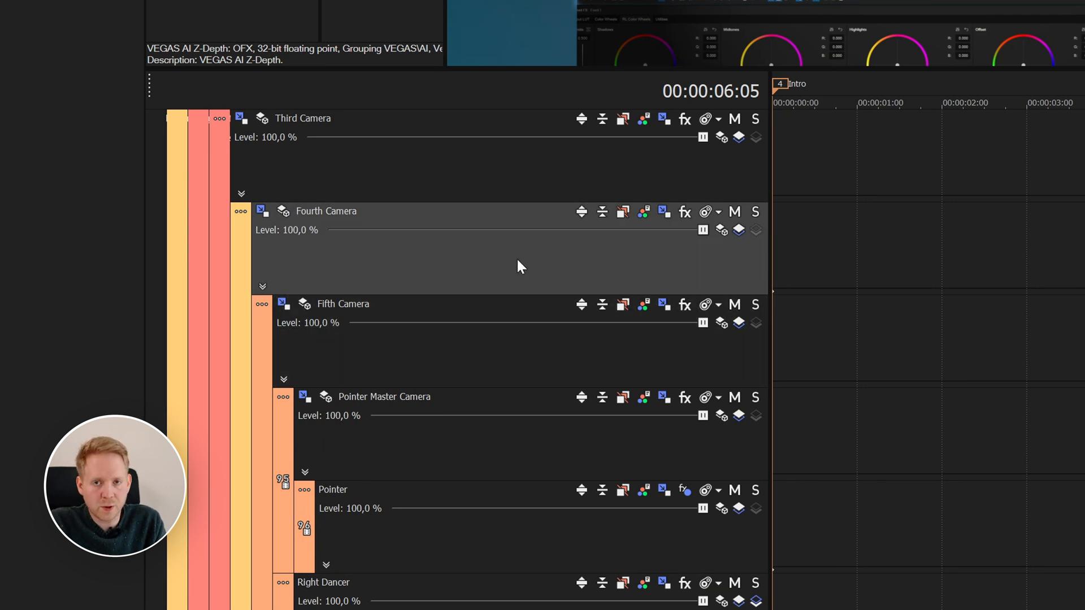
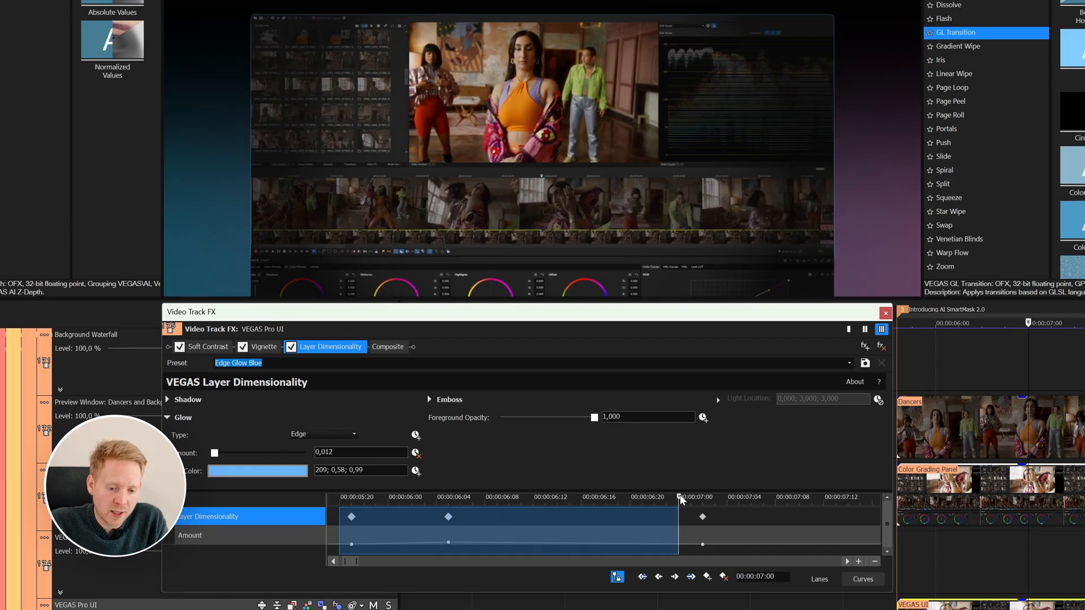
Scrub through the Layer Dimensionality glow amount keyframes in the VEGAS Pro UI track's effects.
{"action": "left_click_drag", "start_coordinate": [702, 502], "coordinate": [761, 498]}
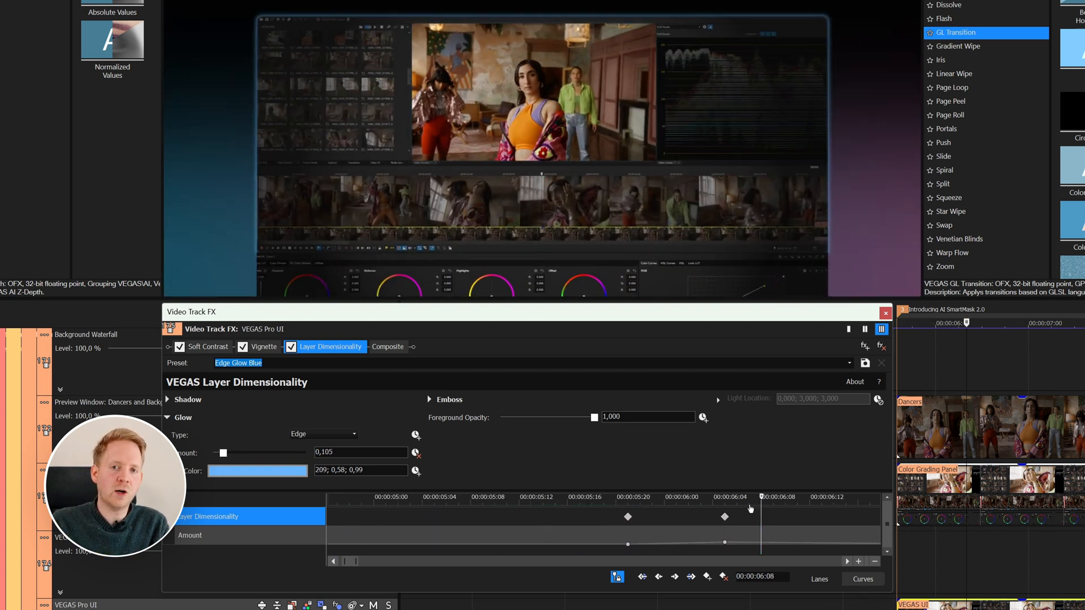
{"action": "left_click_drag", "start_coordinate": [605, 497], "coordinate": [557, 495]}
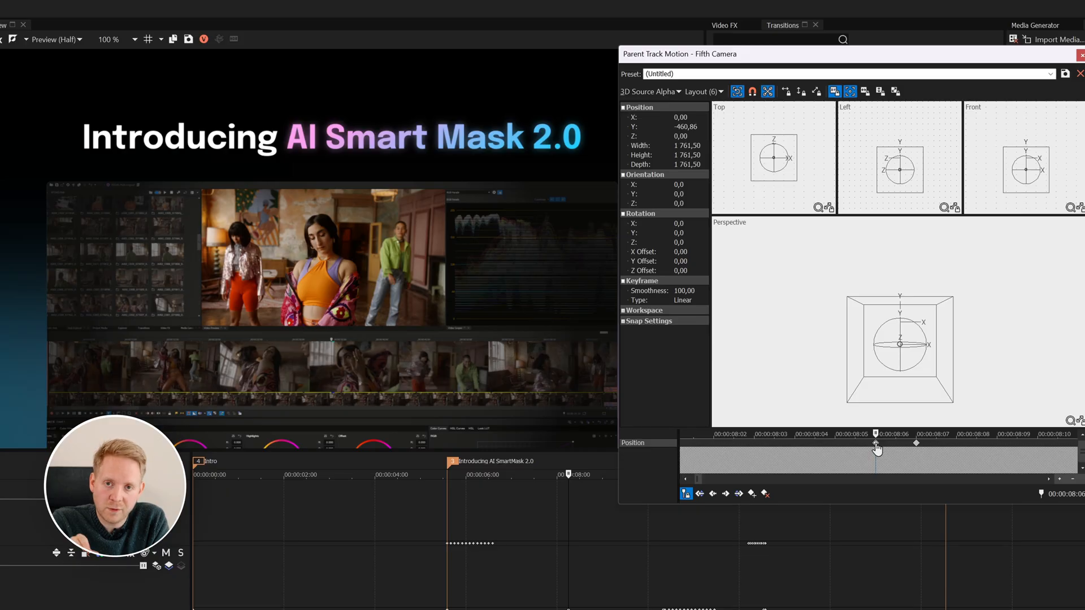
Check the Fifth Camera's Position keyframe at 00:00:08:06 and scrub the Fourth Camera's keyframes to review the camera move.
{"action": "mouse_move", "coordinate": [876, 449]}
{"action": "left_mouse_down"}
{"action": "mouse_move", "coordinate": [917, 448]}
{"action": "mouse_move", "coordinate": [877, 448]}
{"action": "left_mouse_up"}
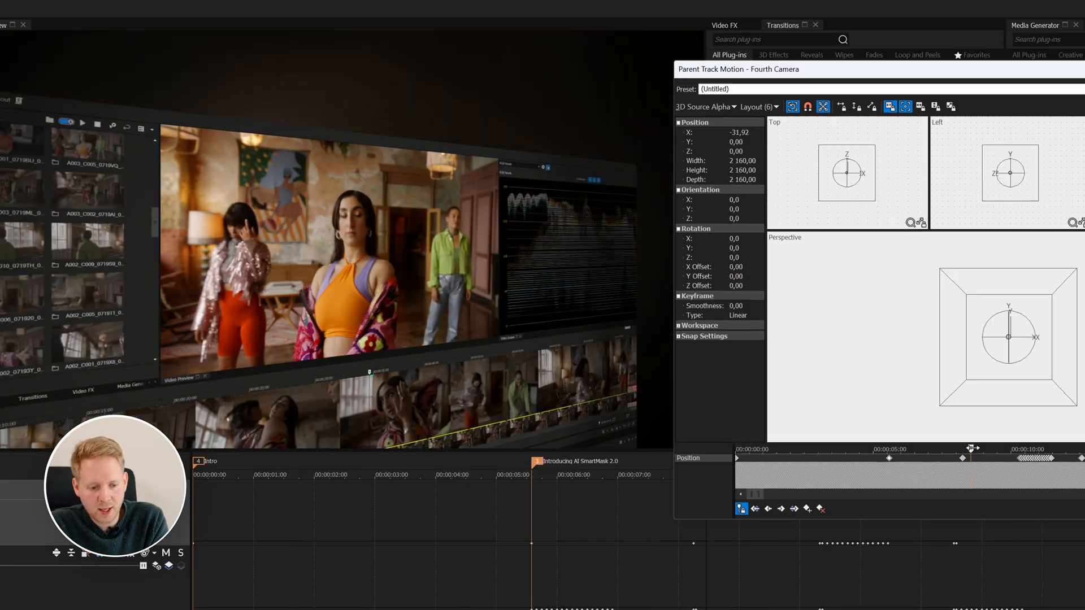
{"action": "left_click_drag", "start_coordinate": [1012, 448], "coordinate": [968, 448]}
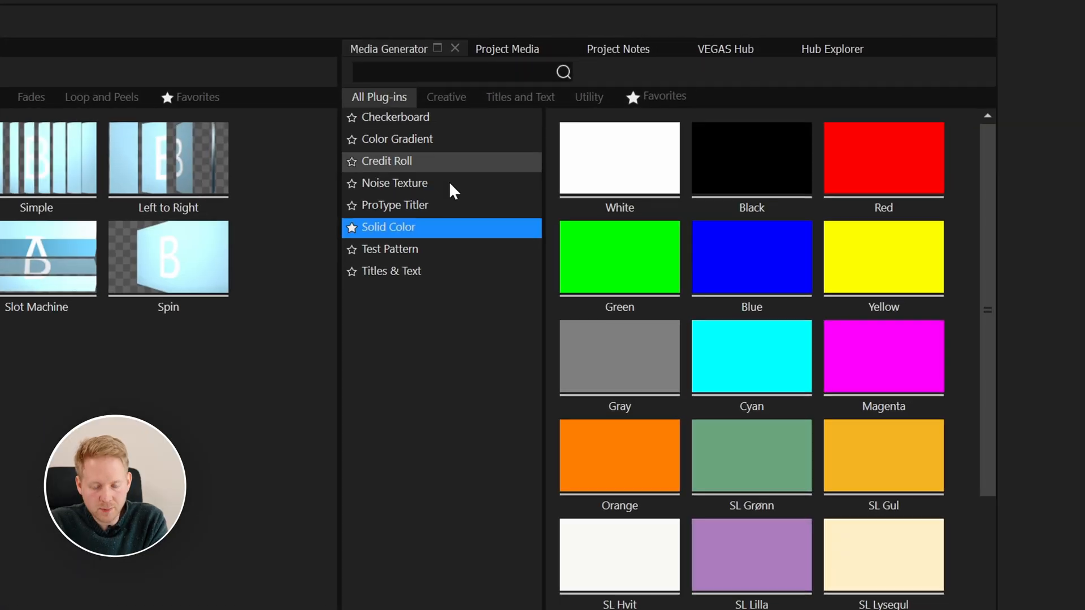
Add a White solid color to the timeline as generated media with a square 1080 x 1080 frame size.
{"action": "left_click", "coordinate": [932, 91]}
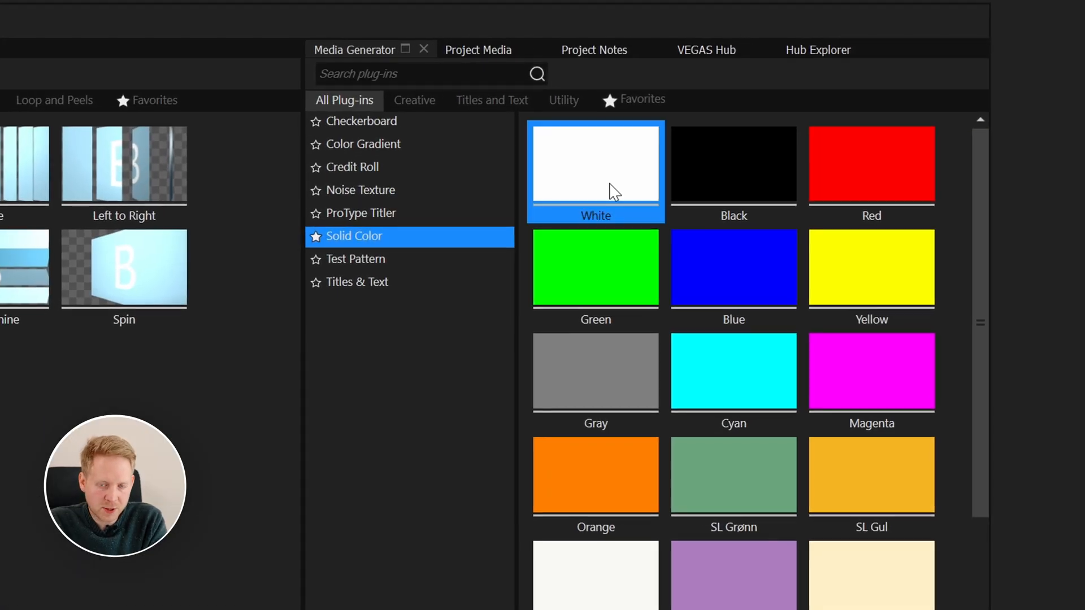
{"action": "left_click_drag", "start_coordinate": [595, 164], "coordinate": [240, 297]}
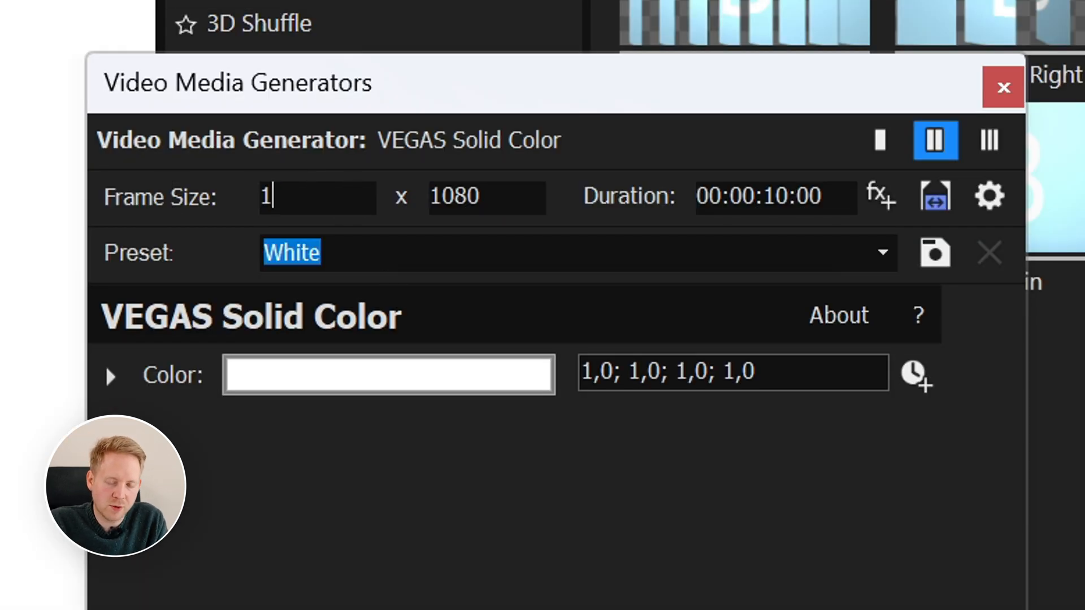
{"action": "key", "text": "Return"}
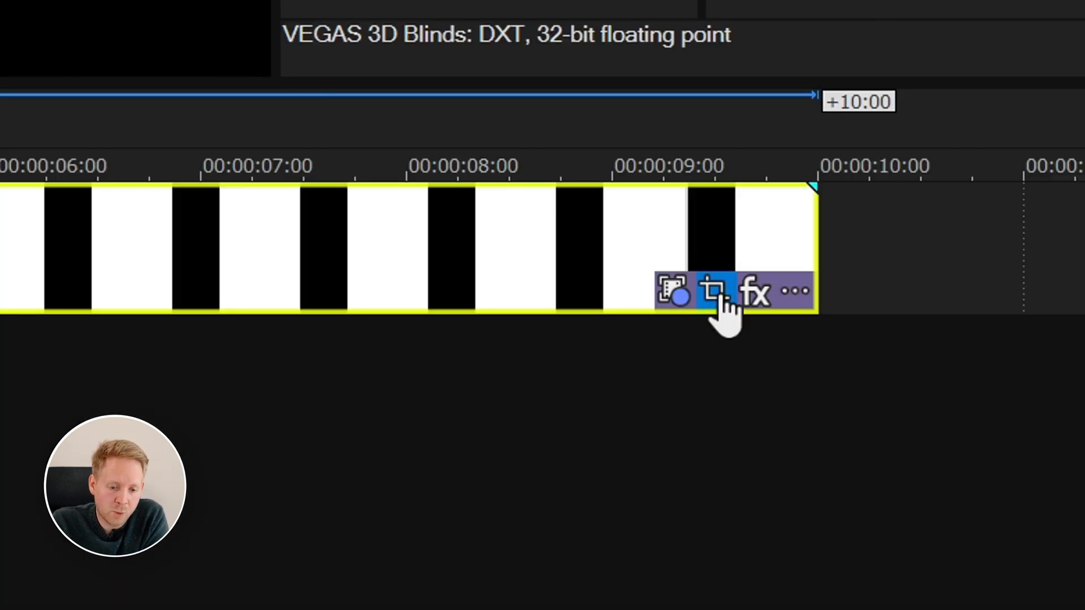
Open Event Pan/Crop for the white solid, enable its mask and place the first anchor point on the upper edge at X 512.
{"action": "left_click", "coordinate": [714, 291]}
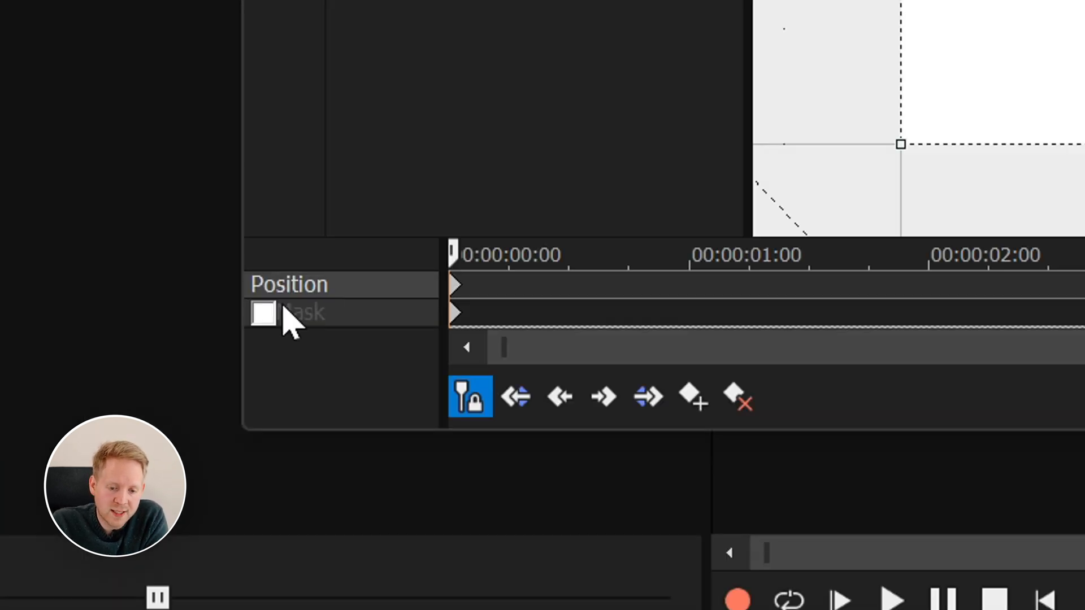
{"action": "left_click", "coordinate": [262, 312]}
{"action": "left_click", "coordinate": [382, 247]}
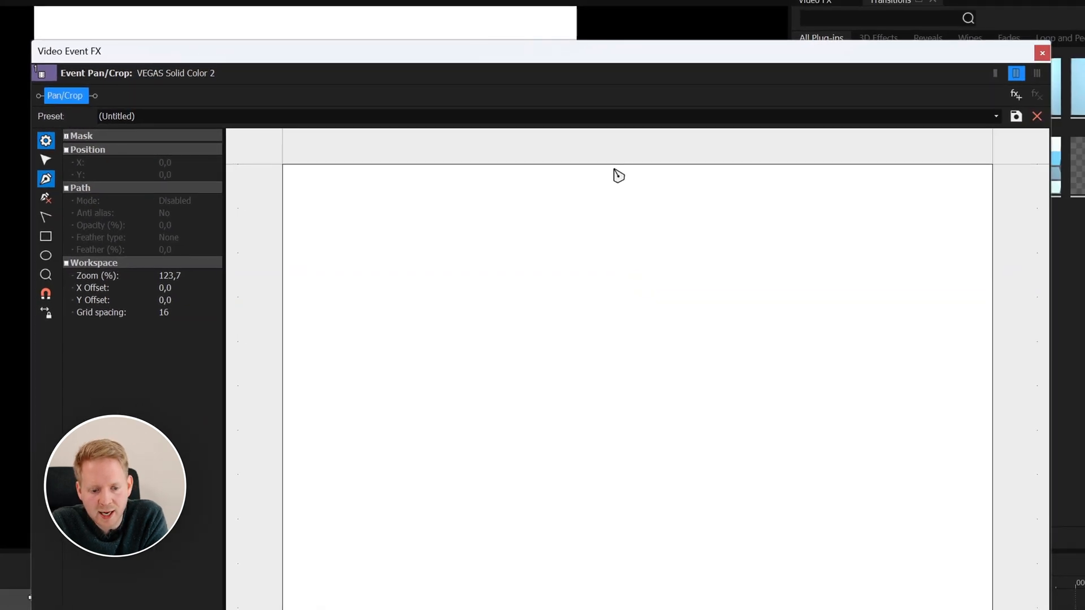
{"action": "left_click", "coordinate": [180, 162]}
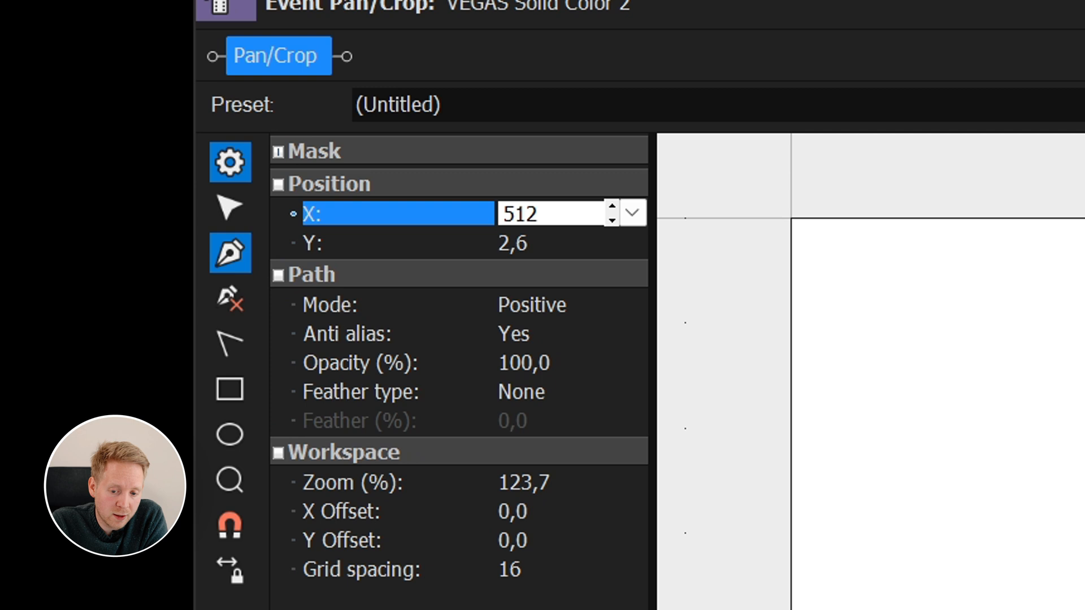
{"action": "left_click", "coordinate": [543, 243]}
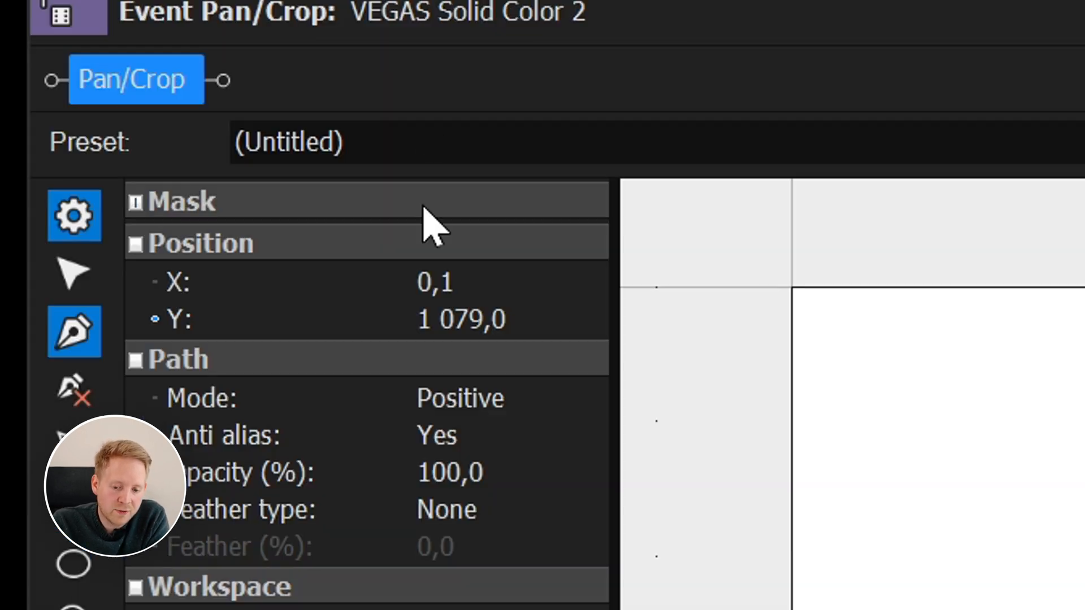
Place mask points in both lower corners, the right one at X 1080 and Y 1080, and close the triangle at the tip.
{"action": "left_click", "coordinate": [538, 281]}
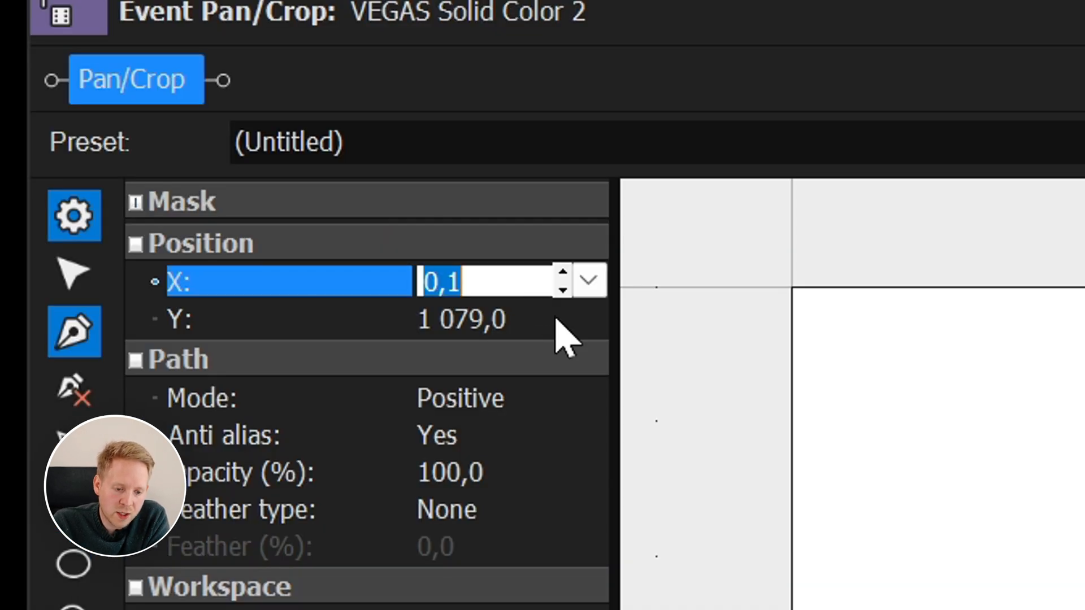
{"action": "key", "text": "Return"}
{"action": "left_click", "coordinate": [501, 318]}
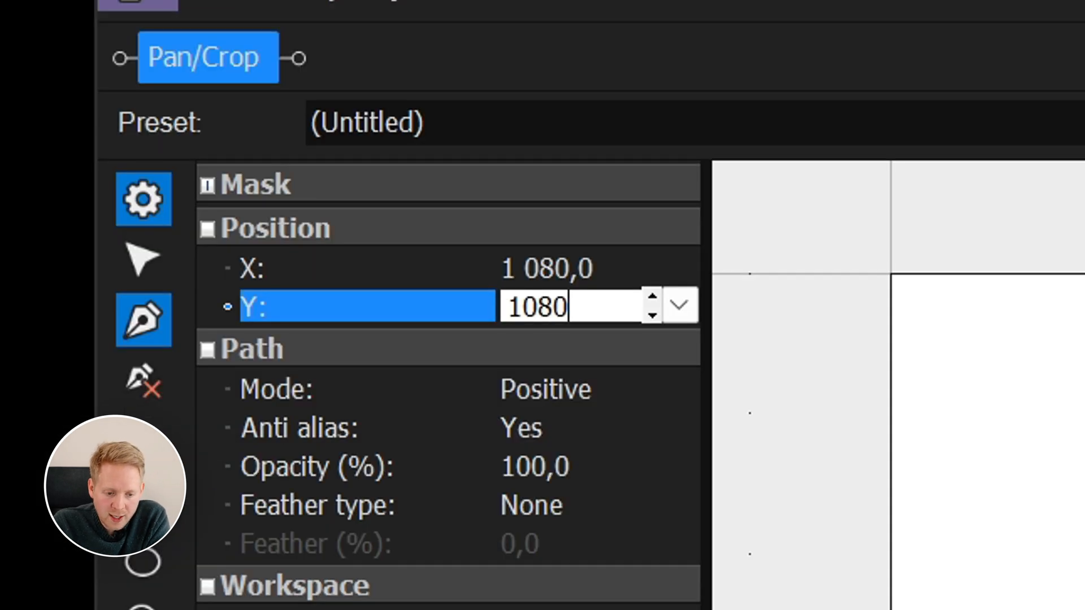
{"action": "key", "text": "Return"}
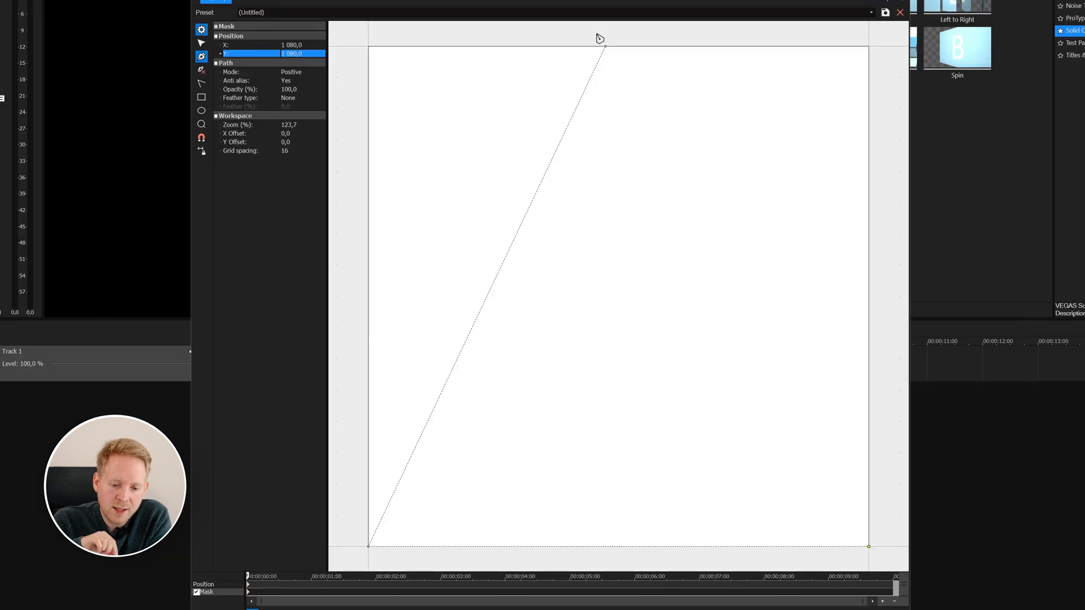
{"action": "left_click", "coordinate": [606, 48]}
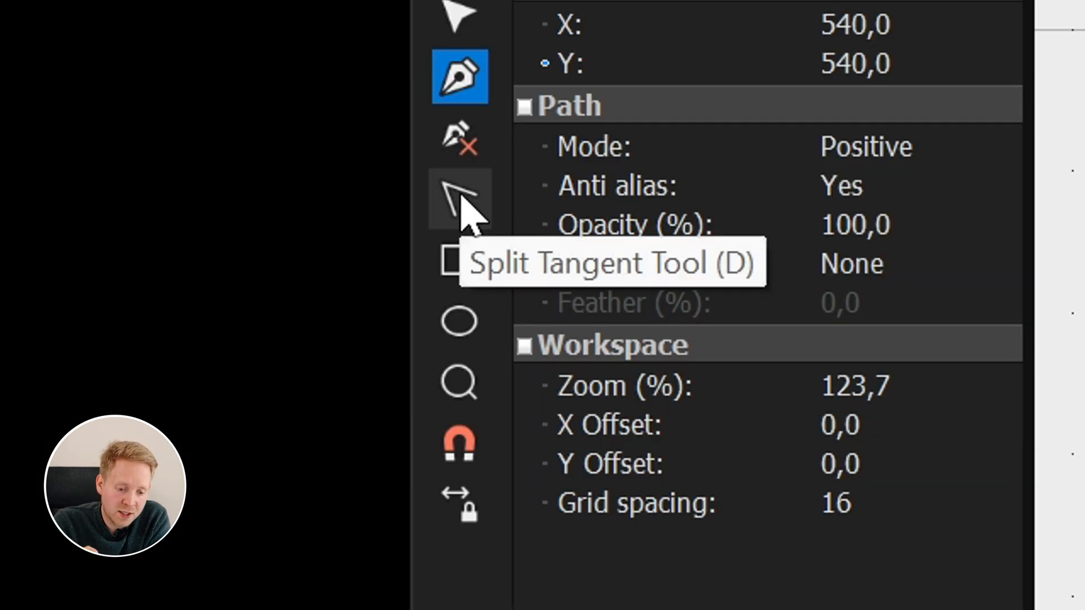
Align an anchor point on the middle of the mask's lower edge beneath the tip and move it up to form a notch.
{"action": "left_click", "coordinate": [460, 205]}
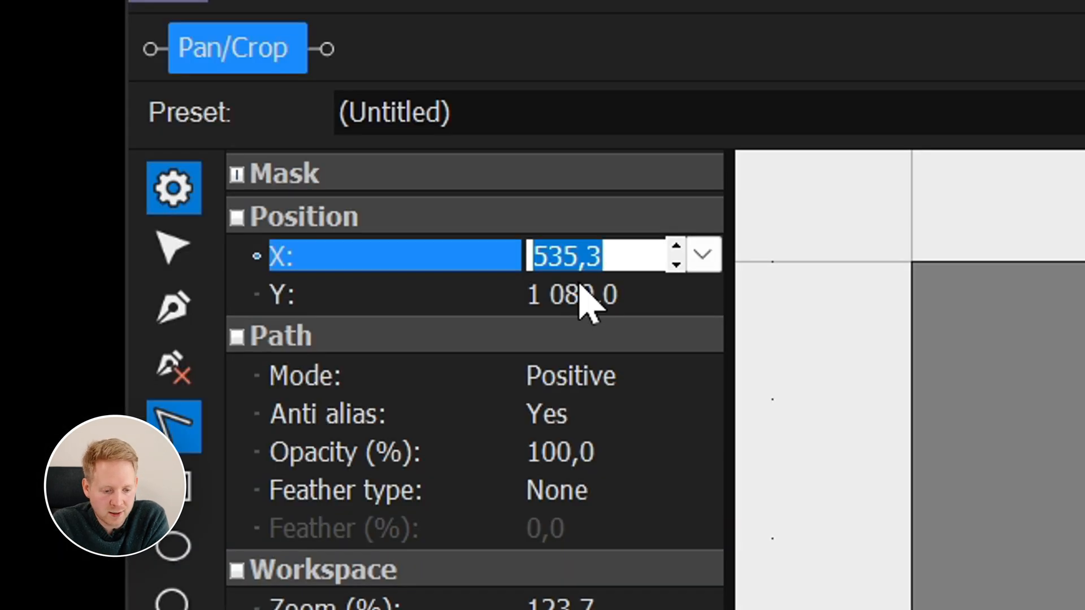
{"action": "key", "text": "Return"}
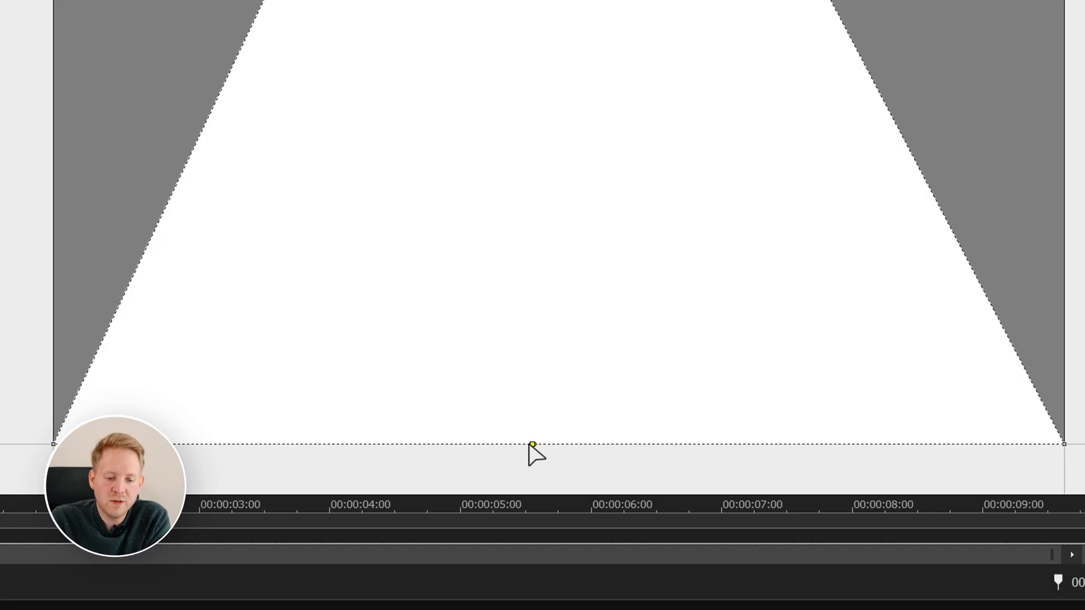
{"action": "left_click_drag", "start_coordinate": [530, 446], "coordinate": [514, 301]}
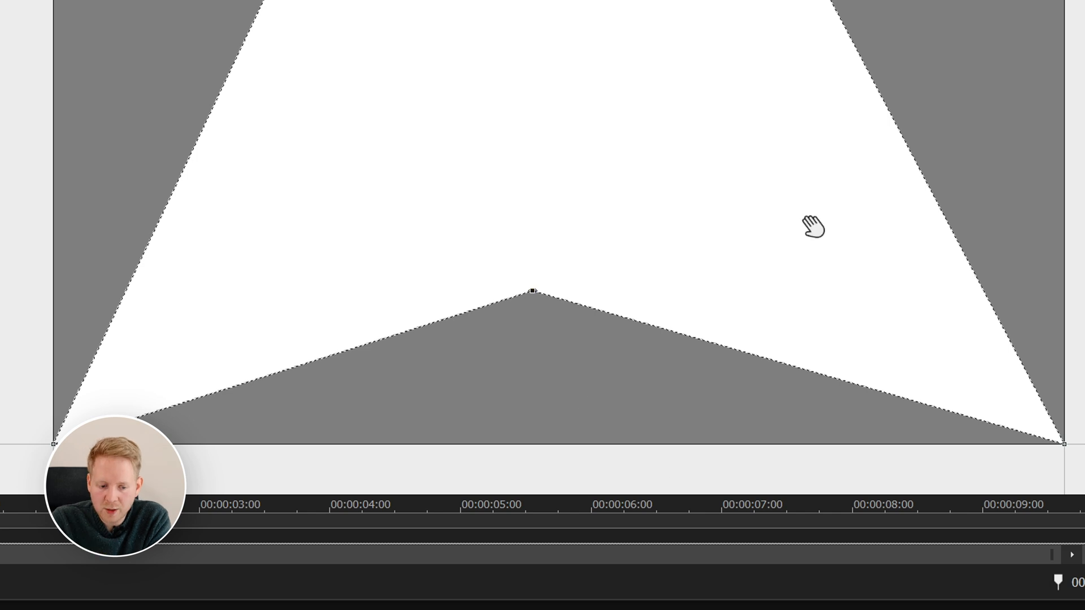
Pull curve handles out of the notch point with the Split Tangent tool to round the pointer's lower edge.
{"action": "left_click", "coordinate": [409, 160]}
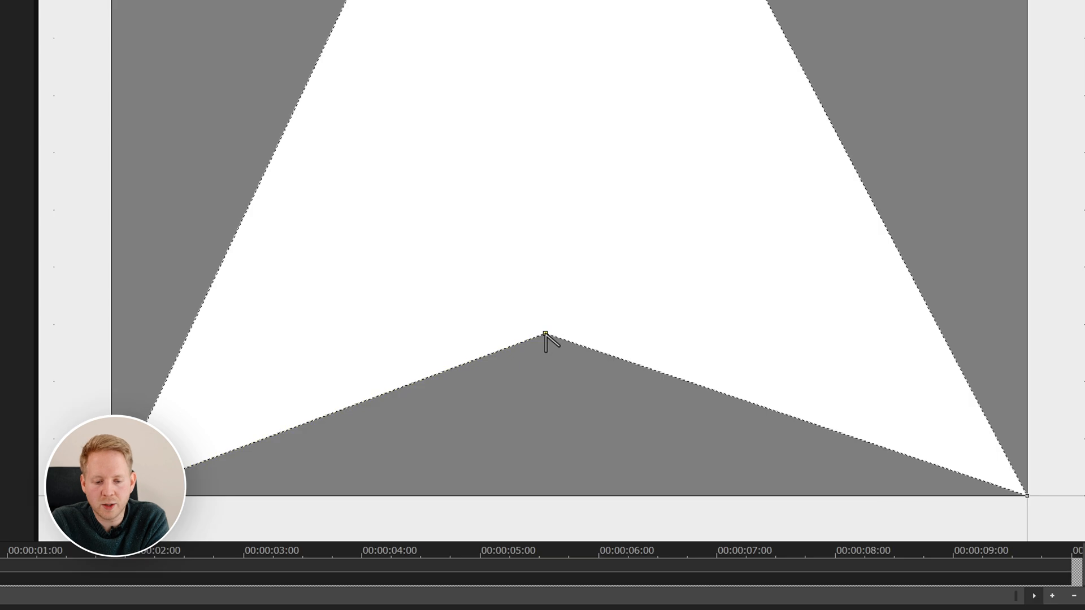
{"action": "left_click_drag", "start_coordinate": [545, 333], "coordinate": [821, 320]}
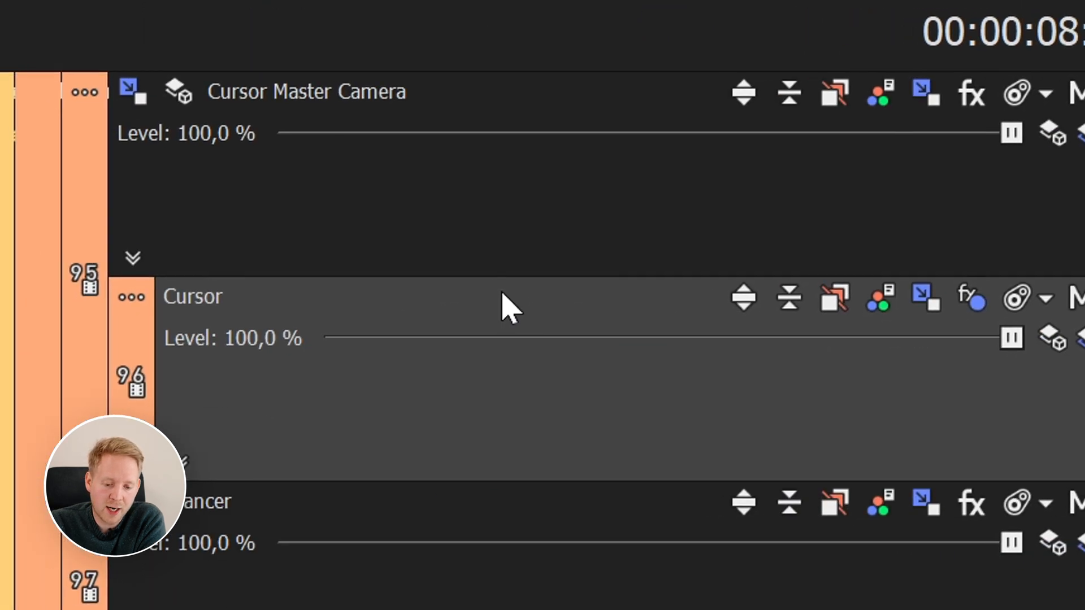
Select the Cursor Master Camera track and examine the chain of parent camera tracks above it.
{"action": "left_click", "coordinate": [557, 199]}
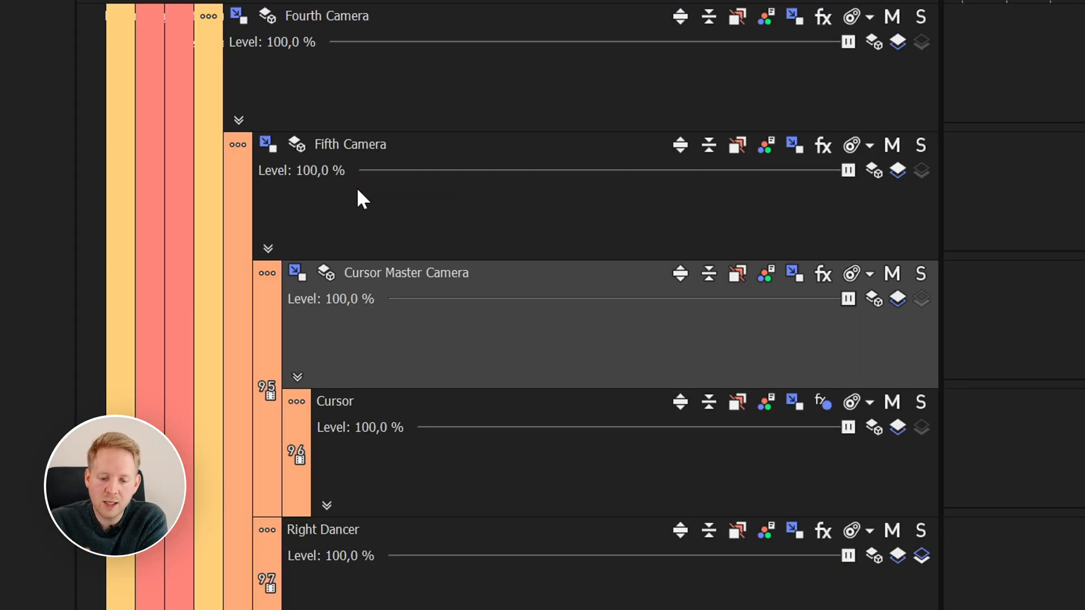
{"action": "scroll", "coordinate": [774, 214], "scroll_direction": "up", "scroll_amount": 2}
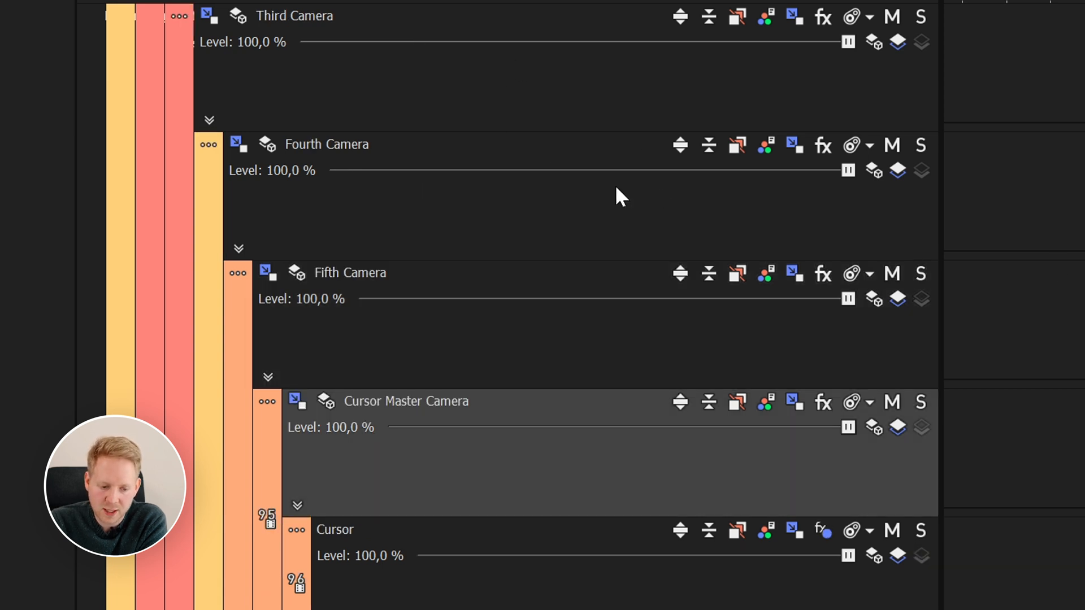
{"action": "scroll", "coordinate": [1022, 315], "scroll_direction": "up", "scroll_amount": 2}
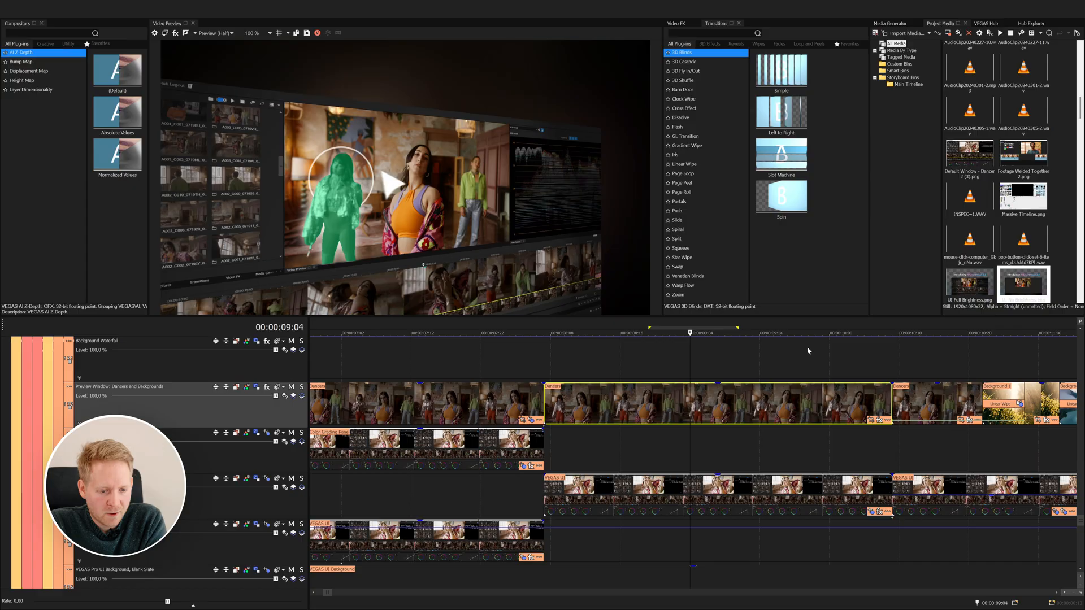
Restore the selected Dancers event's velocity envelope and set its point at the playhead to 0% velocity.
{"action": "right_click", "coordinate": [734, 400]}
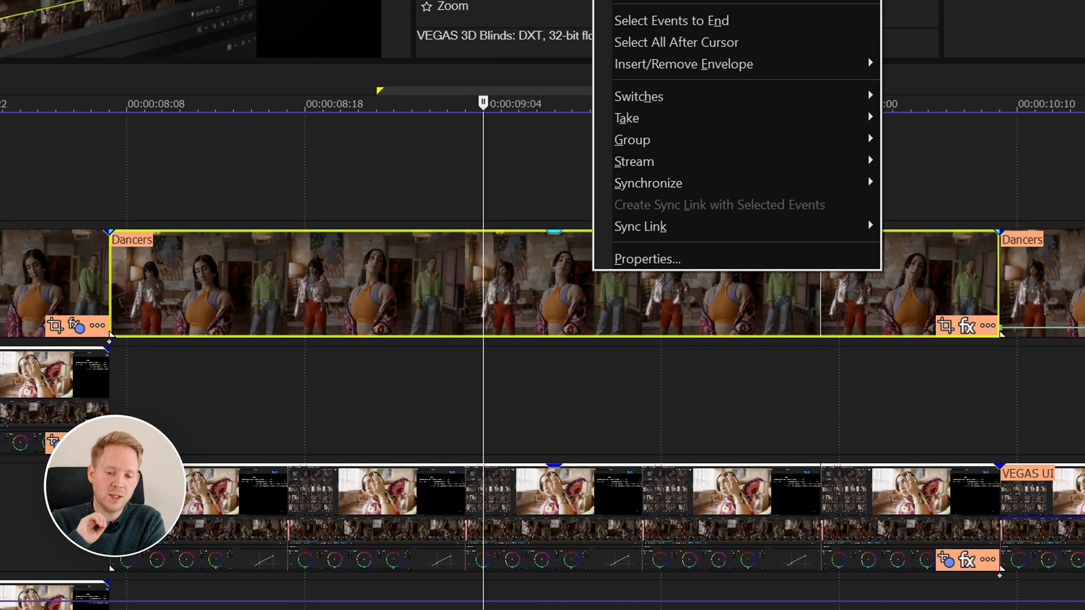
{"action": "key", "text": "Escape"}
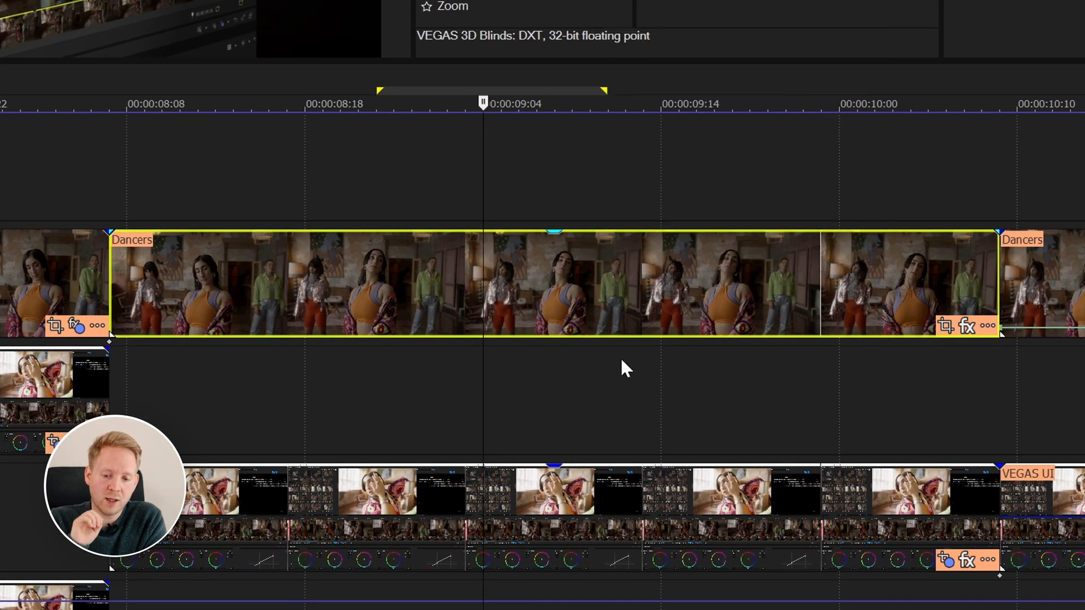
{"action": "key", "text": "ctrl+z"}
{"action": "right_click", "coordinate": [483, 329]}
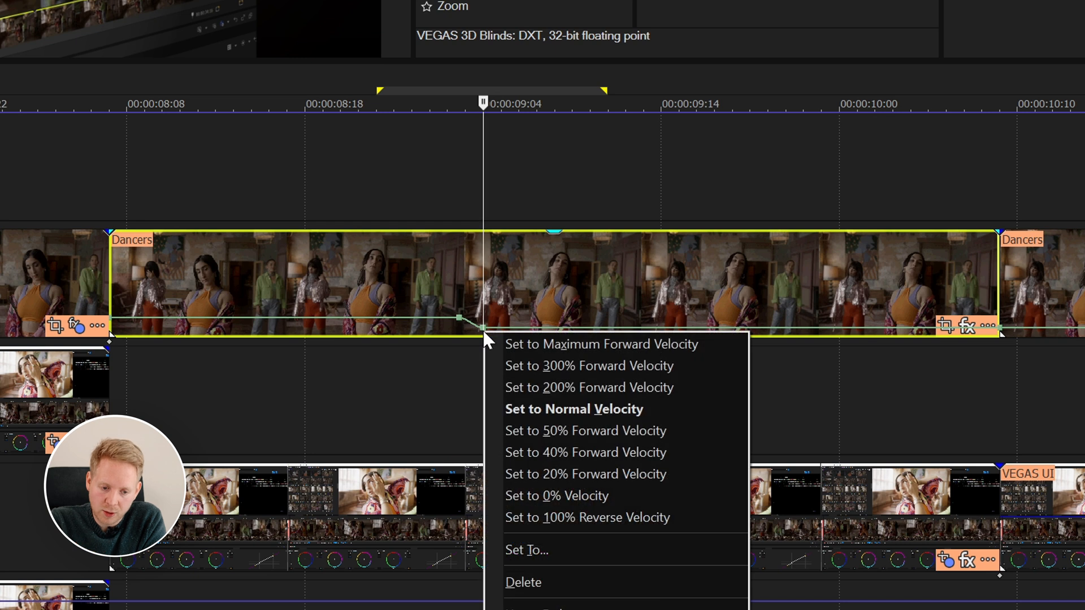
{"action": "left_click", "coordinate": [551, 496]}
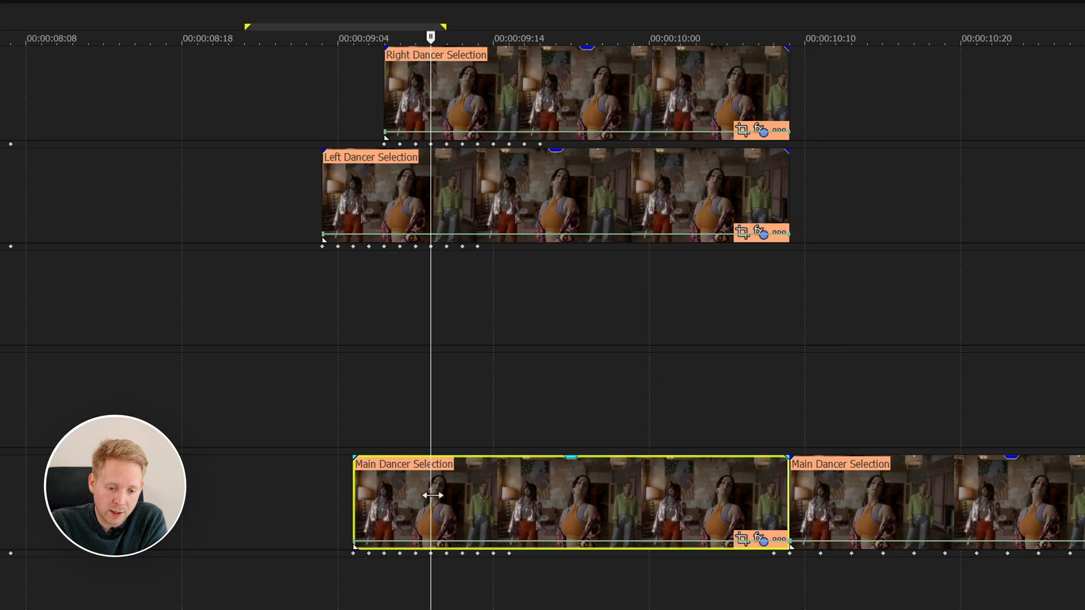
Apply the default AI Smart Mask 2.0 effect to the Main Dancer Selection event and analyze the current frame at High precision.
{"action": "left_click", "coordinate": [430, 207]}
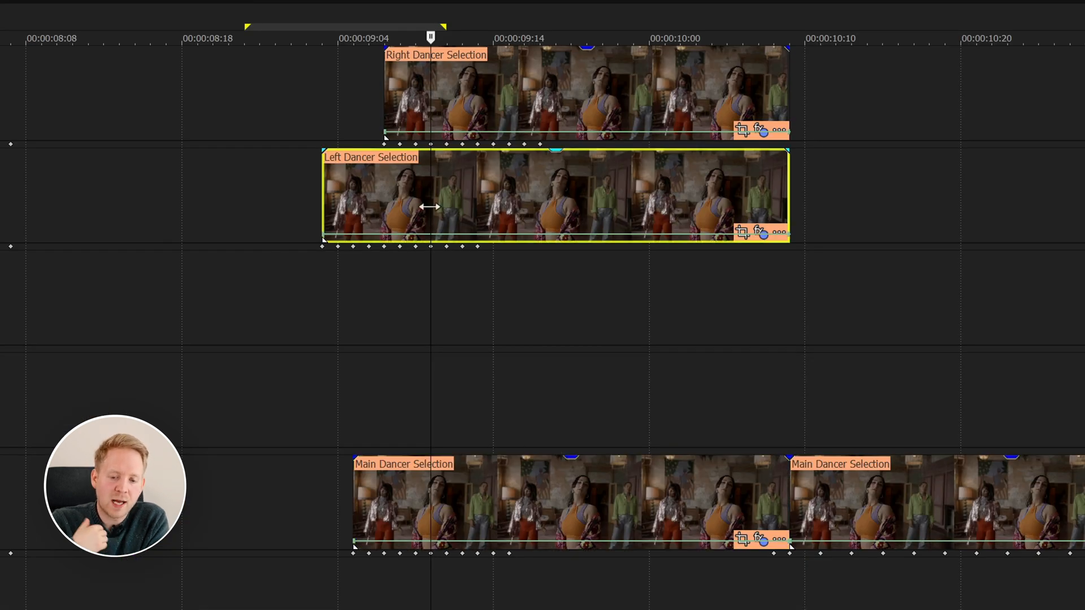
{"action": "left_click", "coordinate": [451, 117]}
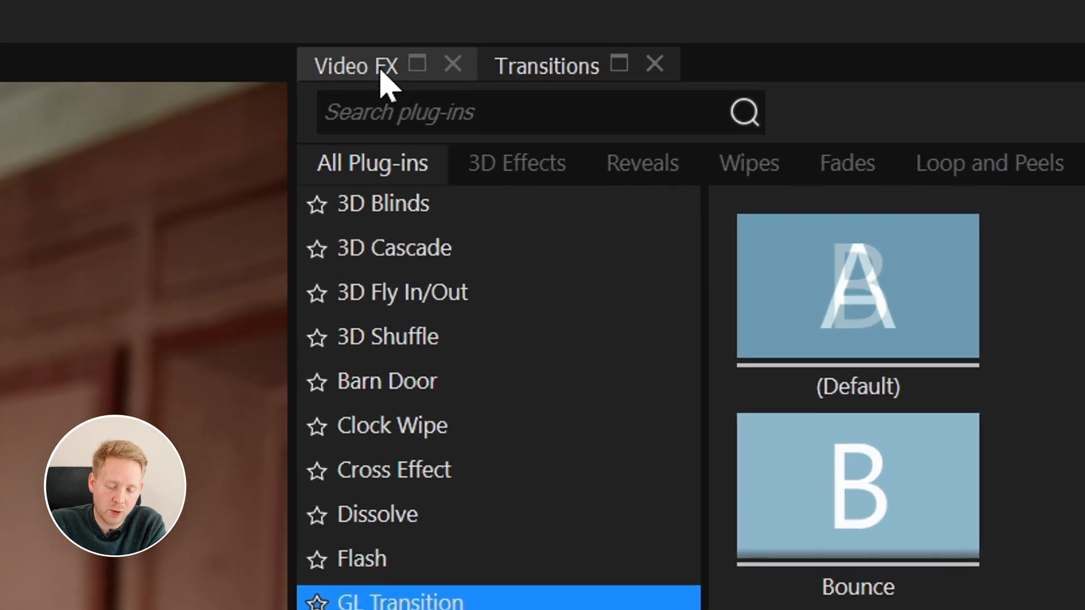
{"action": "left_click", "coordinate": [681, 40]}
{"action": "left_click", "coordinate": [560, 285]}
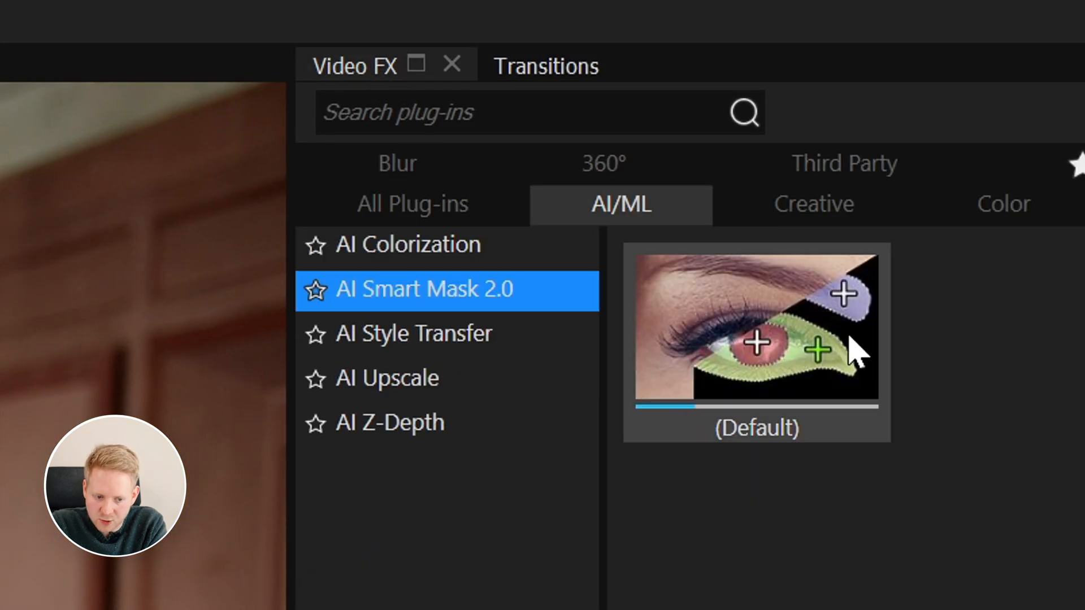
{"action": "left_click_drag", "start_coordinate": [855, 351], "coordinate": [347, 275]}
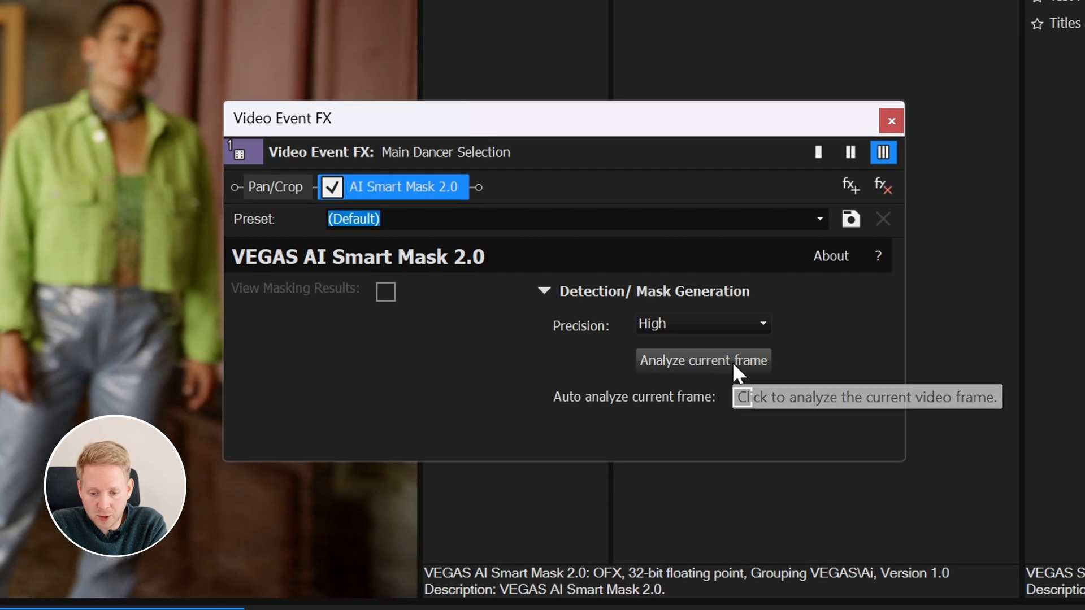
{"action": "left_click", "coordinate": [732, 362]}
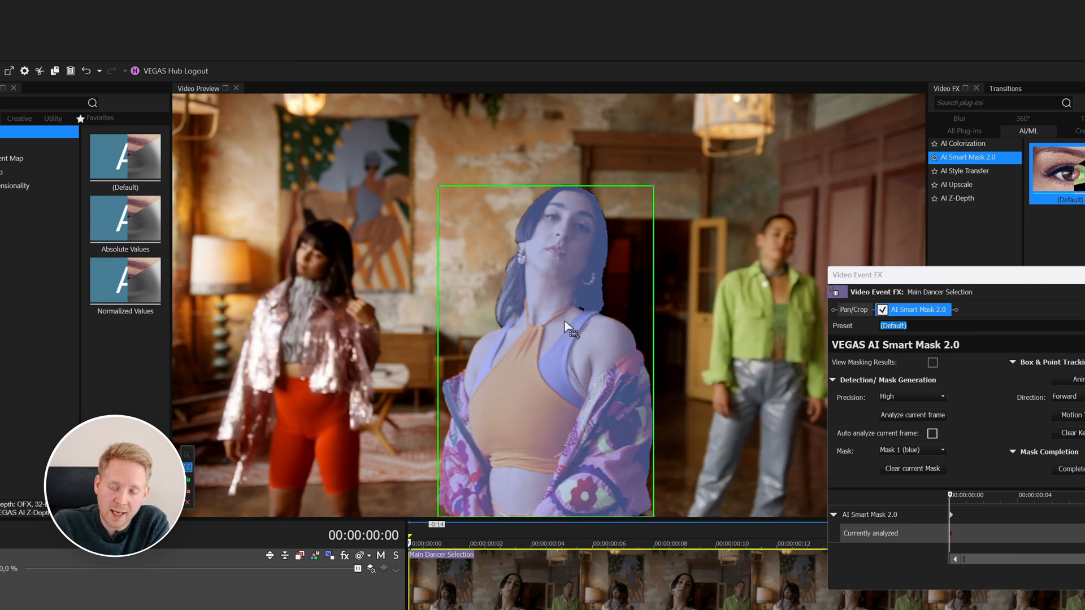
Toggle View Masking Results to check the cutout of the middle dancer against the full frame.
{"action": "left_click", "coordinate": [933, 363]}
{"action": "left_click", "coordinate": [932, 363]}
{"action": "left_click", "coordinate": [933, 362]}
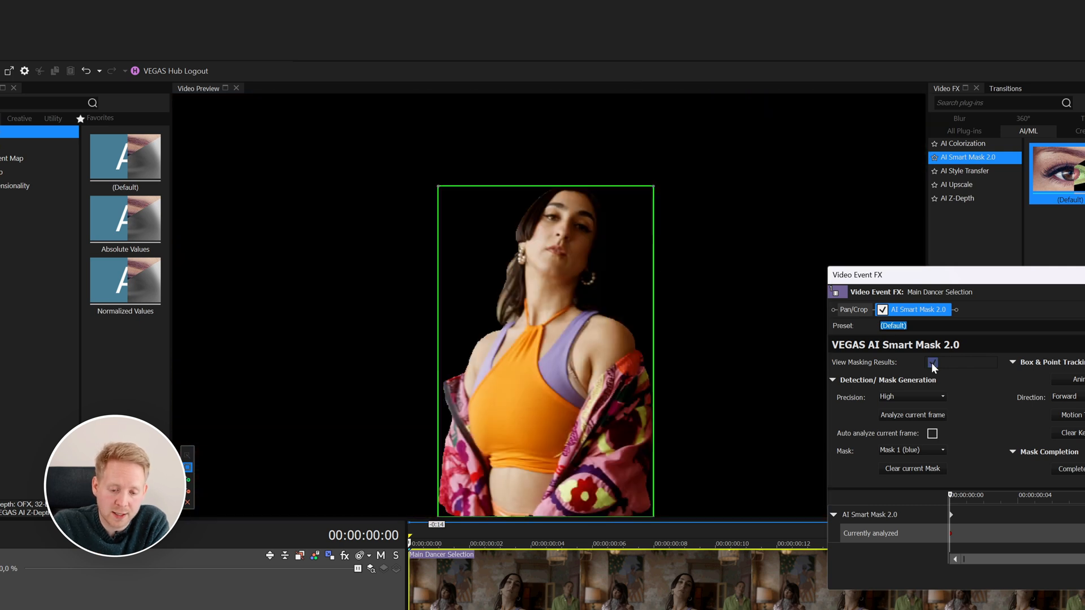
{"action": "left_click", "coordinate": [933, 363]}
Assign Mask 2 (green) to the dancer in the green jacket and Mask 3 (red) to the dancer in the sequined jacket, closing the effect window.
{"action": "left_click", "coordinate": [942, 450]}
{"action": "left_click", "coordinate": [904, 468]}
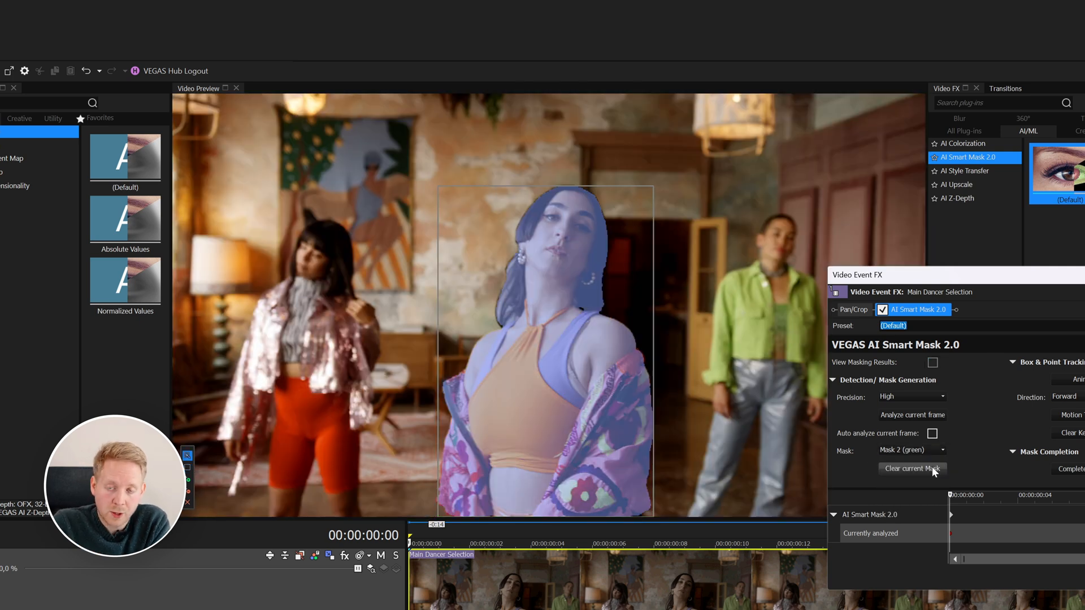
{"action": "left_click", "coordinate": [772, 295]}
{"action": "left_click", "coordinate": [927, 451]}
{"action": "left_click", "coordinate": [905, 479]}
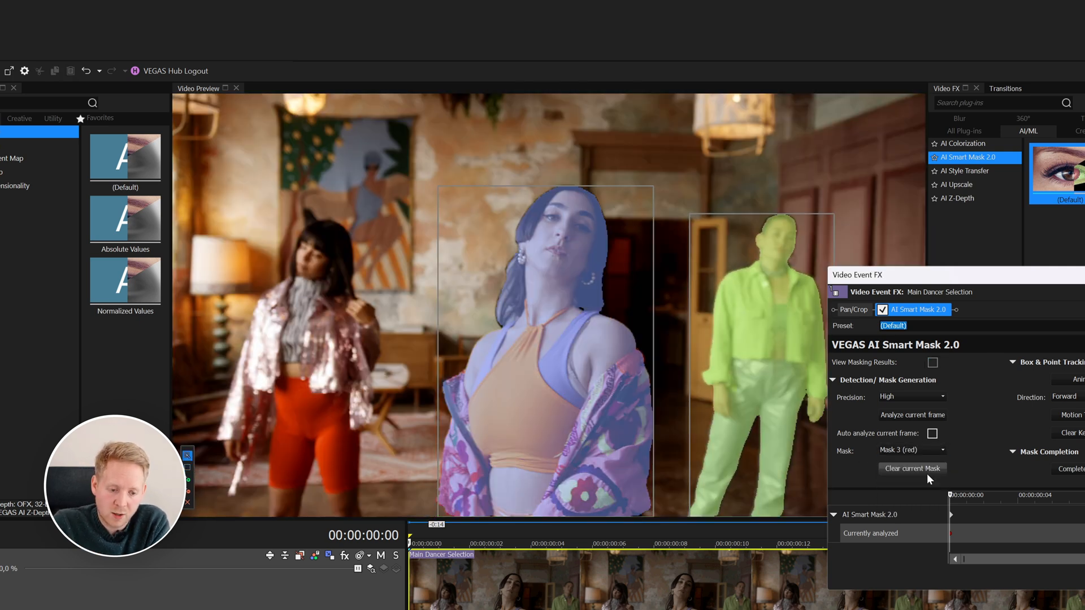
{"action": "left_click", "coordinate": [326, 333]}
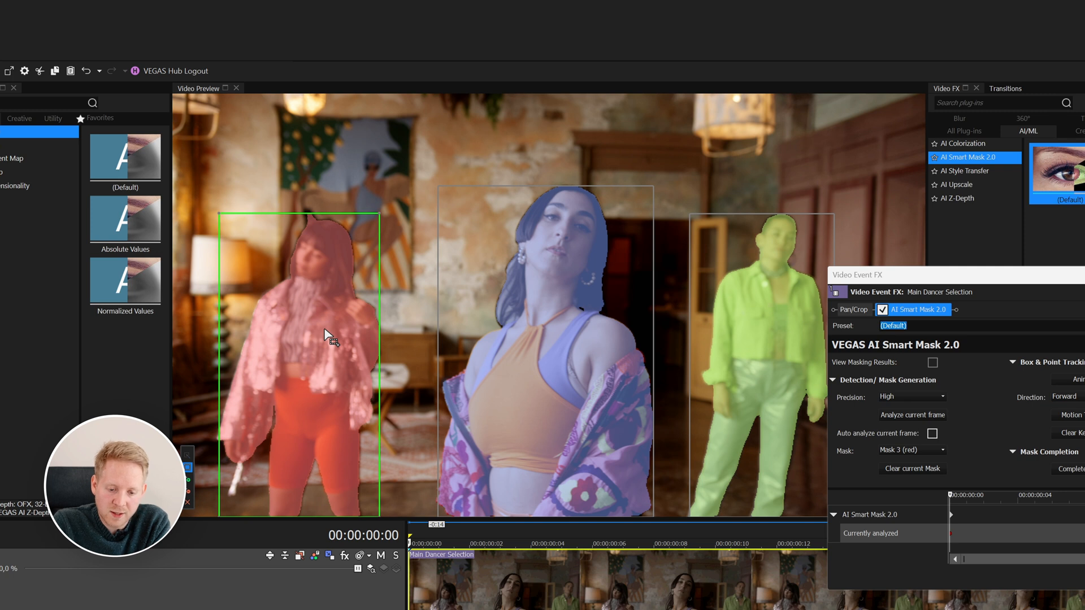
{"action": "left_click", "coordinate": [1084, 276]}
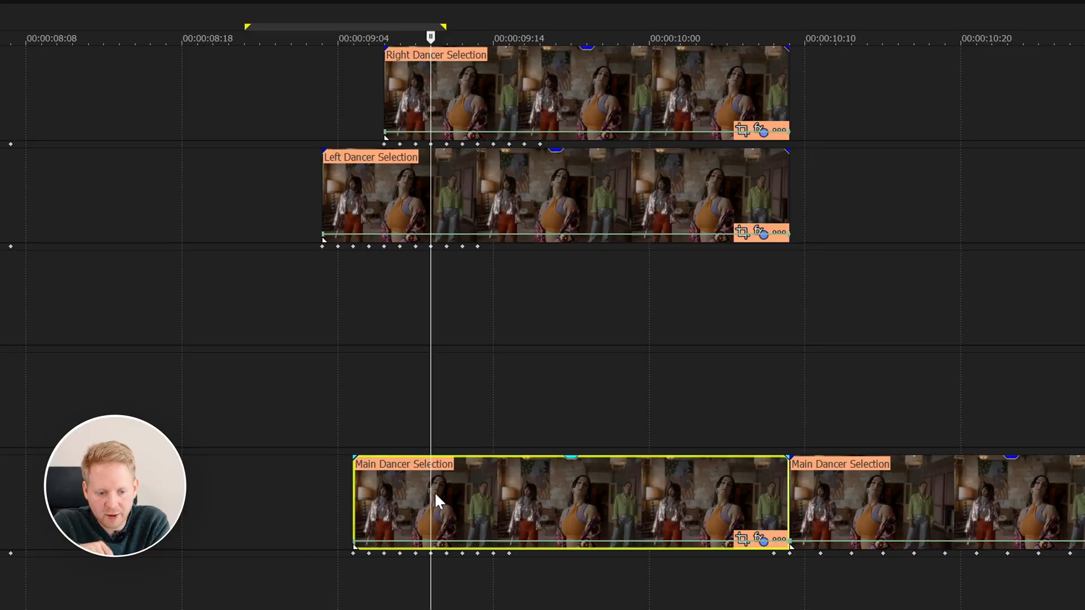
Examine the Left and Right Dancer Selection events and preview the frame following the left dancer's start.
{"action": "left_click", "coordinate": [455, 183]}
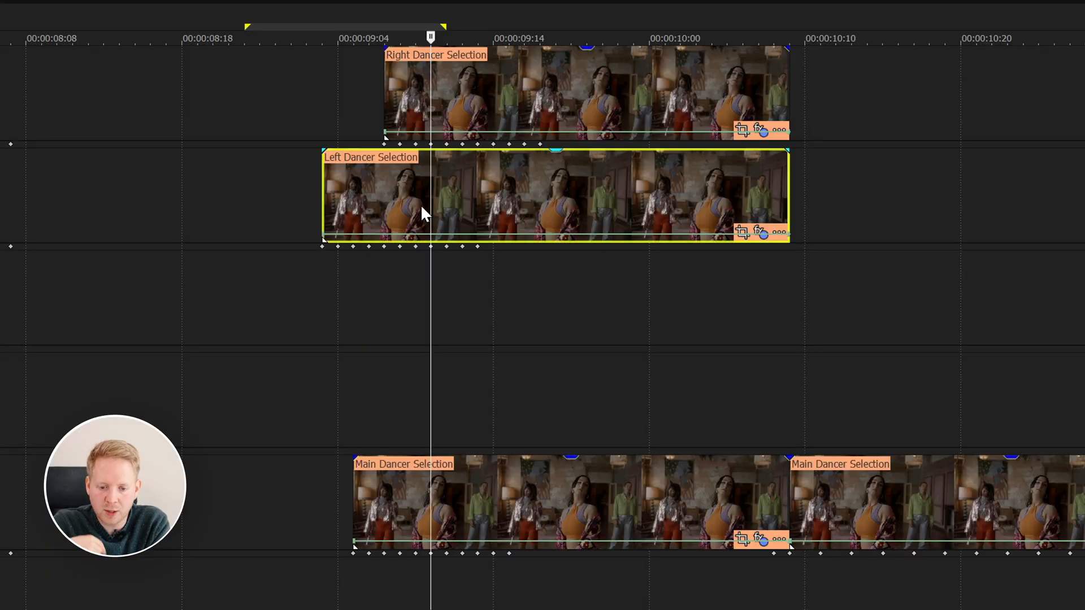
{"action": "left_click", "coordinate": [443, 88]}
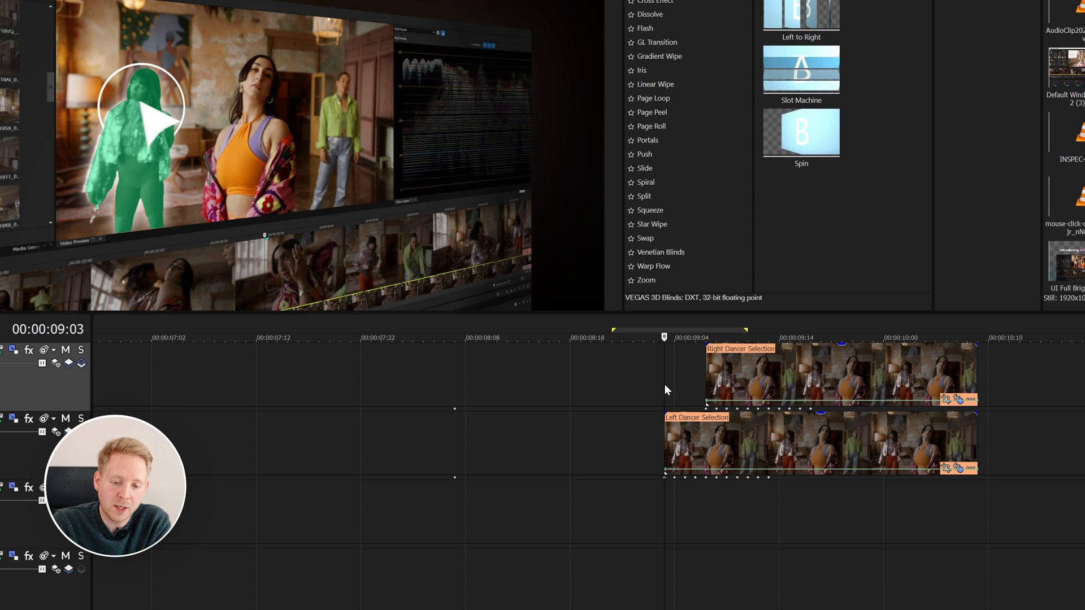
{"action": "key", "text": "Right"}
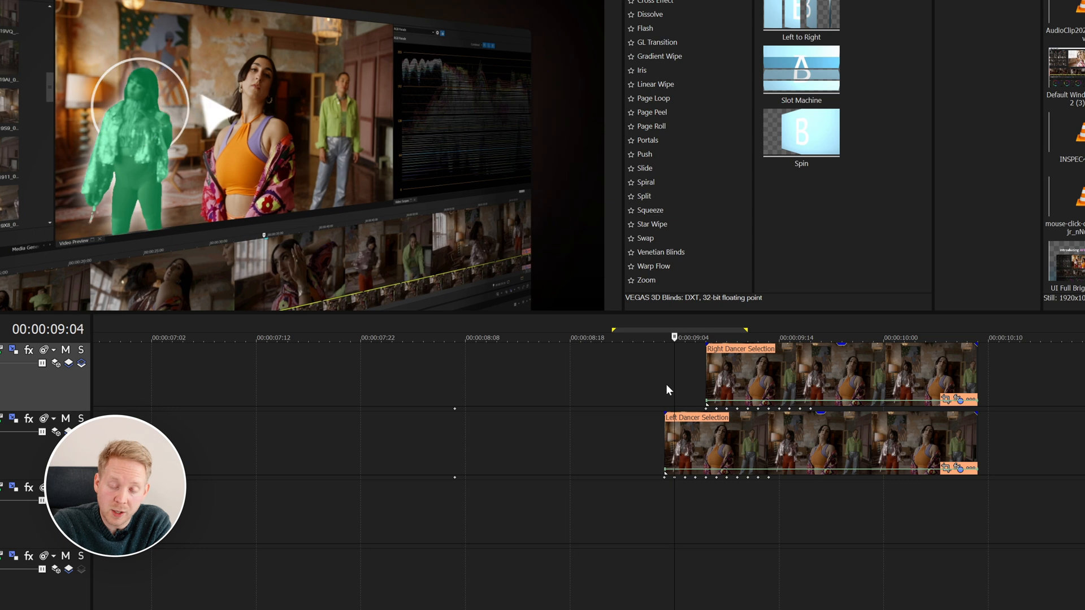
Return to the start of the Left Dancer Selection event and scrub across the Left Dancer track's motion keyframes.
{"action": "left_click_drag", "start_coordinate": [684, 388], "coordinate": [664, 419]}
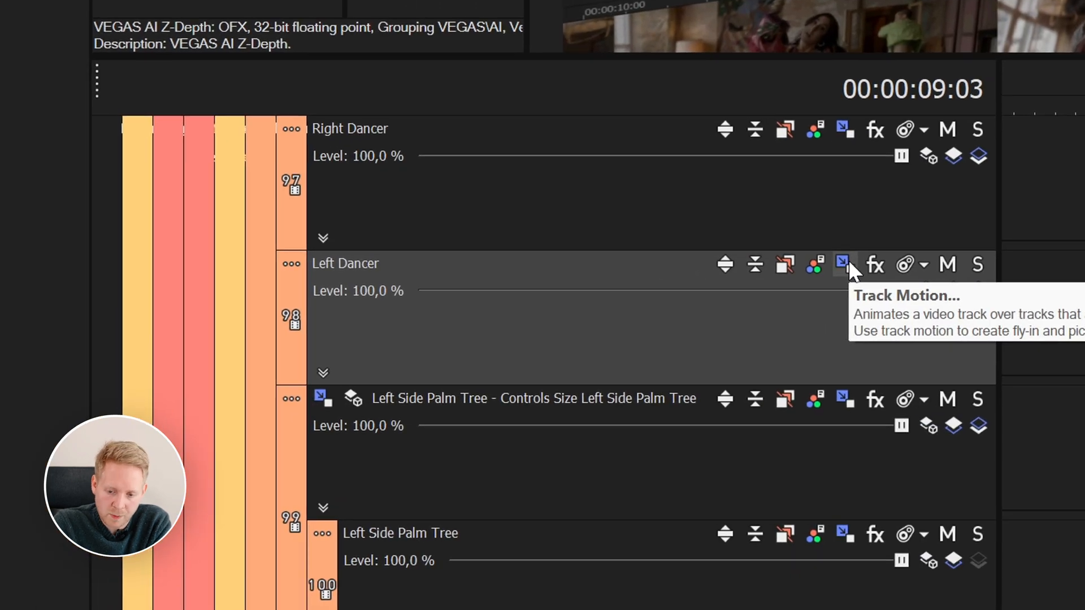
{"action": "left_click", "coordinate": [848, 262]}
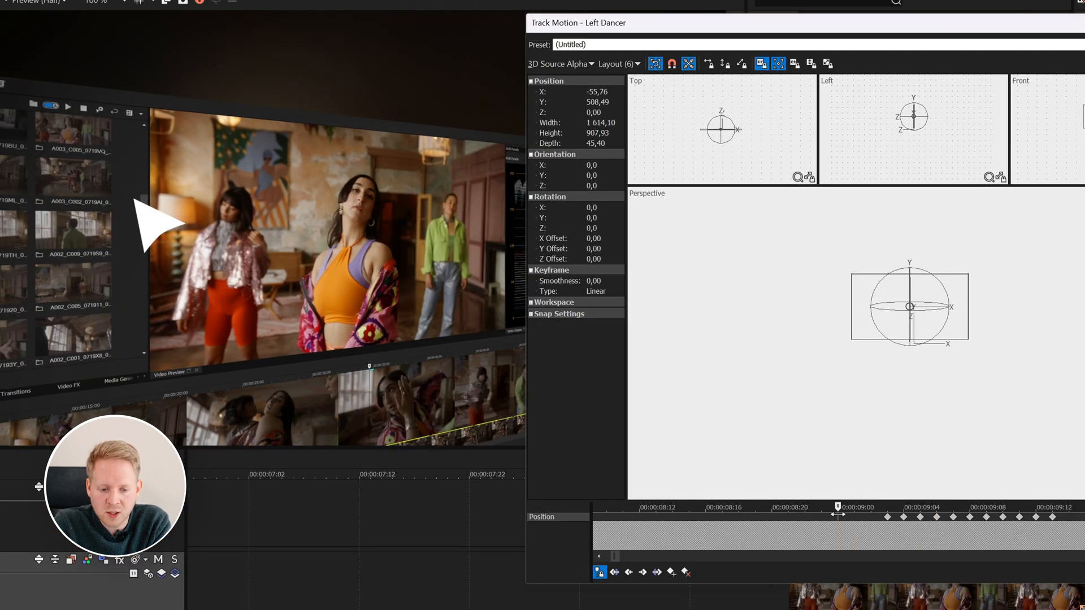
{"action": "left_click_drag", "start_coordinate": [953, 516], "coordinate": [988, 516]}
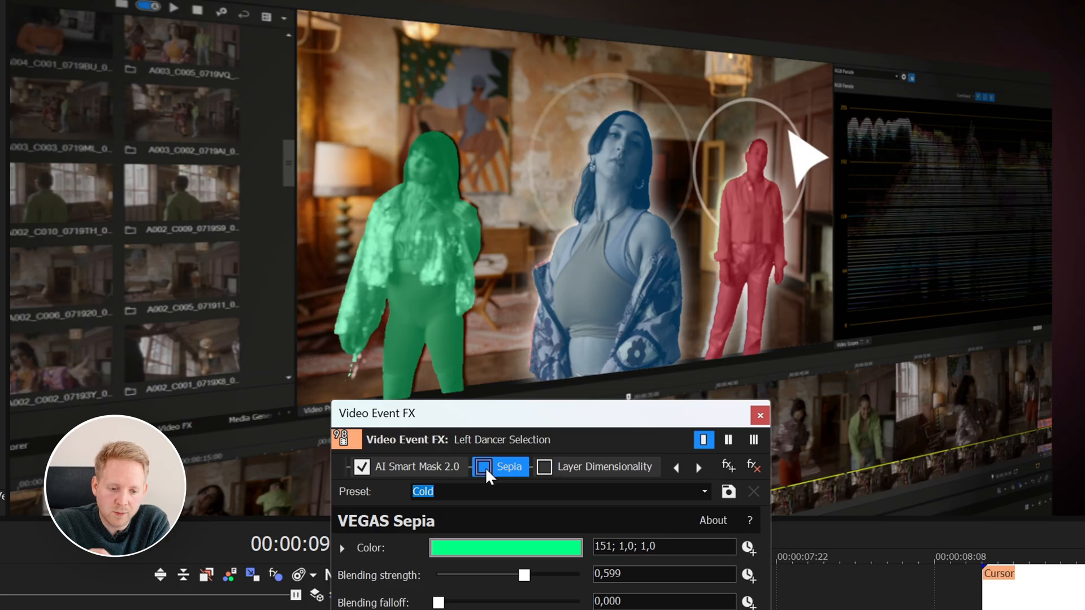
Toggle the Sepia effect on the Left Dancer Selection event to compare the dancer with and without the green tint.
{"action": "left_click", "coordinate": [485, 467]}
{"action": "left_click", "coordinate": [485, 466]}
{"action": "left_click", "coordinate": [485, 467]}
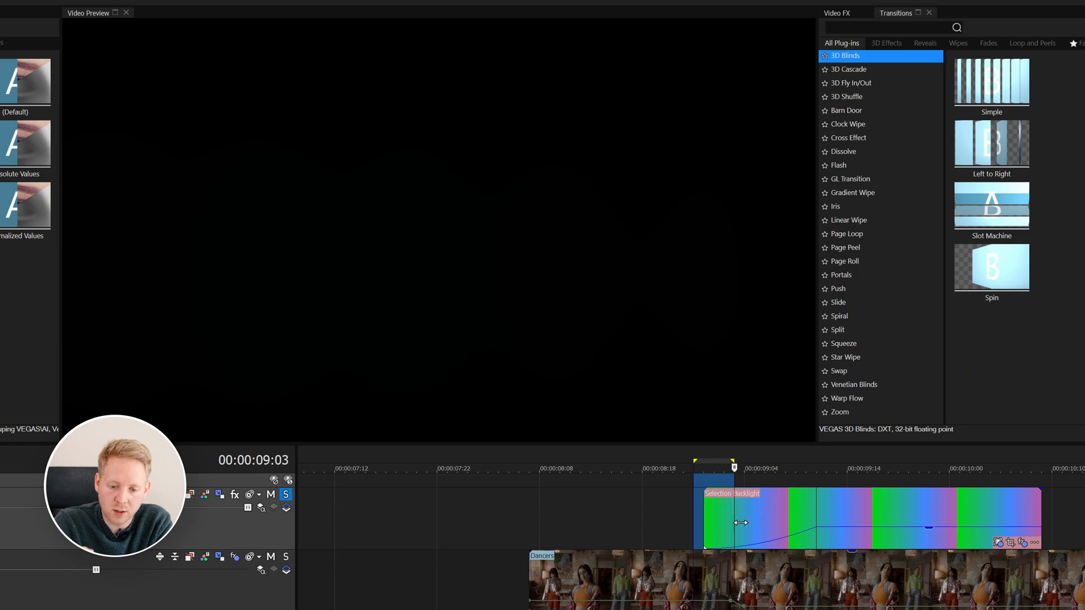
Scrub through the Selection Backlight event to examine how the glow behind the dancers fades in.
{"action": "left_click_drag", "start_coordinate": [741, 523], "coordinate": [717, 529]}
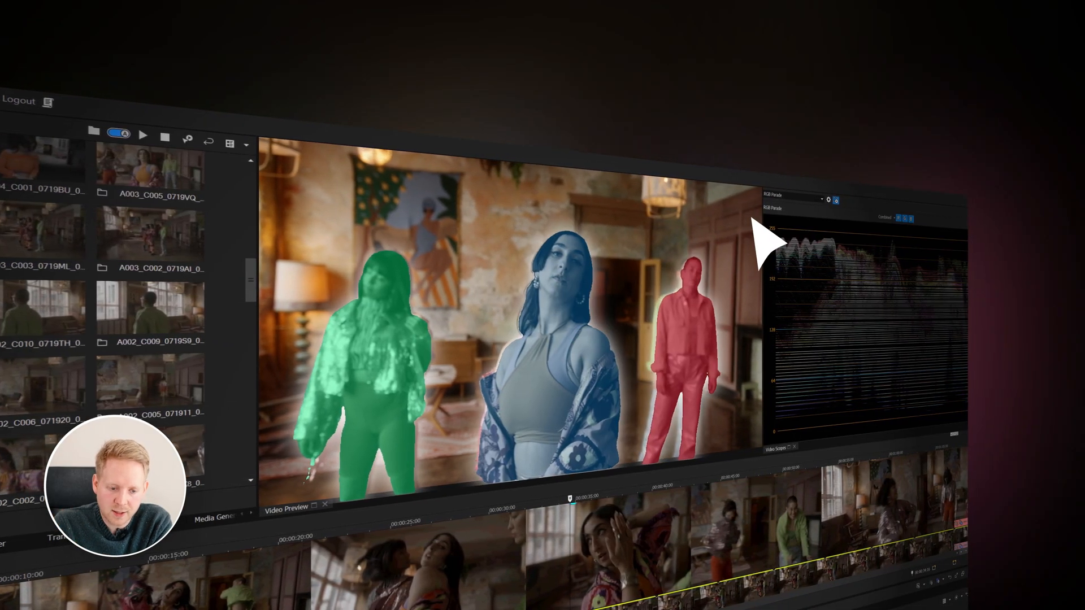
{"action": "left_click_drag", "start_coordinate": [398, 492], "coordinate": [665, 517]}
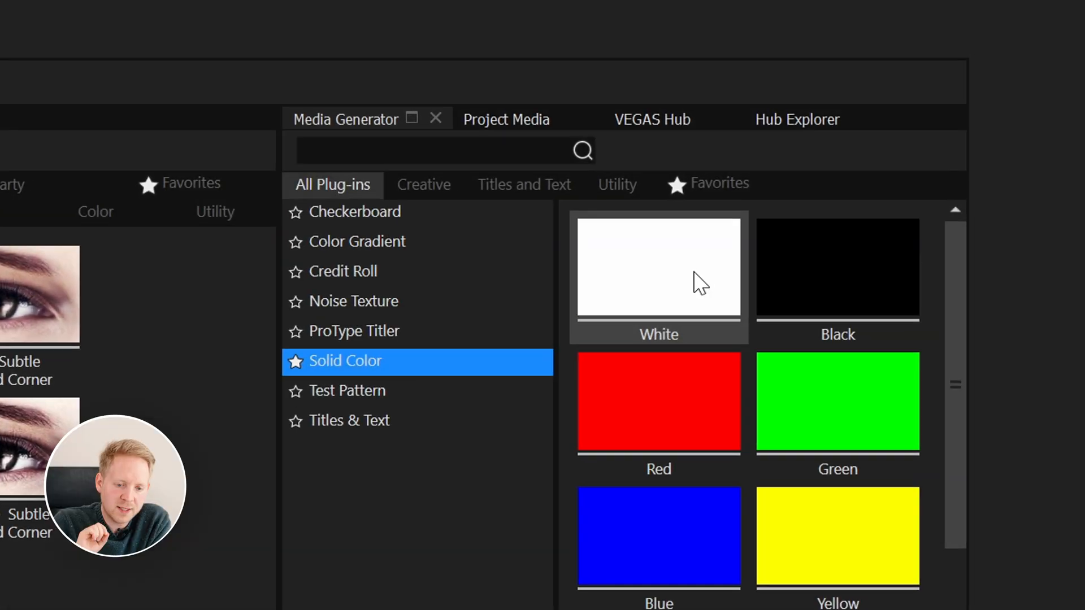
Add a white Solid Color event at the start of the timeline with a frame size of 1080 x 1080.
{"action": "left_click_drag", "start_coordinate": [988, 85], "coordinate": [308, 360]}
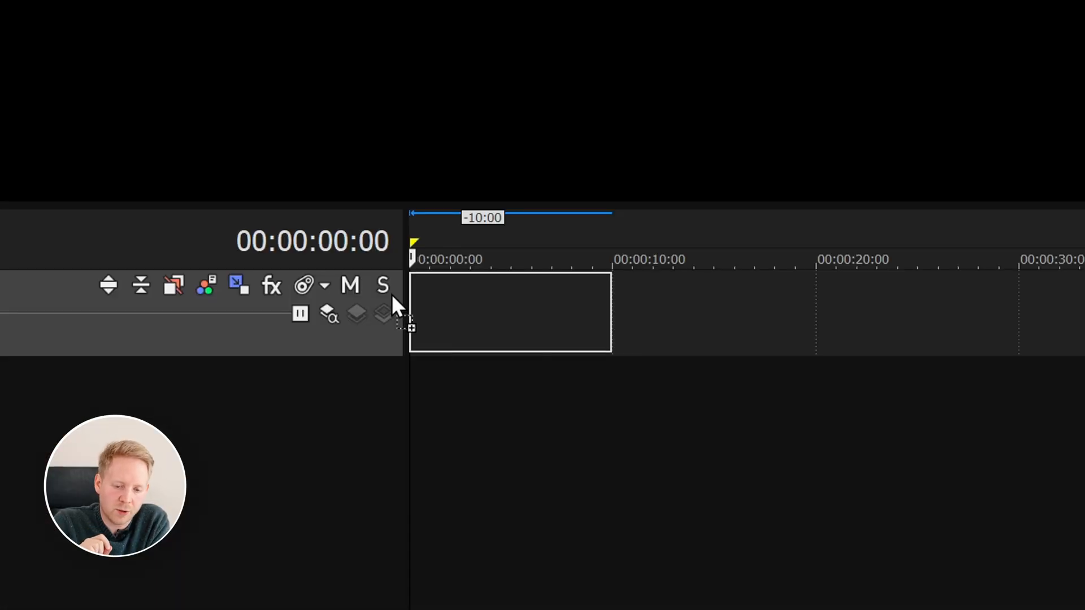
{"action": "left_click_drag", "start_coordinate": [392, 297], "coordinate": [396, 305]}
{"action": "type", "text": "1080"}
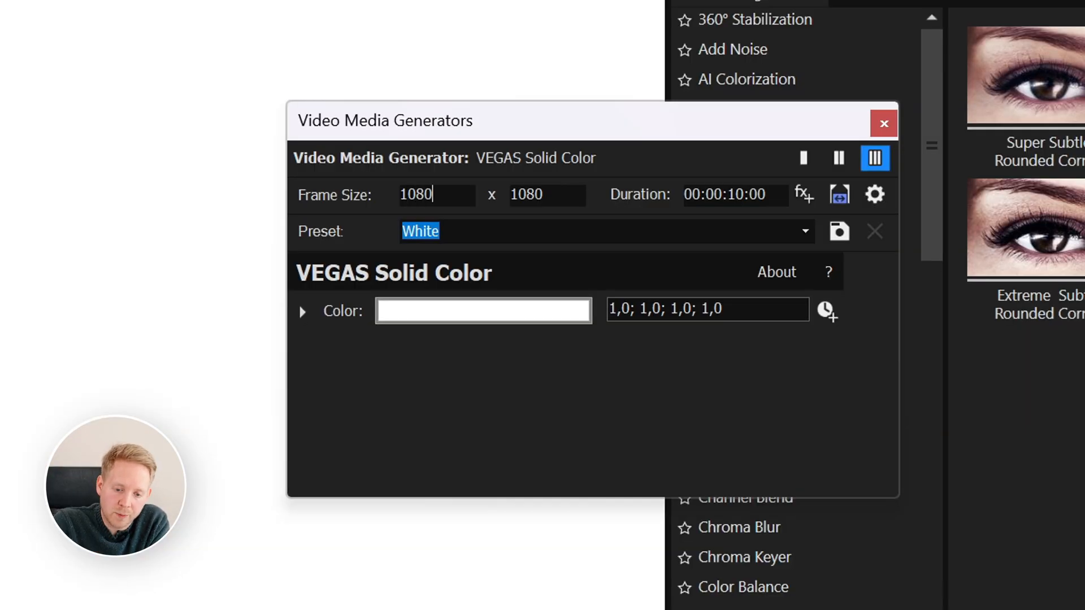
{"action": "key", "text": "Return"}
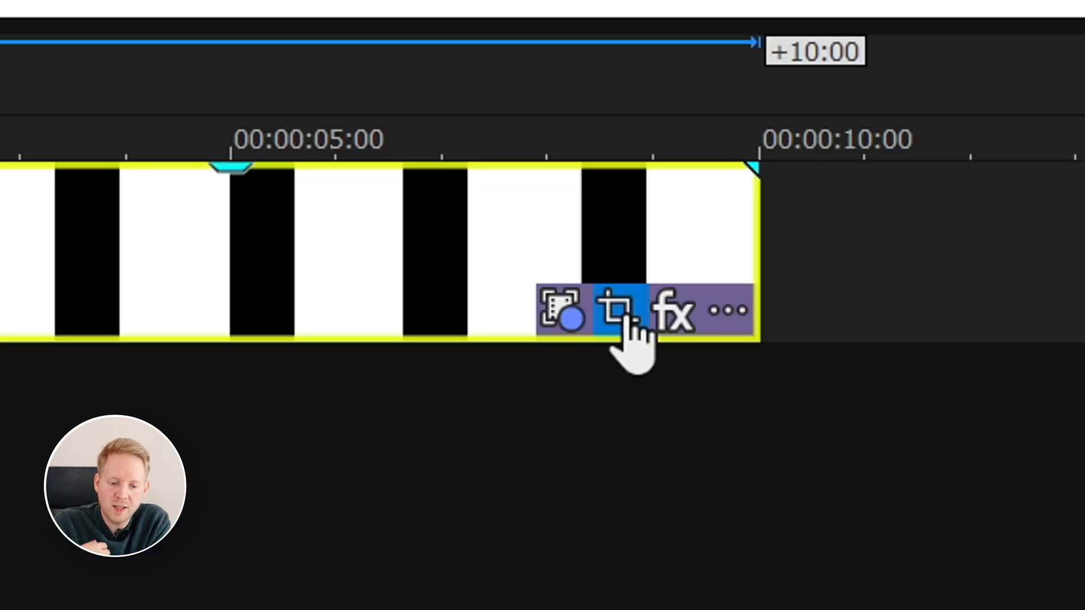
Open Event Pan/Crop for the white solid, draw an ellipse mask filling the frame and centre it at X 540, Y 540.
{"action": "left_click", "coordinate": [625, 339]}
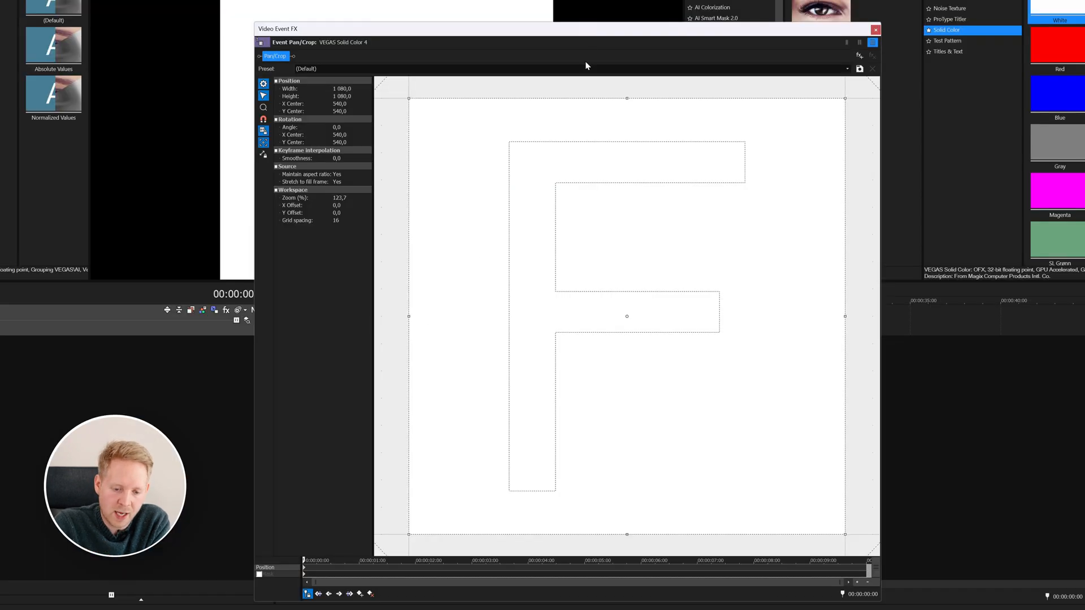
{"action": "left_click", "coordinate": [402, 344]}
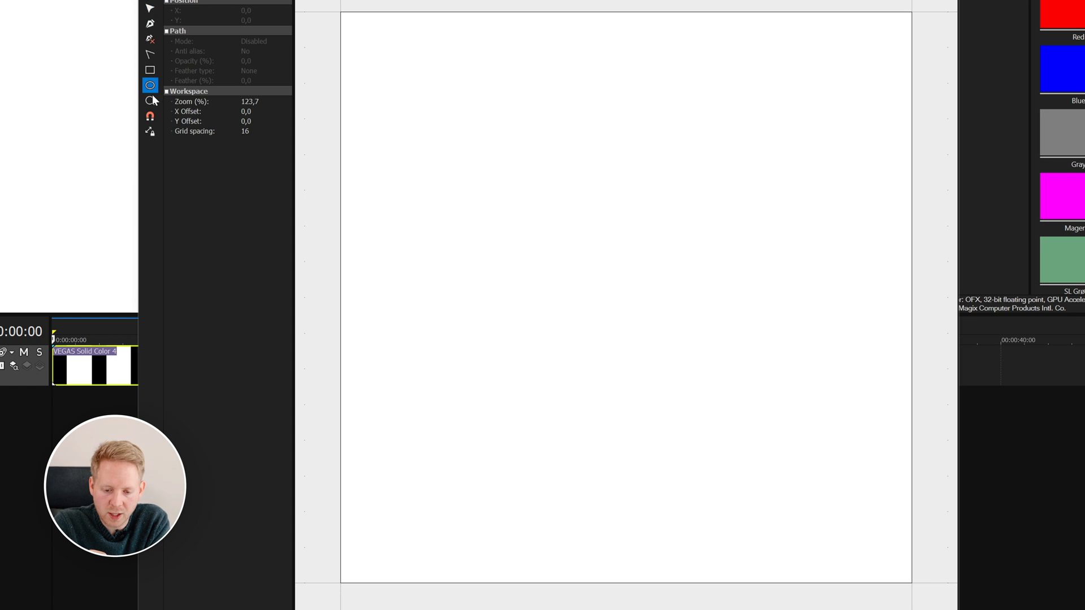
{"action": "left_click_drag", "start_coordinate": [343, 15], "coordinate": [917, 574]}
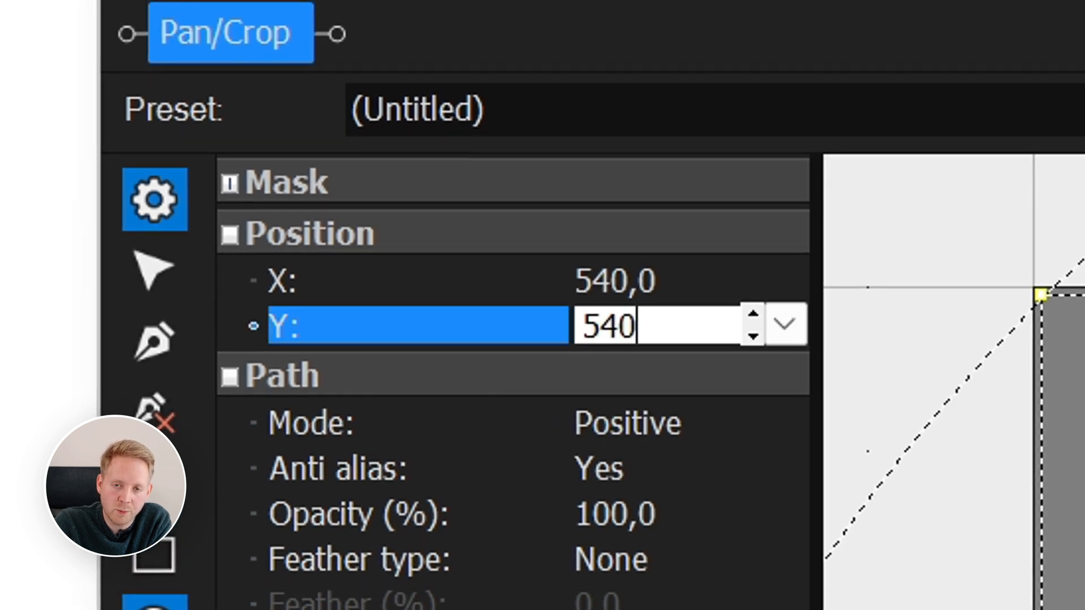
{"action": "key", "text": "Return"}
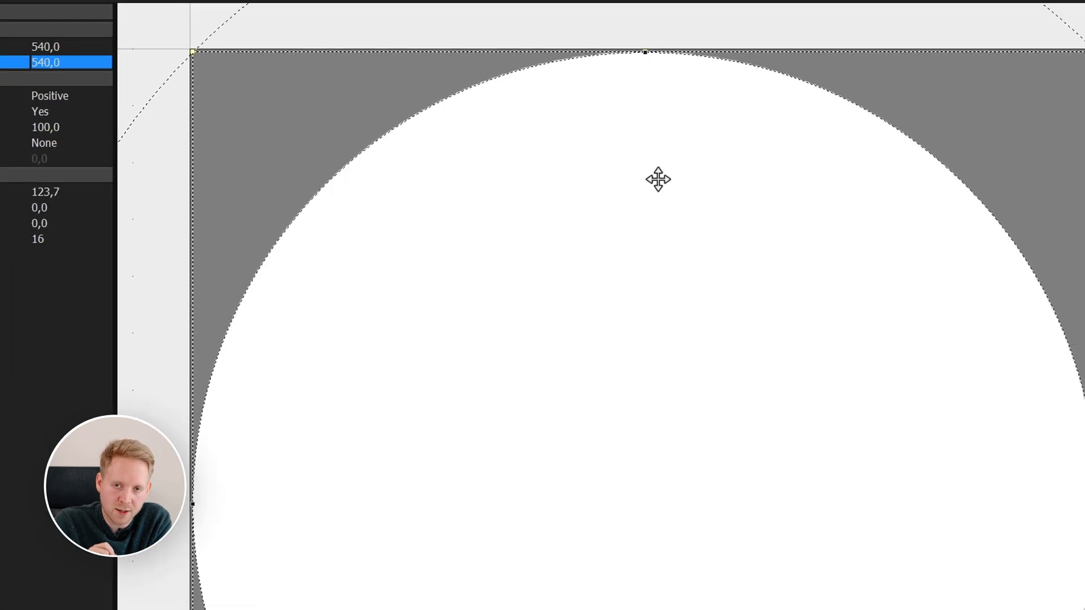
Duplicate the ellipse mask on the white solid and centre the copy at X 540, Y 540.
{"action": "right_click", "coordinate": [584, 163]}
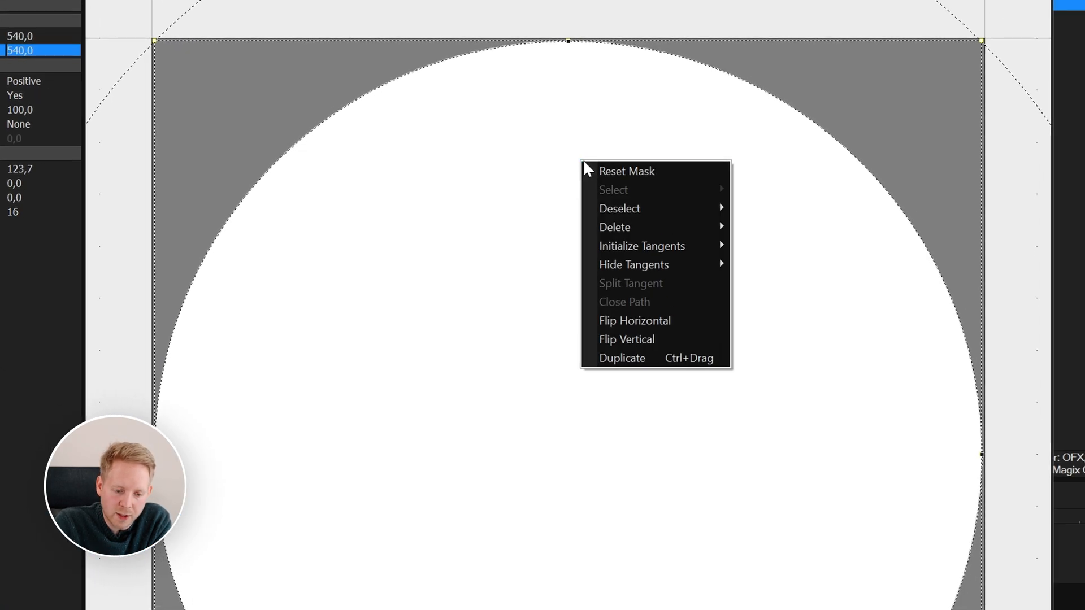
{"action": "left_click", "coordinate": [667, 359]}
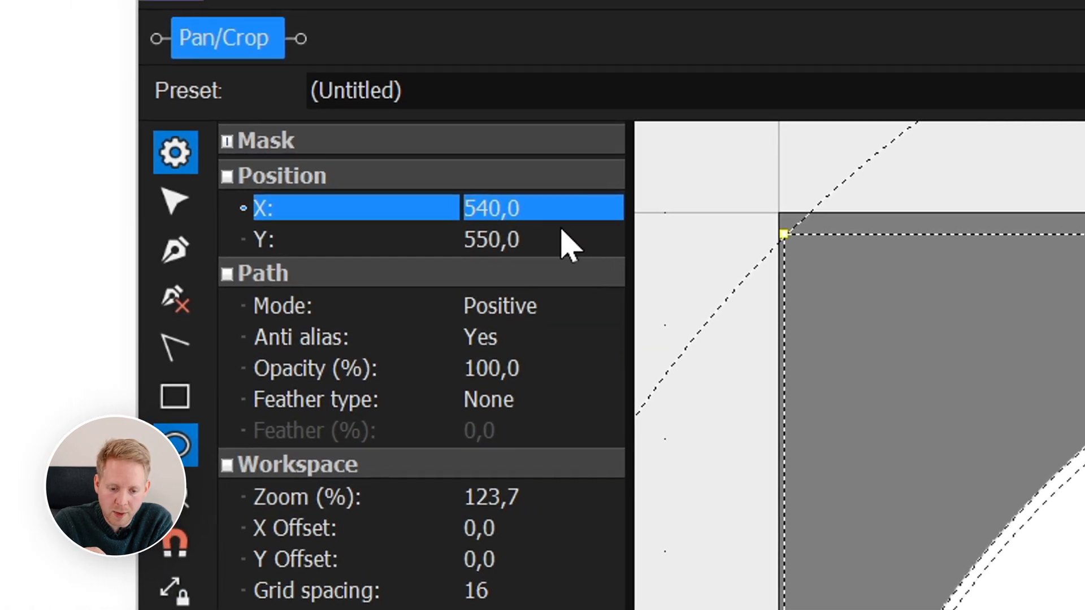
{"action": "left_click", "coordinate": [443, 206]}
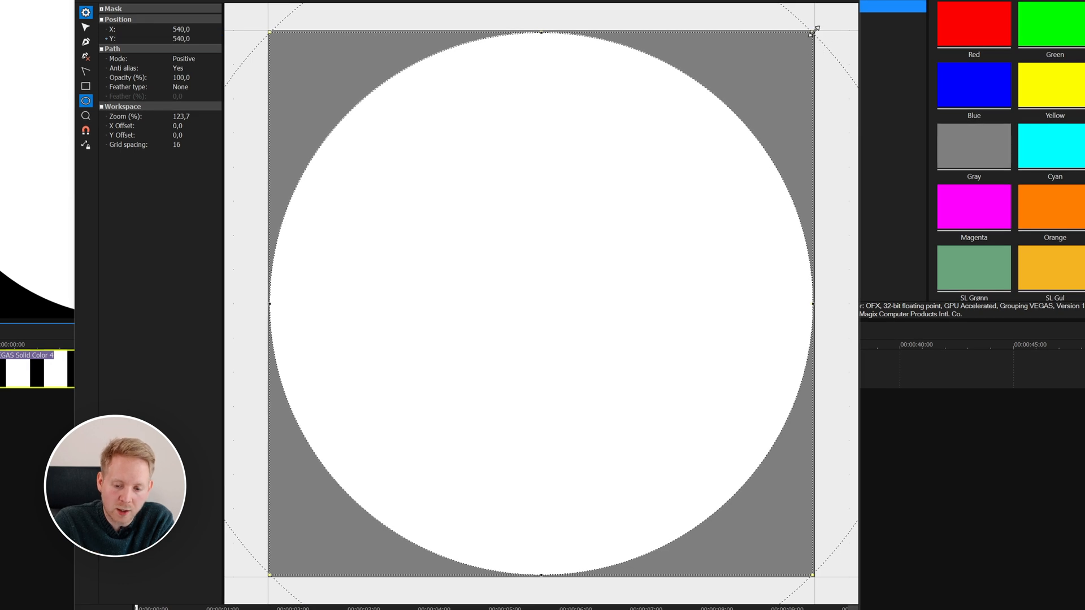
Scale the duplicated ellipse mask slightly inward and change its path mode to cut out the interior, leaving a thin white ring.
{"action": "left_click_drag", "start_coordinate": [804, 44], "coordinate": [803, 45]}
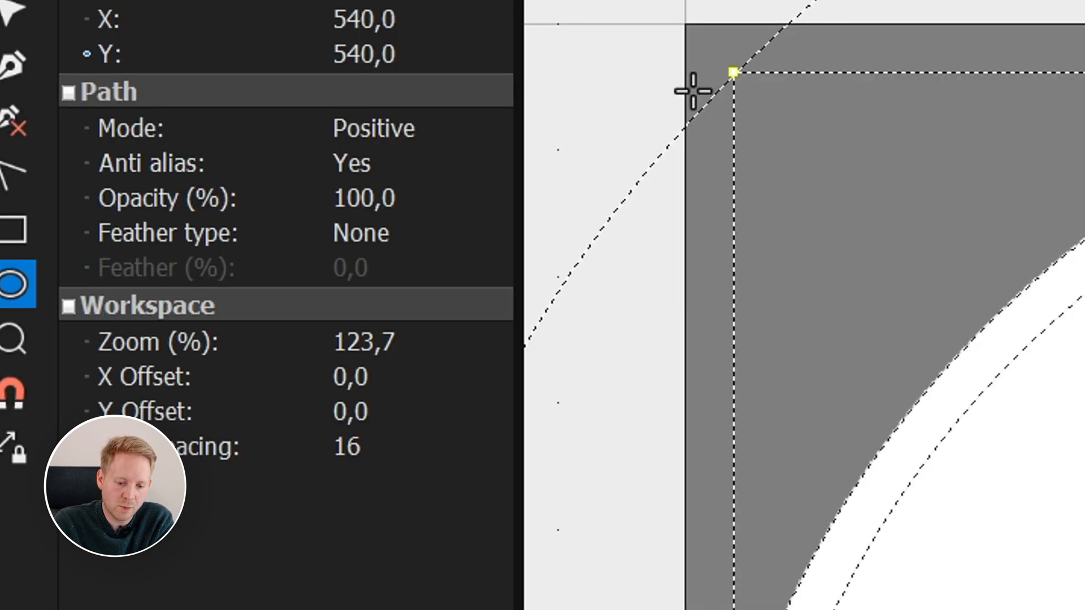
{"action": "left_click", "coordinate": [439, 142]}
{"action": "left_click", "coordinate": [432, 187]}
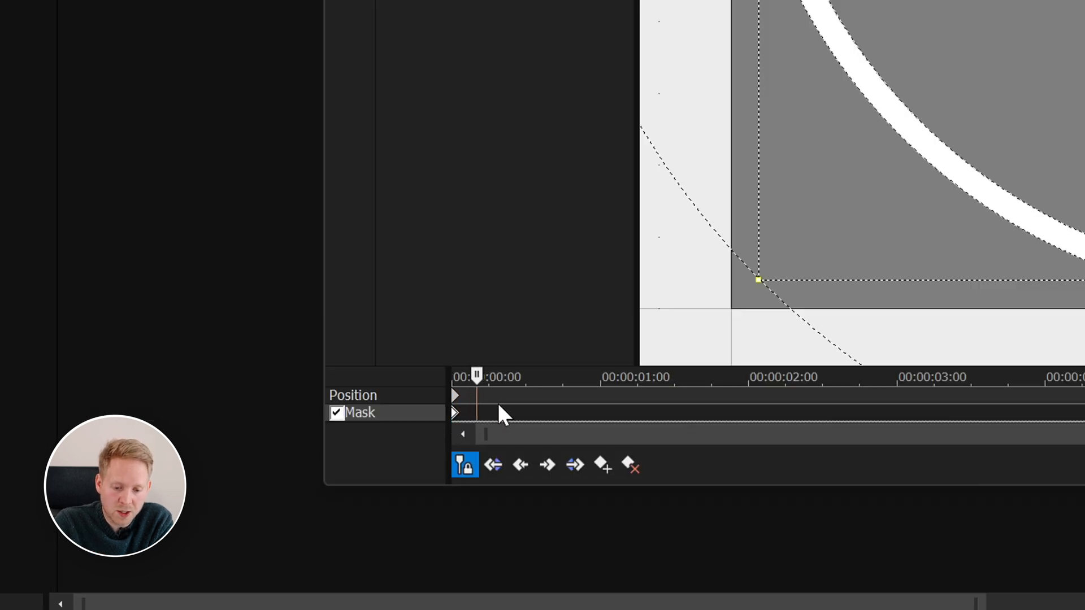
Add a mask keyframe about four frames in for the full-size ring, and shrink both ellipses toward the centre at the first frame.
{"action": "scroll", "coordinate": [501, 404], "scroll_direction": "up", "scroll_amount": 5}
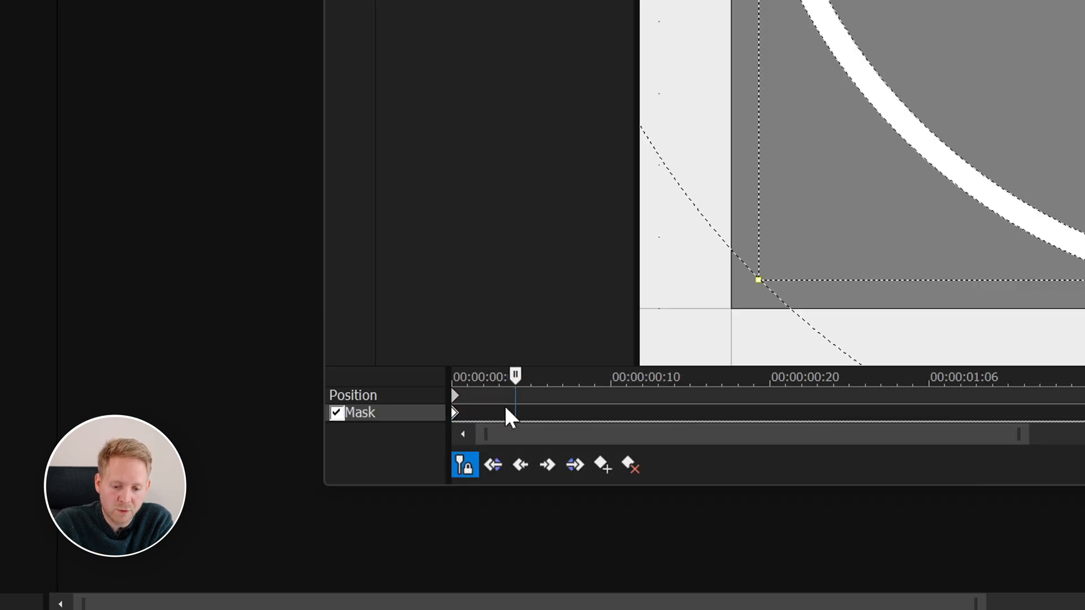
{"action": "left_click", "coordinate": [602, 464]}
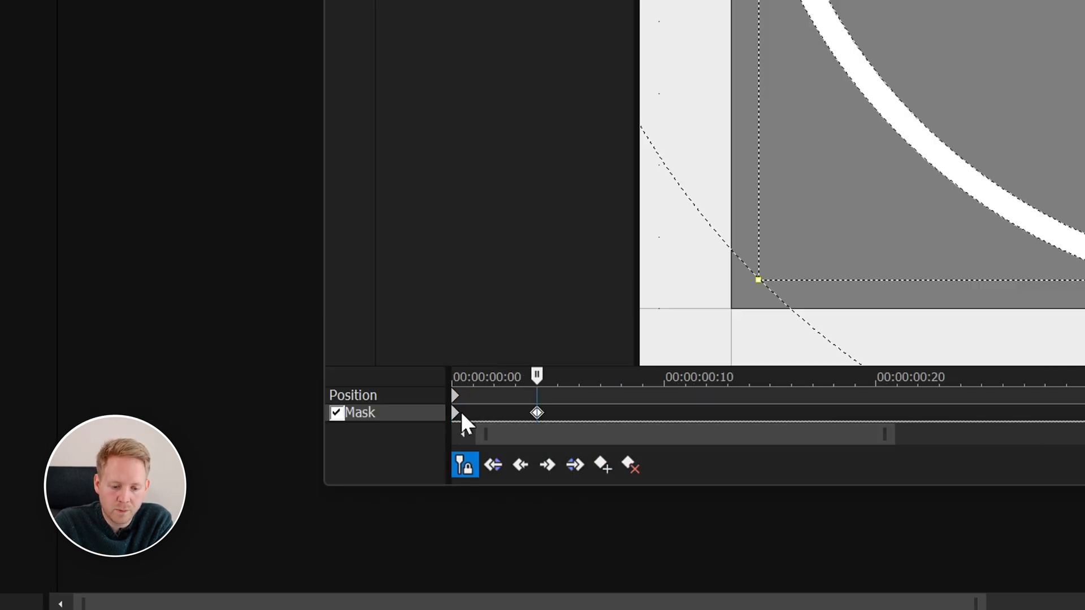
{"action": "left_click", "coordinate": [452, 380]}
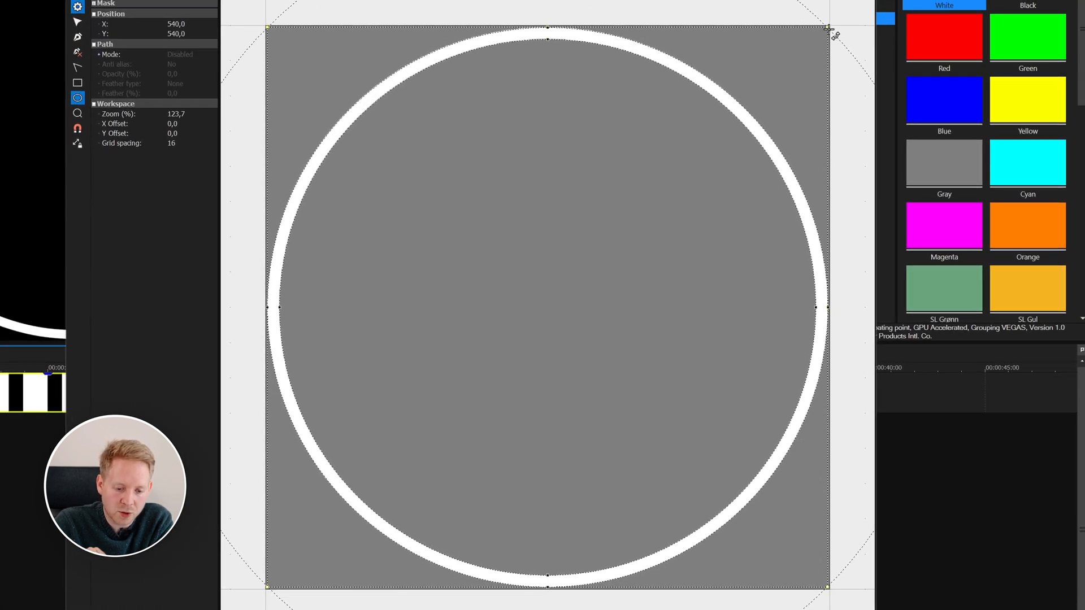
{"action": "left_click_drag", "start_coordinate": [829, 27], "coordinate": [628, 263]}
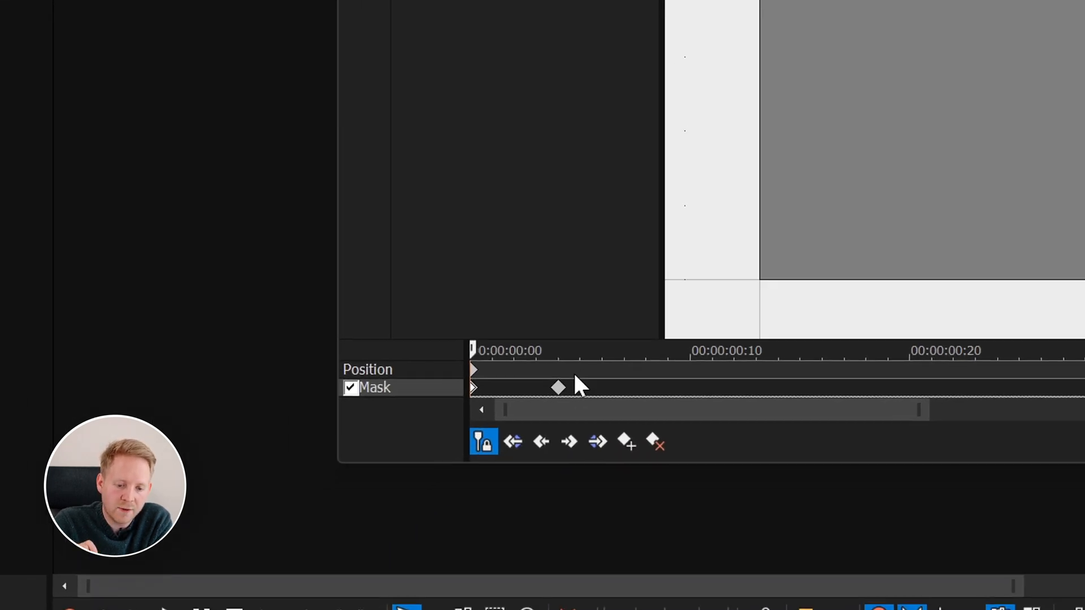
Move the full-size ring keyframe to about frame 25 and insert intermediate mask keyframes every two frames from the start.
{"action": "left_click", "coordinate": [563, 386]}
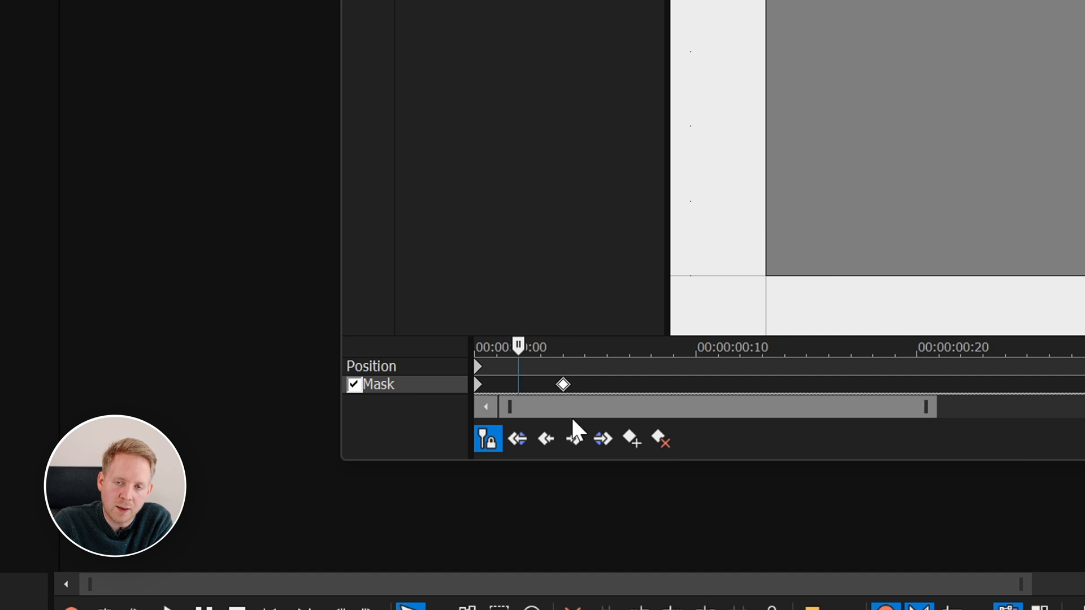
{"action": "key", "text": "ctrl+v"}
{"action": "key", "text": "Insert"}
{"action": "left_click_drag", "start_coordinate": [586, 388], "coordinate": [1027, 390]}
{"action": "key", "text": "Insert"}
{"action": "key", "text": "Insert"}
{"action": "key", "text": "Insert"}
{"action": "key", "text": "Insert"}
{"action": "key", "text": "Insert"}
{"action": "key", "text": "Insert"}
{"action": "key", "text": "Insert"}
{"action": "key", "text": "Insert"}
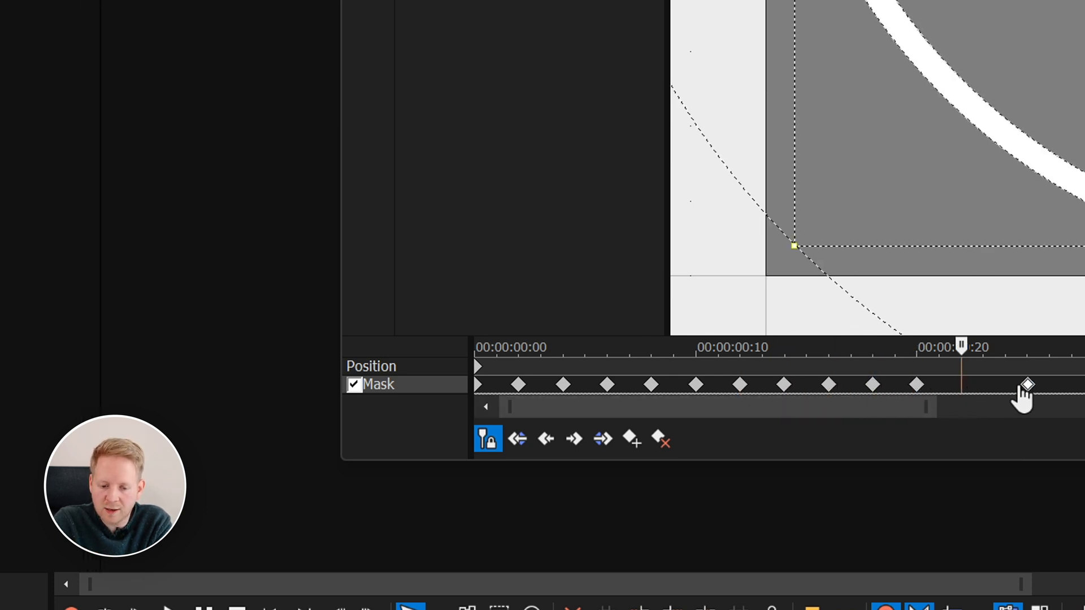
Trim the white solid event to end at 00:00:01:09, give it a 00:00:01:01 fade-out and open its transition options.
{"action": "key", "text": "space"}
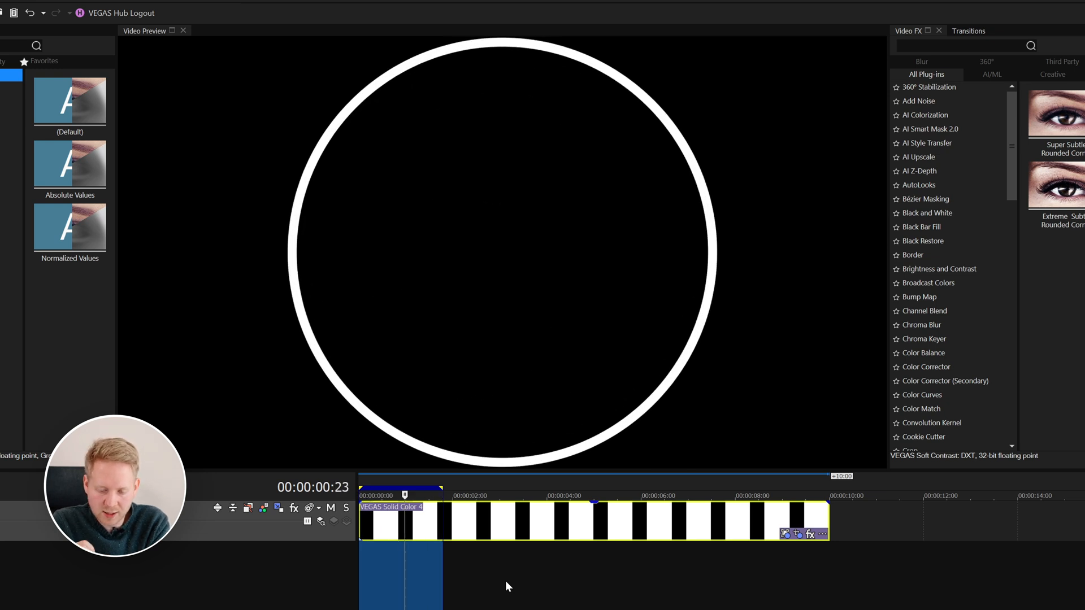
{"action": "left_click_drag", "start_coordinate": [444, 503], "coordinate": [393, 513]}
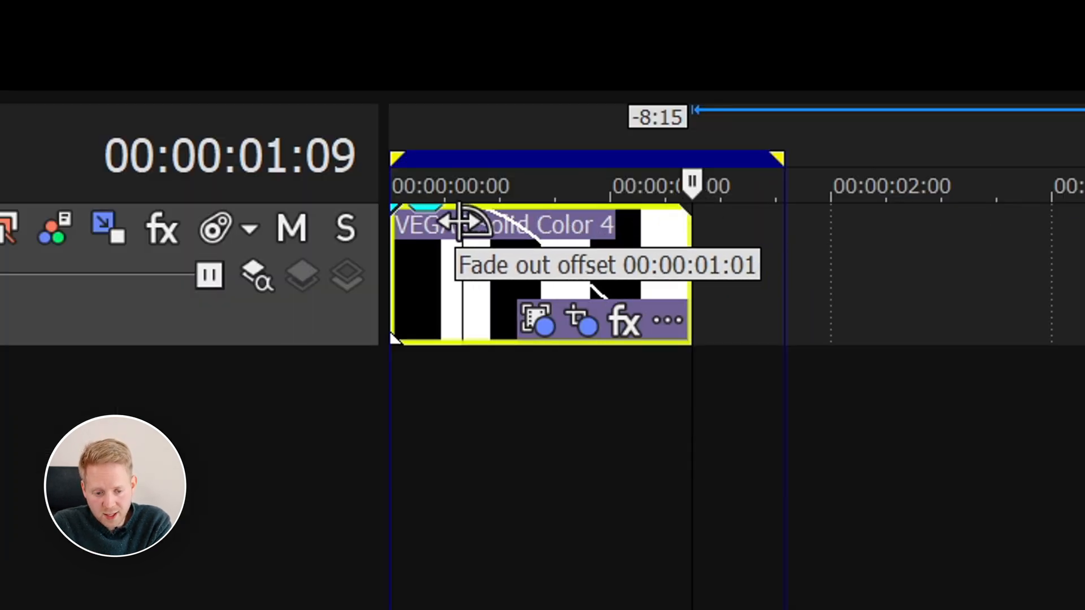
{"action": "right_click", "coordinate": [531, 257]}
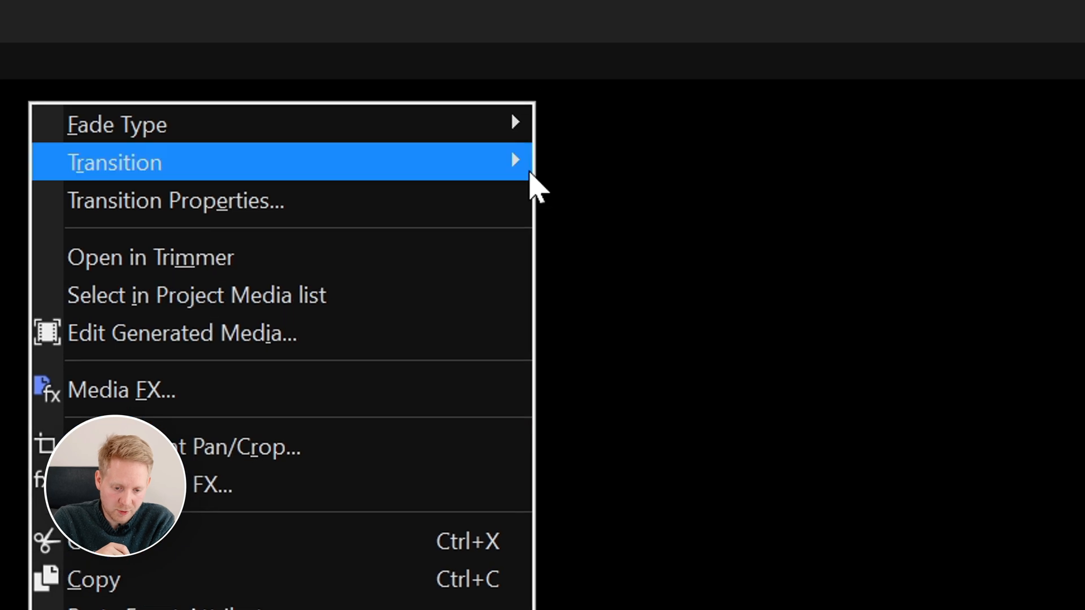
{"action": "mouse_move", "coordinate": [523, 144]}
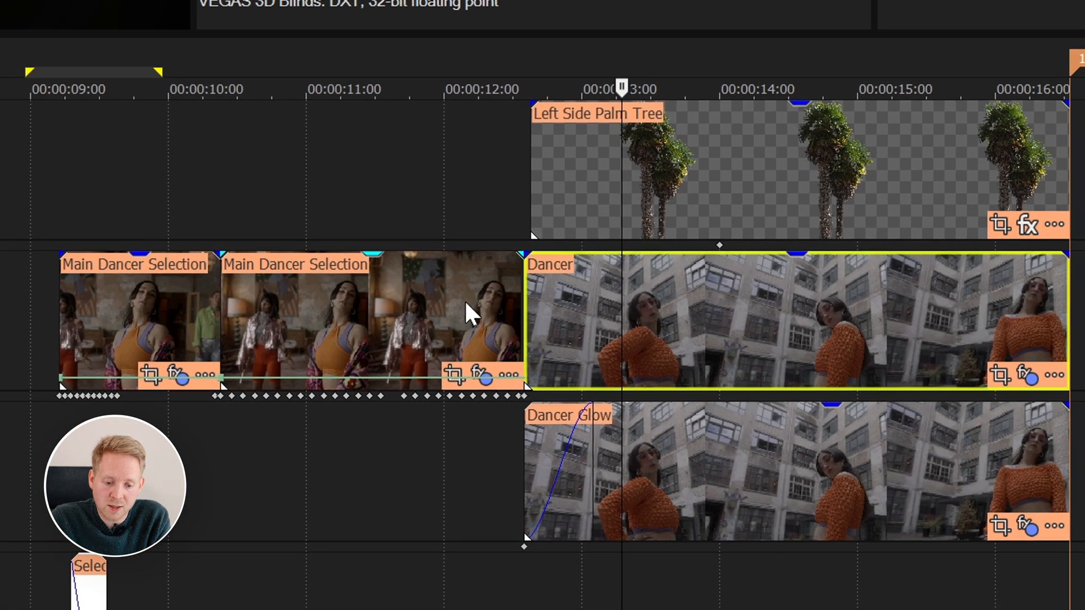
Select the two Main Dancer Selection events in turn to examine how the dancer shot is split on the timeline.
{"action": "left_click", "coordinate": [435, 309]}
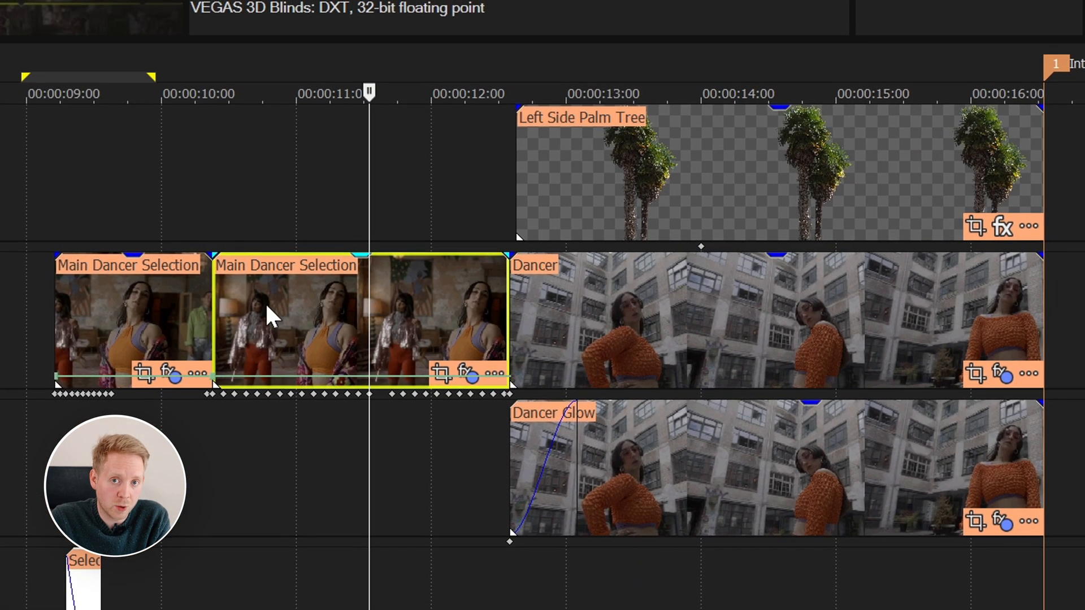
{"action": "left_click", "coordinate": [155, 307]}
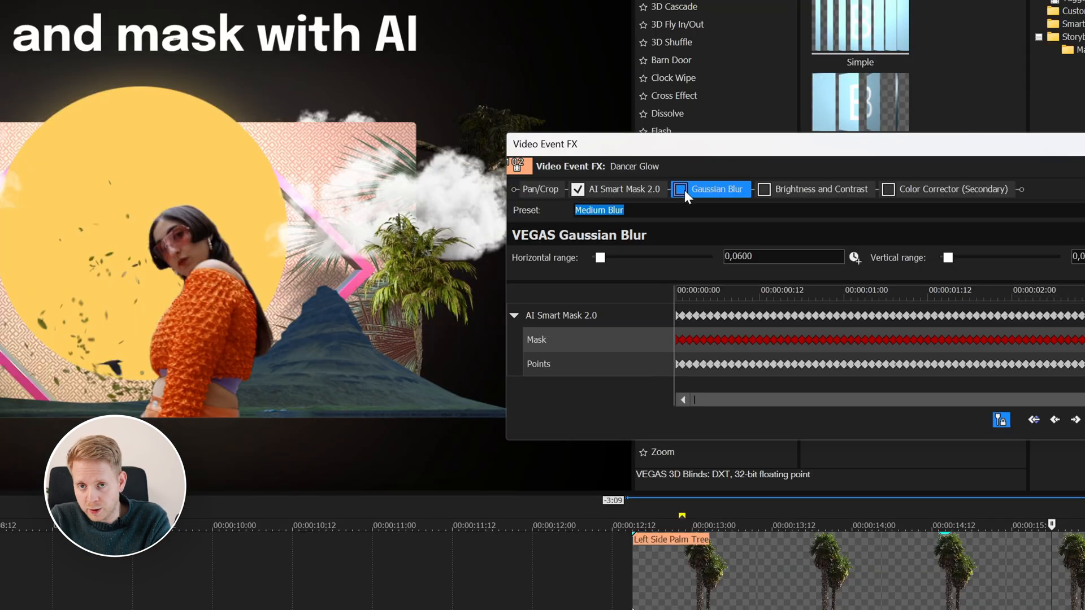
Enable Gaussian Blur, Brightness and Contrast, and Color Corrector (Secondary) one by one on the Dancer Glow event.
{"action": "left_click", "coordinate": [682, 189]}
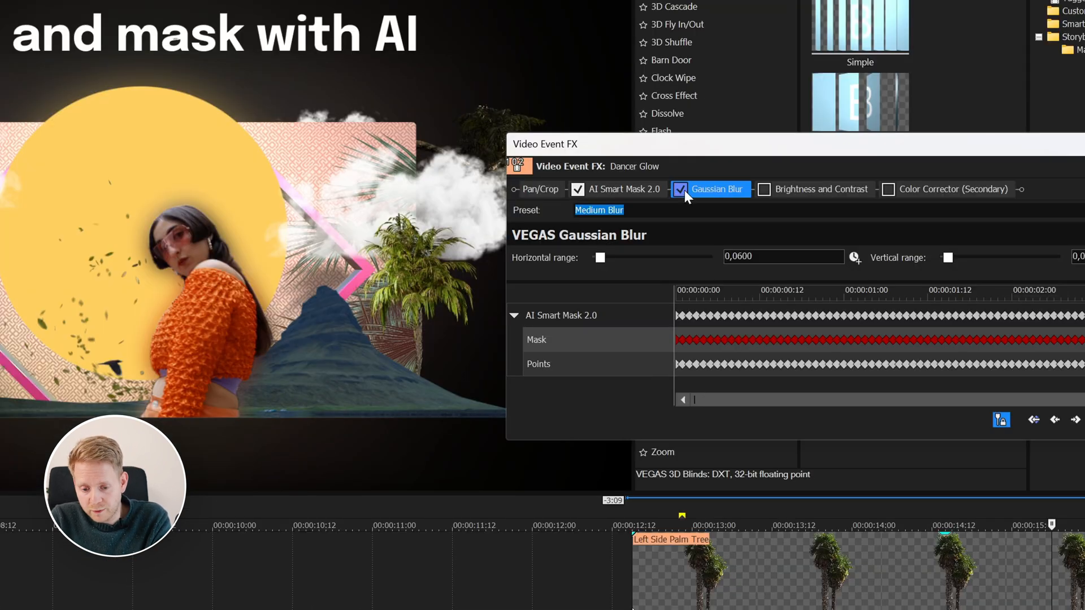
{"action": "left_click", "coordinate": [792, 189]}
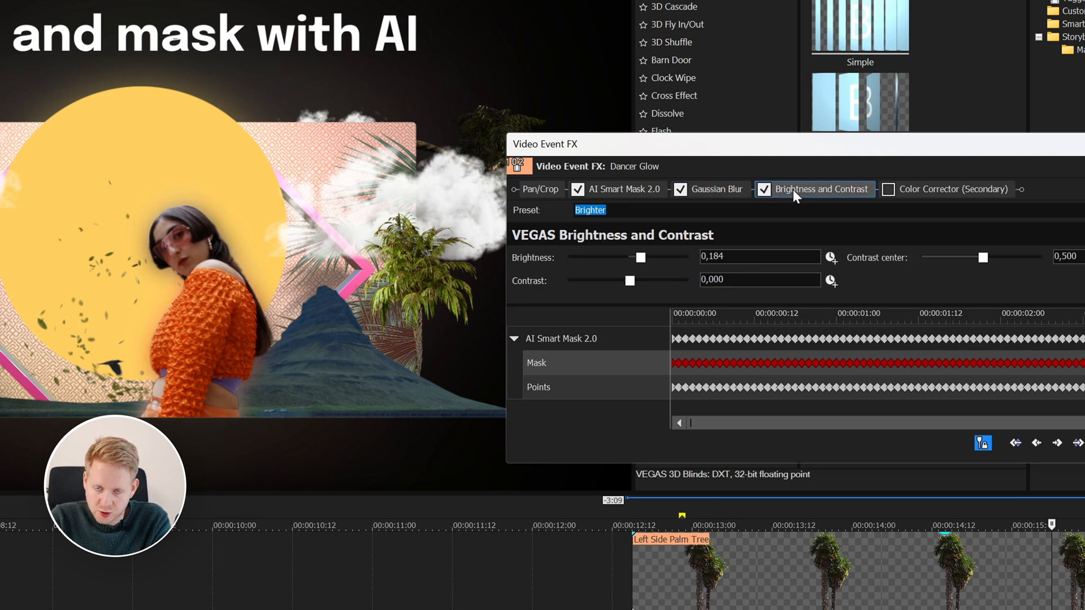
{"action": "left_click", "coordinate": [888, 189]}
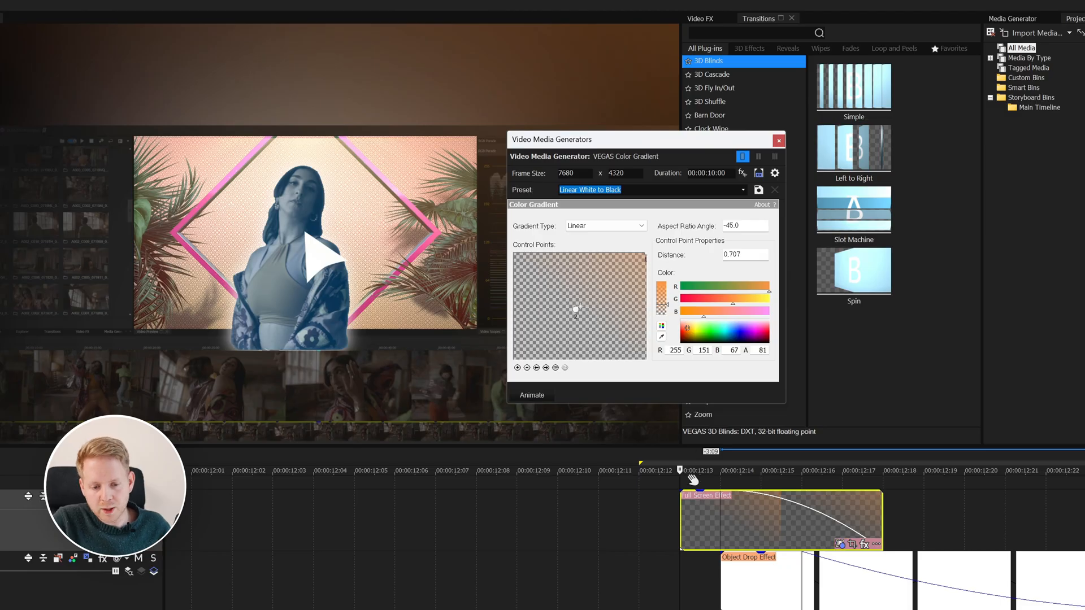
Scrub through the Full Screen Effect gradient event to examine its orange tint over the frame.
{"action": "mouse_move", "coordinate": [693, 479]}
{"action": "left_mouse_down"}
{"action": "mouse_move", "coordinate": [880, 473]}
{"action": "mouse_move", "coordinate": [721, 478]}
{"action": "mouse_move", "coordinate": [886, 481]}
{"action": "mouse_move", "coordinate": [704, 478]}
{"action": "left_mouse_up"}
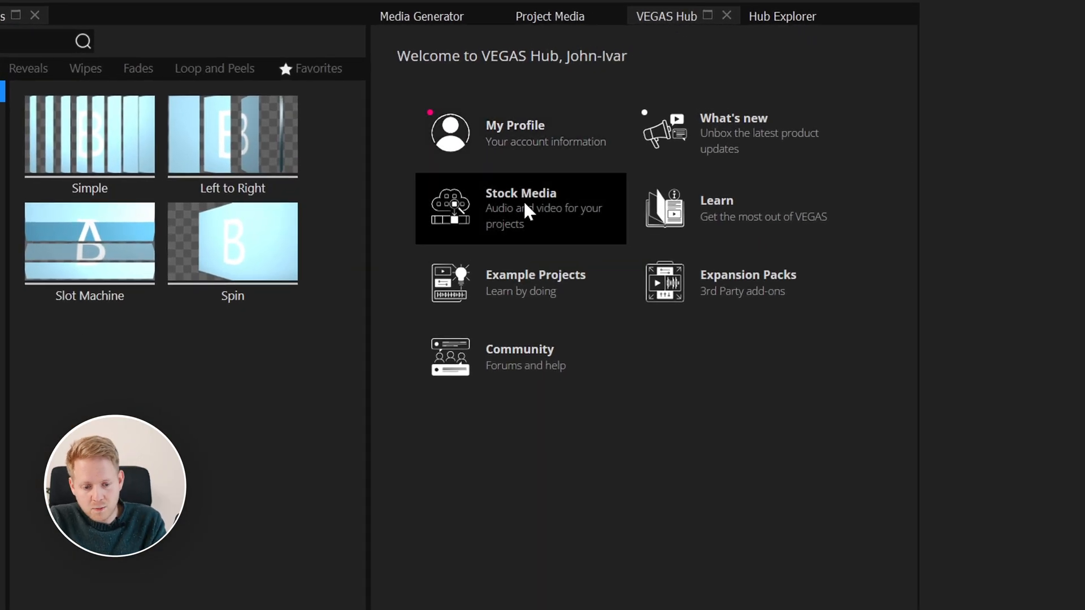
Search the VEGAS Hub stock video library for "palm tree".
{"action": "left_click", "coordinate": [537, 223]}
{"action": "left_click", "coordinate": [538, 52]}
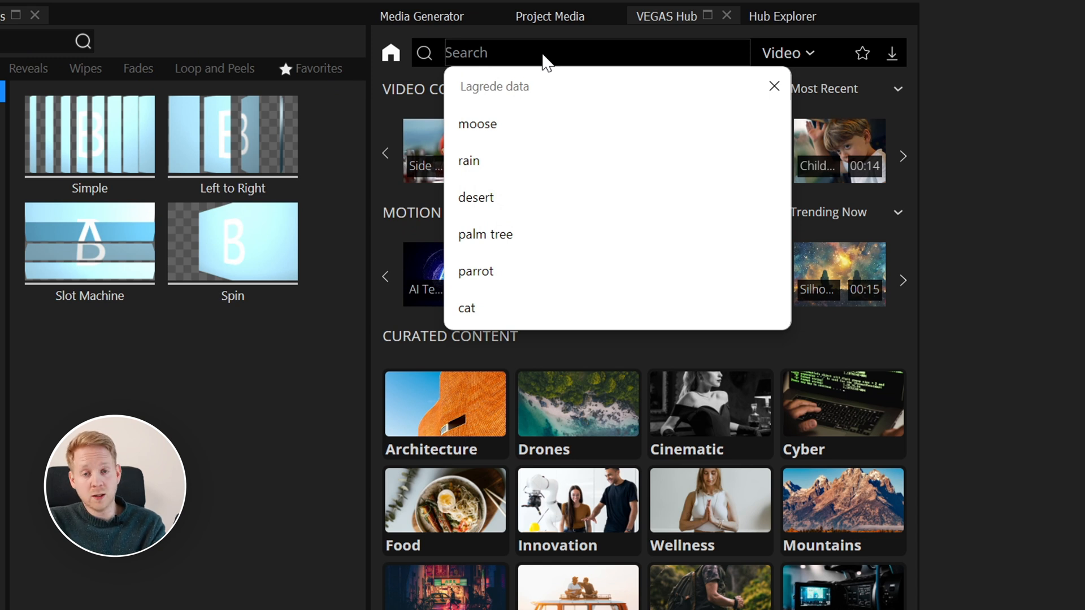
{"action": "type", "text": "palm tree"}
{"action": "key", "text": "Return"}
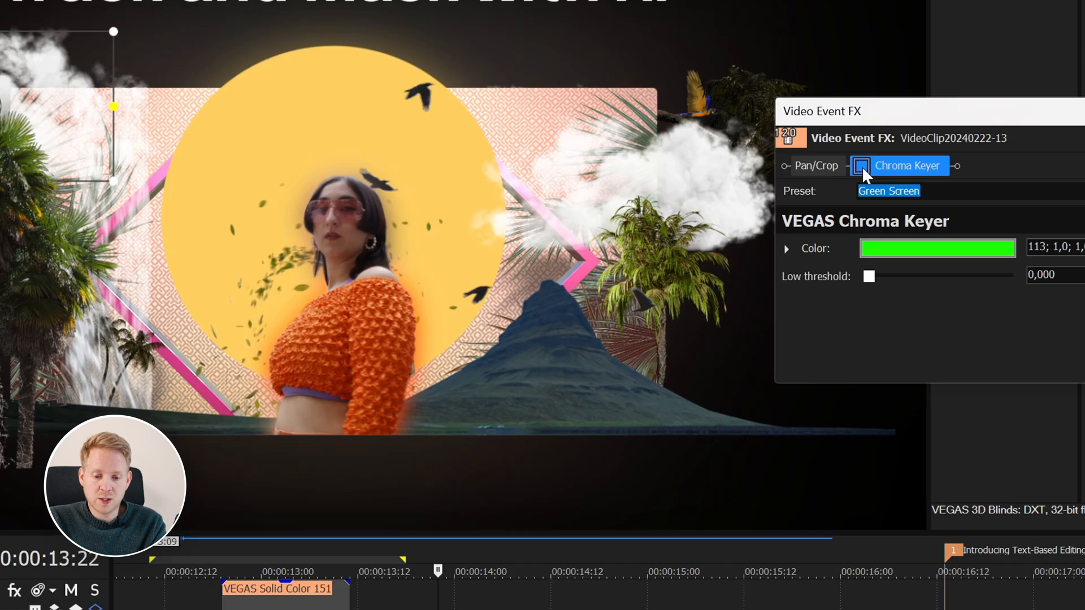
{"action": "left_click", "coordinate": [862, 166]}
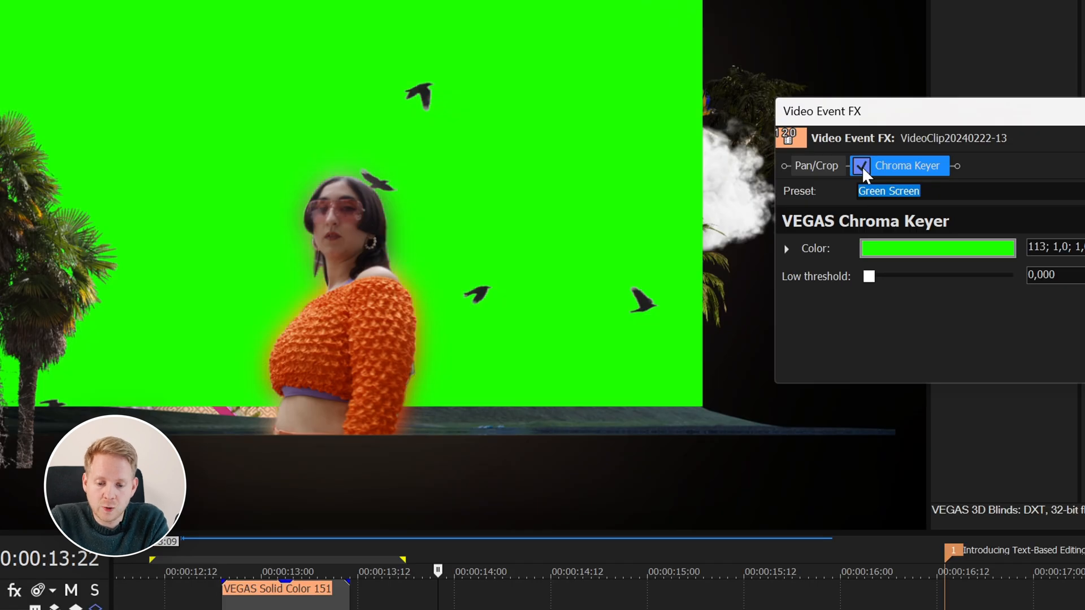
{"action": "left_click", "coordinate": [862, 167]}
{"action": "left_click", "coordinate": [862, 166]}
{"action": "left_click", "coordinate": [862, 167]}
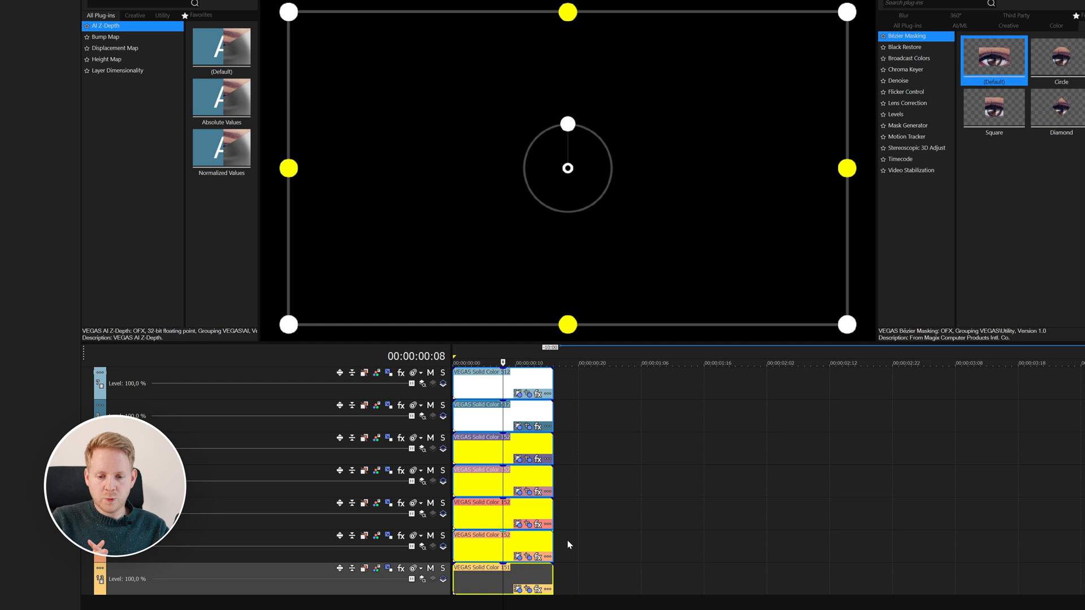
Examine the Event Pan/Crop masks of the solid colour events forming the grey frame outline and the four yellow edge handles.
{"action": "left_click", "coordinate": [526, 591]}
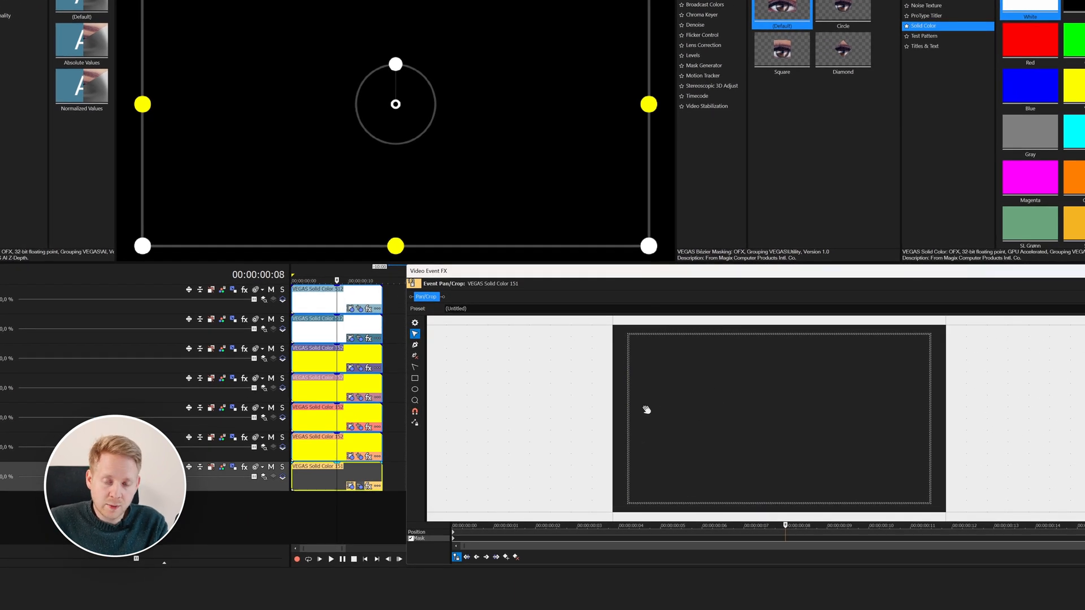
{"action": "left_click", "coordinate": [359, 456]}
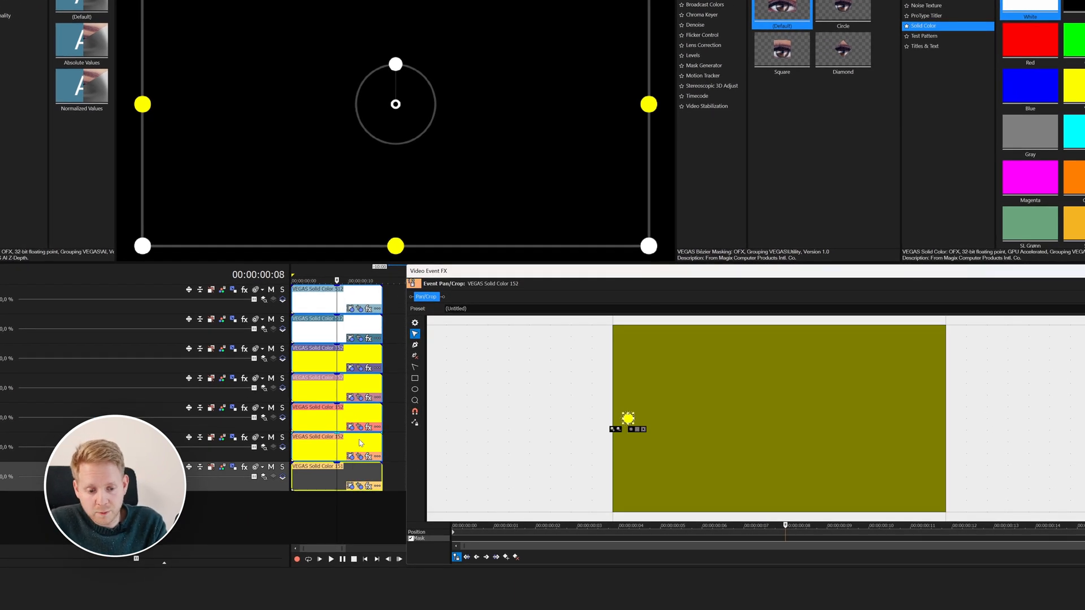
{"action": "left_click", "coordinate": [361, 427]}
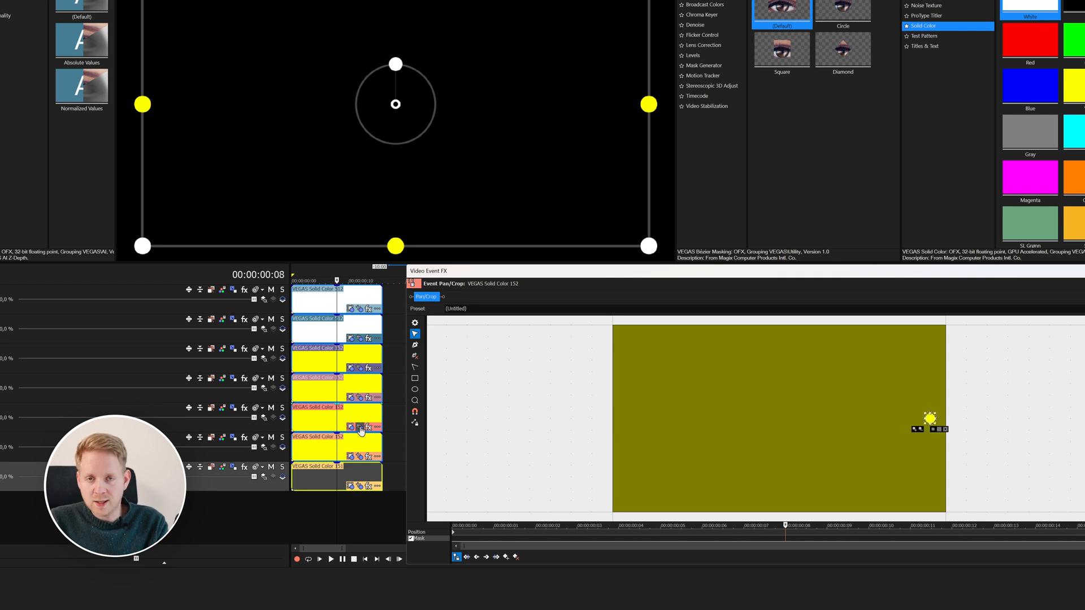
{"action": "left_click", "coordinate": [360, 398]}
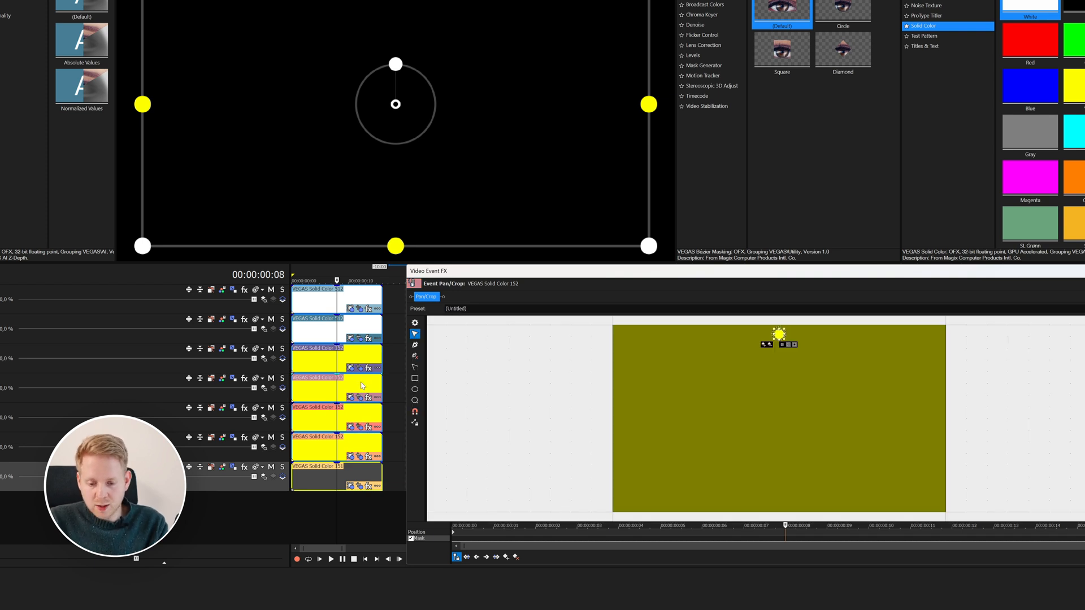
{"action": "left_click", "coordinate": [361, 369]}
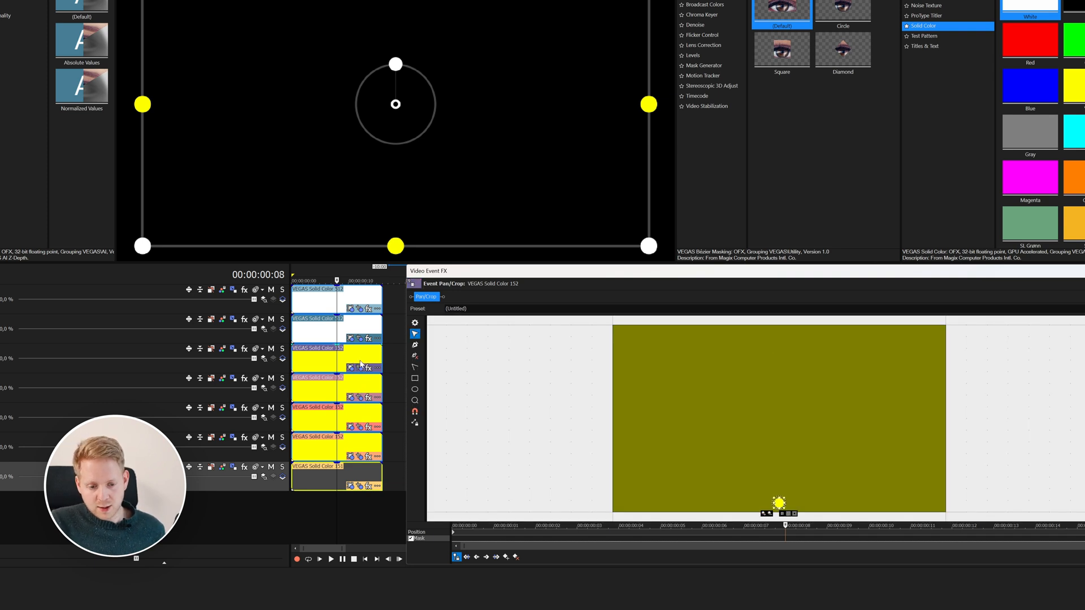
Examine the Event Pan/Crop masks of the solid colour events forming the four white corner handles and the central circle outline.
{"action": "left_click", "coordinate": [361, 339]}
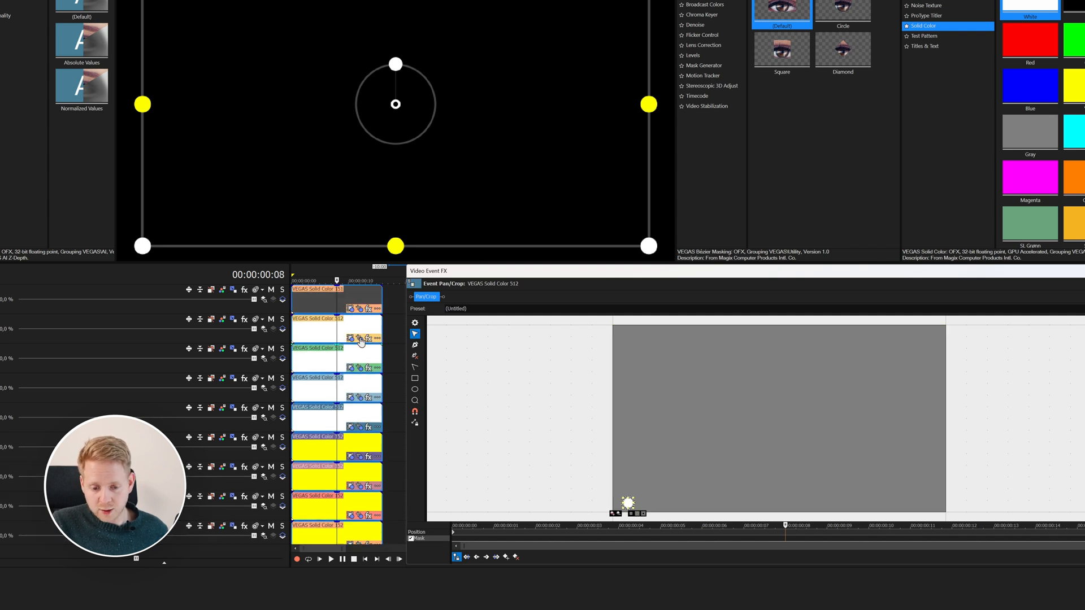
{"action": "left_click", "coordinate": [360, 398]}
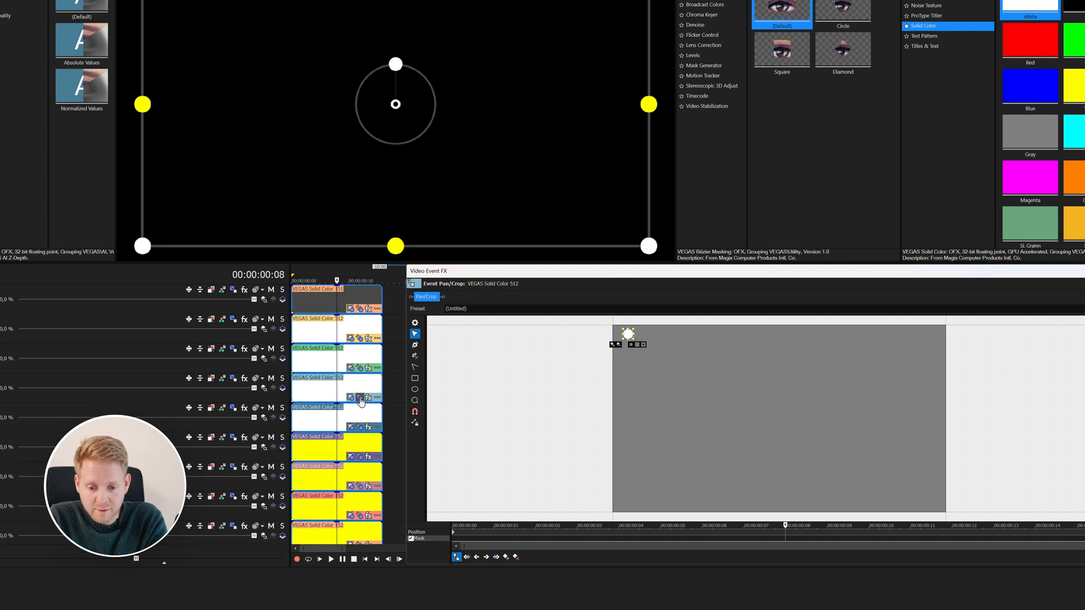
{"action": "left_click", "coordinate": [360, 368]}
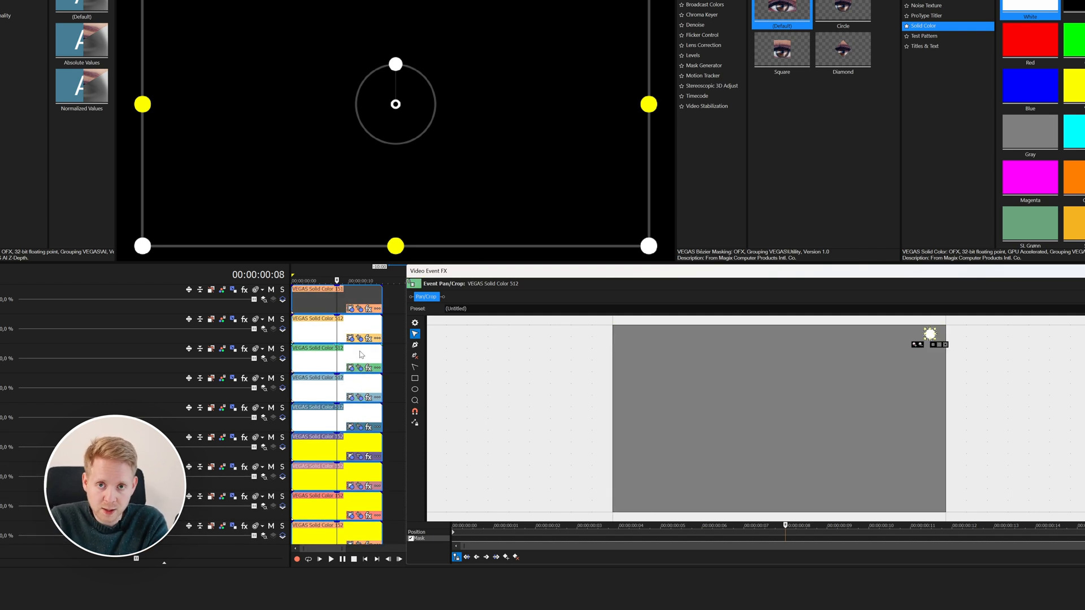
{"action": "left_click", "coordinate": [360, 338]}
{"action": "scroll", "coordinate": [360, 340], "scroll_direction": "up", "scroll_amount": 2}
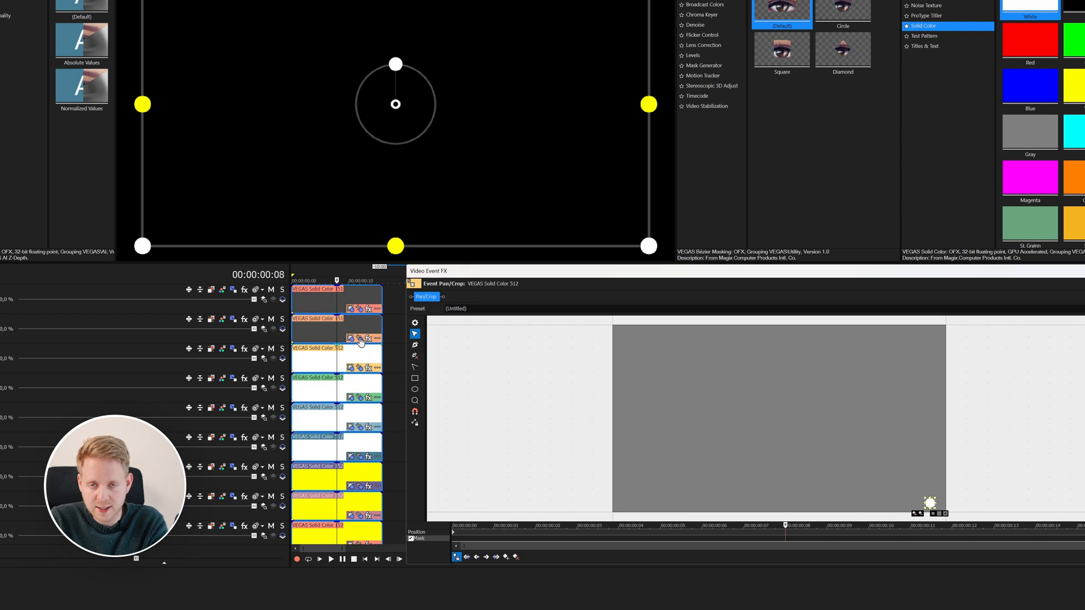
{"action": "left_click", "coordinate": [361, 362]}
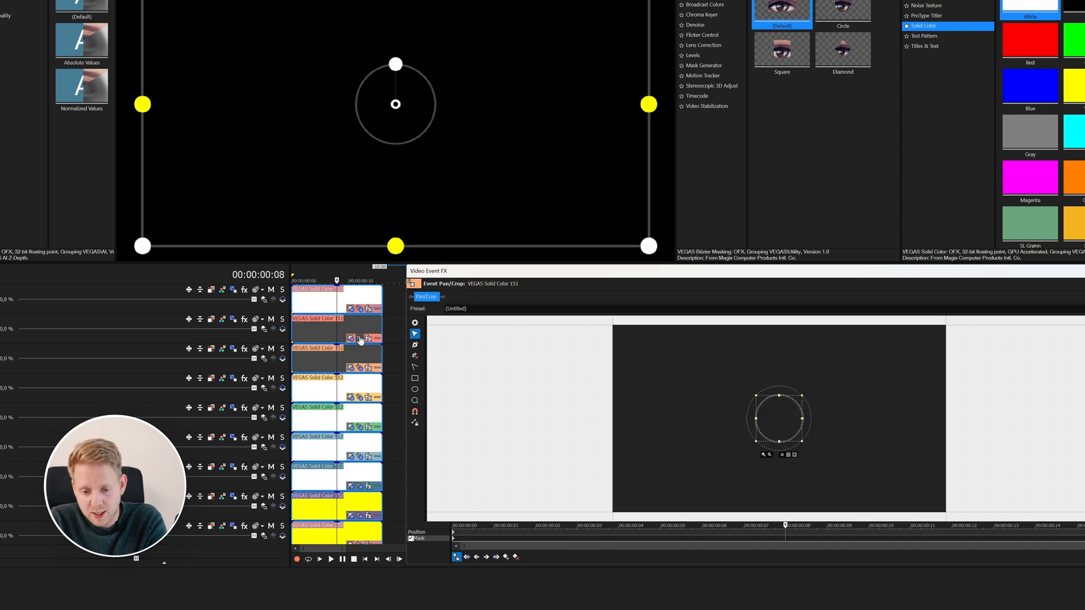
Examine the Event Pan/Crop mask of the solid colour event forming the line from the circle's centre to its top handle.
{"action": "left_click", "coordinate": [360, 339]}
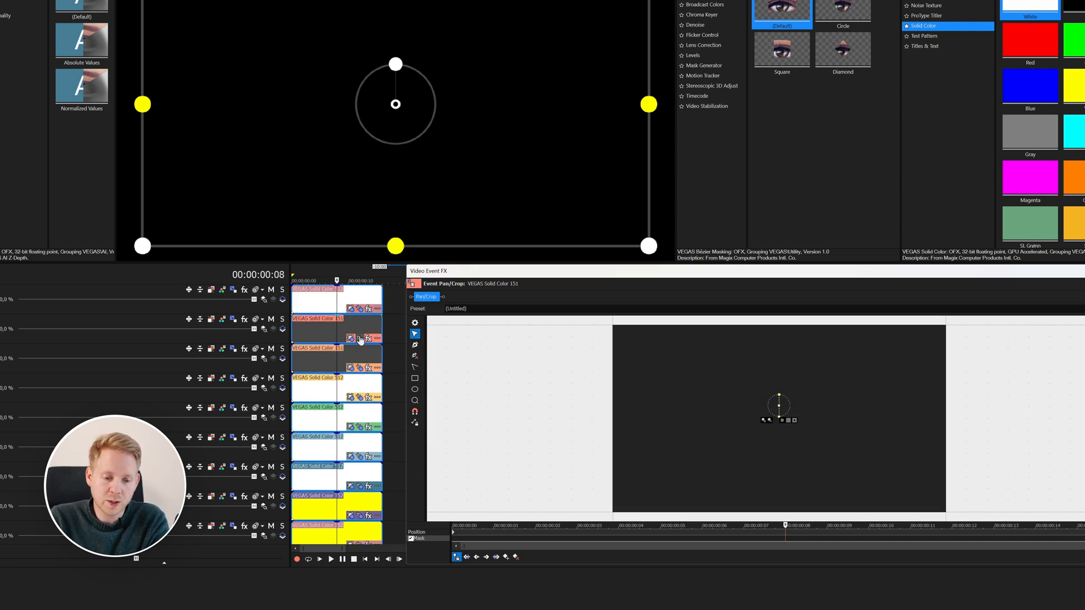
{"action": "scroll", "coordinate": [360, 339], "scroll_direction": "up", "scroll_amount": 1}
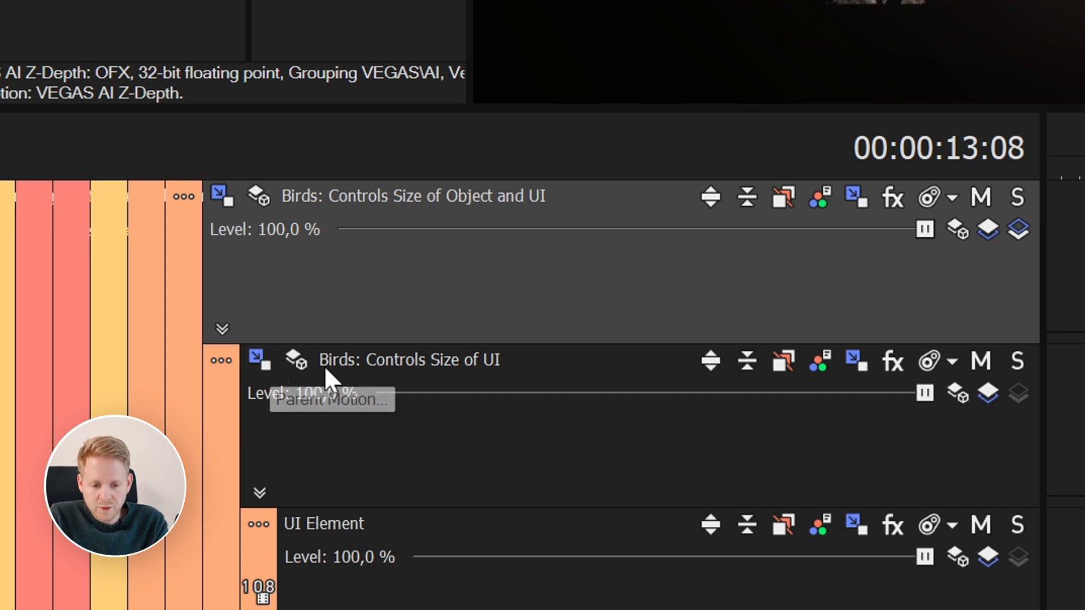
Resize the birds' UI frame by scaling the 3D box in the parent track motion of "Birds: Controls Size of UI".
{"action": "left_click", "coordinate": [260, 362]}
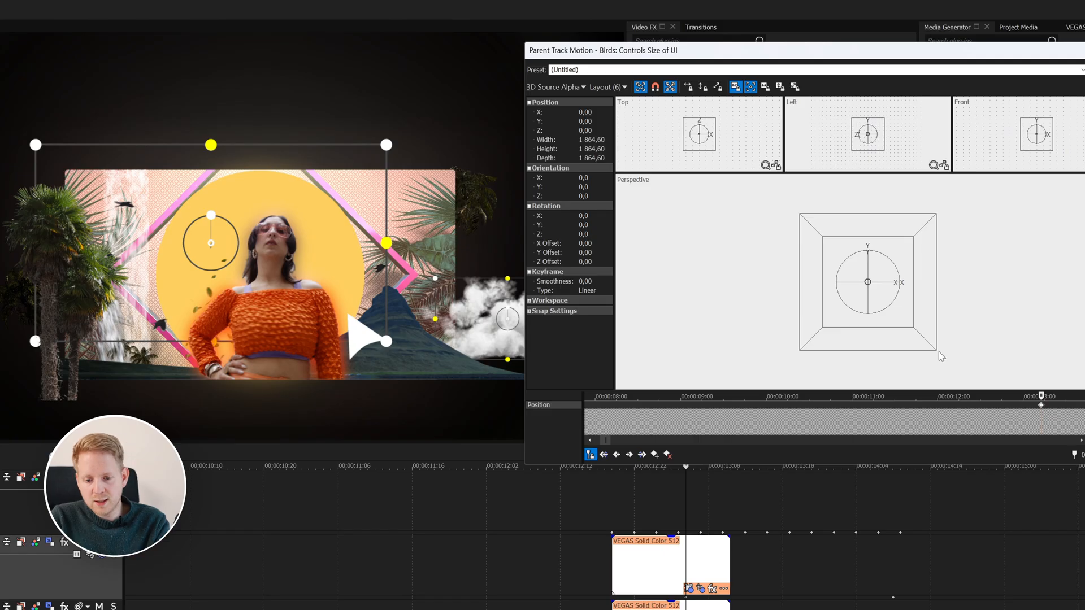
{"action": "left_click_drag", "start_coordinate": [937, 351], "coordinate": [968, 376]}
{"action": "left_click_drag", "start_coordinate": [954, 201], "coordinate": [995, 169]}
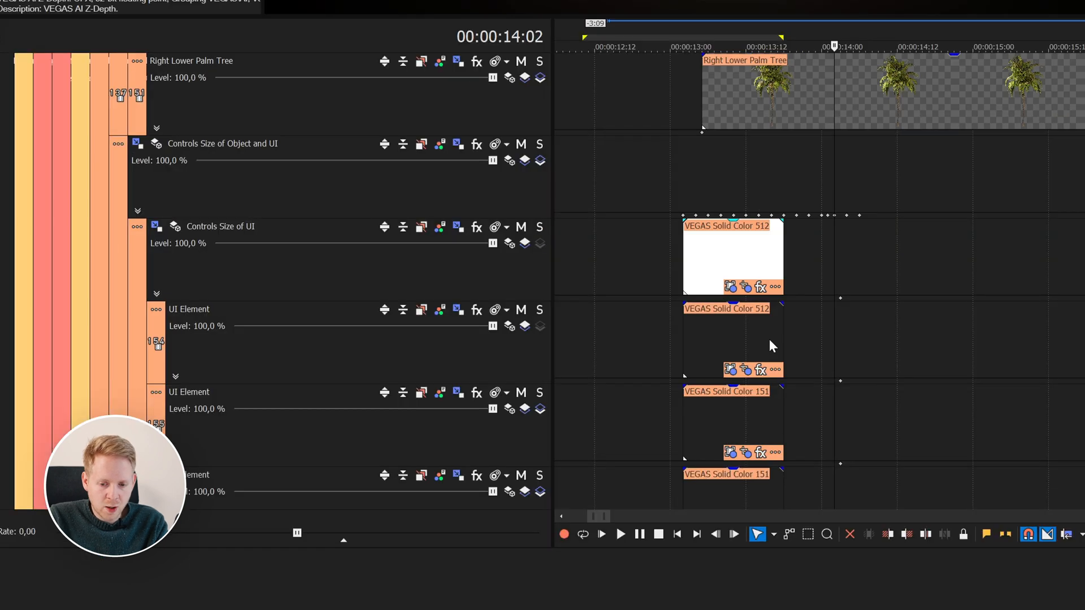
Review the Right Lower Palm Tree and Right Side Cloud events together with the UI Element tracks between them.
{"action": "scroll", "coordinate": [783, 226], "scroll_direction": "up", "scroll_amount": 2}
{"action": "left_click", "coordinate": [785, 177]}
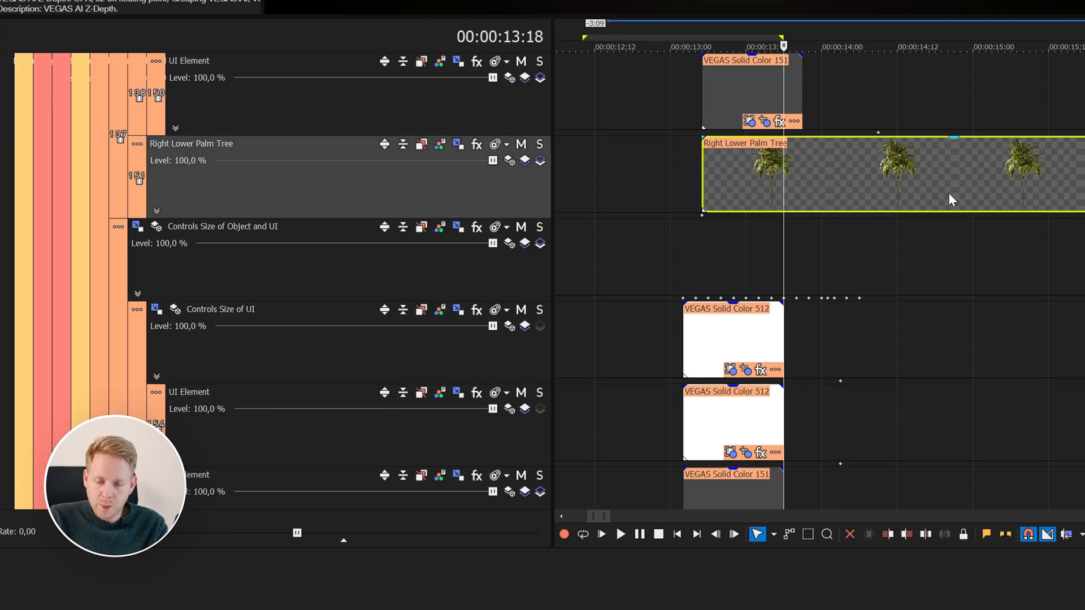
{"action": "scroll", "coordinate": [845, 181], "scroll_direction": "down", "scroll_amount": 5}
{"action": "scroll", "coordinate": [846, 179], "scroll_direction": "down", "scroll_amount": 10}
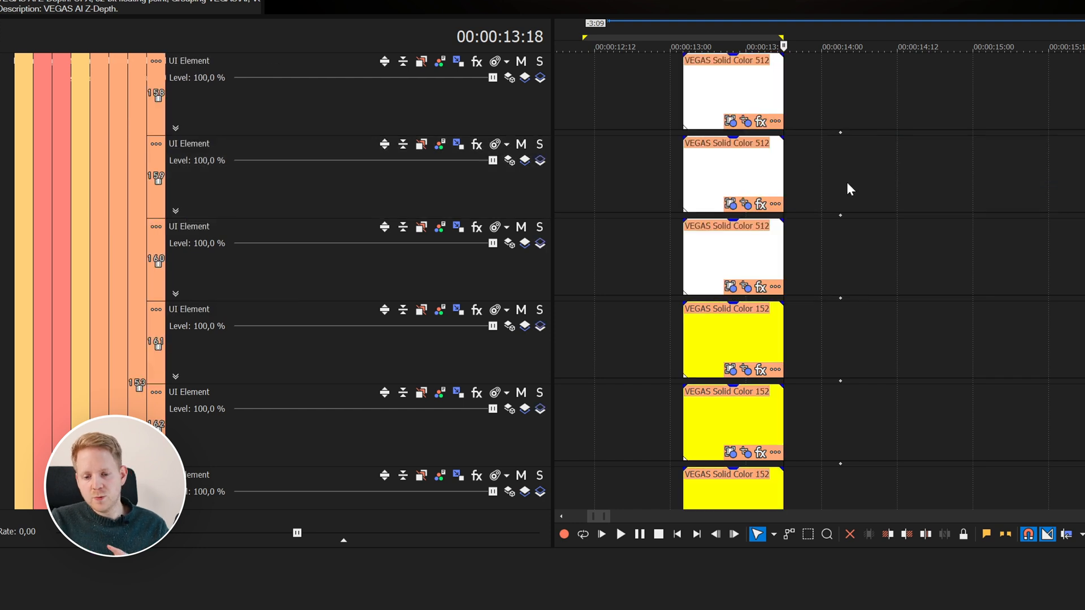
{"action": "left_click", "coordinate": [801, 173]}
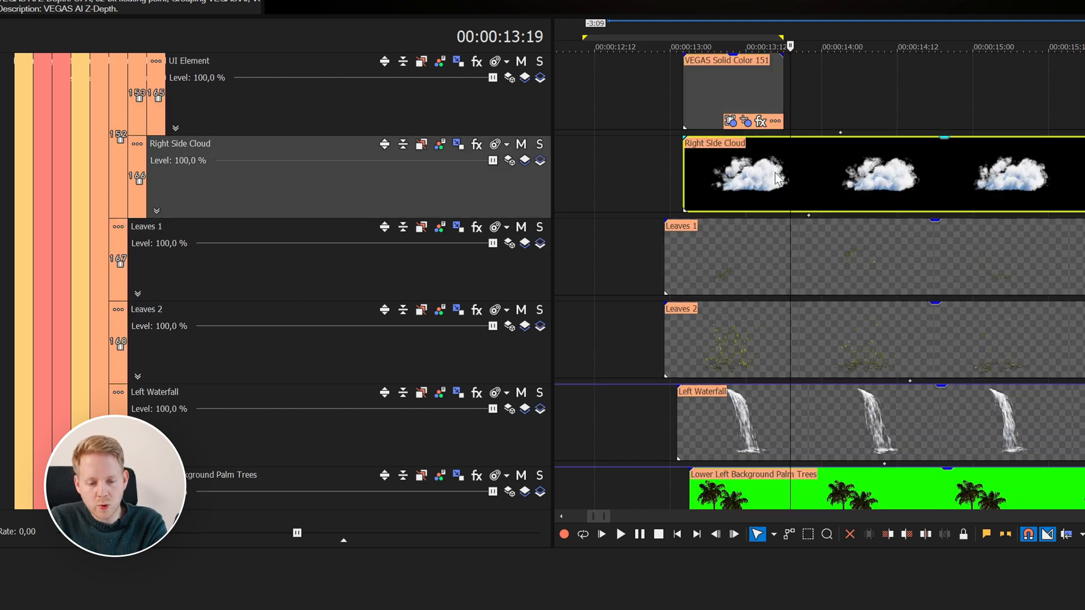
{"action": "scroll", "coordinate": [820, 197], "scroll_direction": "down", "scroll_amount": 1}
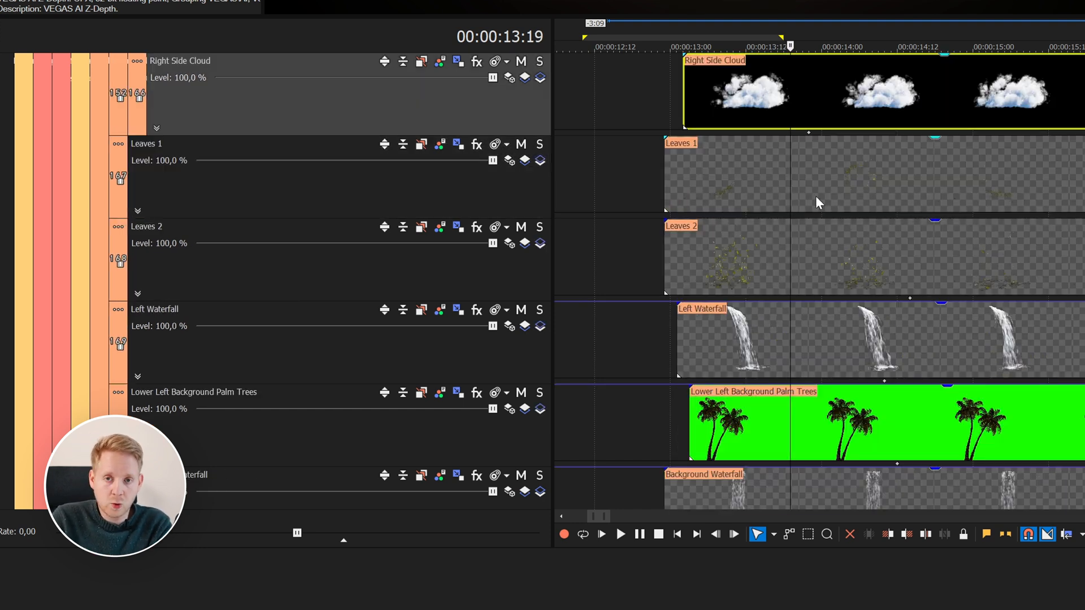
Review the Leaves 1 and Leaves 2 events on their tracks below the Right Side Cloud.
{"action": "left_click", "coordinate": [796, 188]}
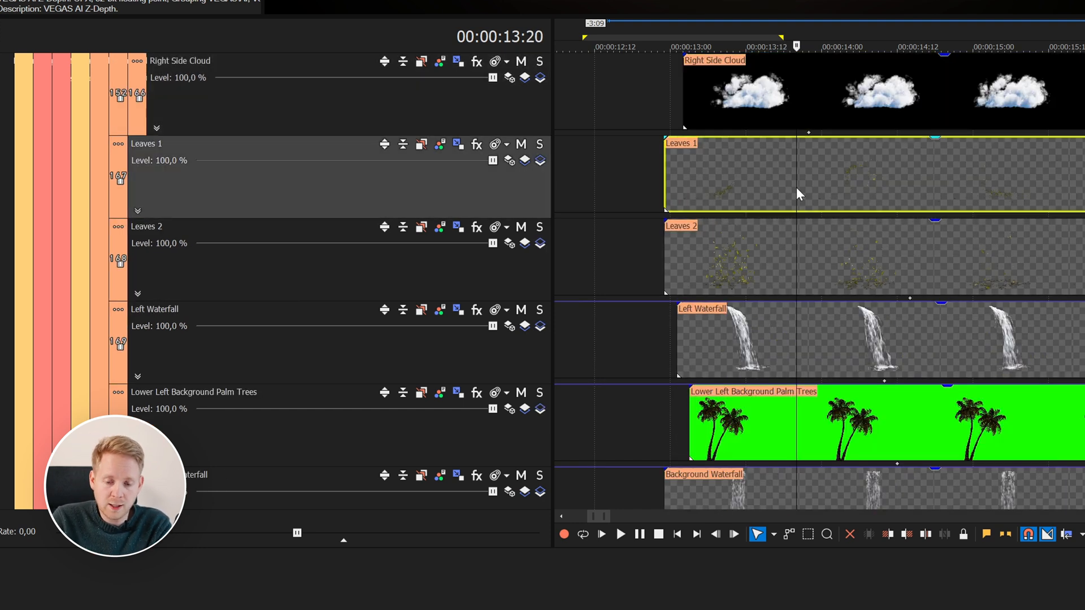
{"action": "left_click", "coordinate": [797, 245]}
{"action": "scroll", "coordinate": [835, 242], "scroll_direction": "down", "scroll_amount": 1}
{"action": "left_click", "coordinate": [808, 263]}
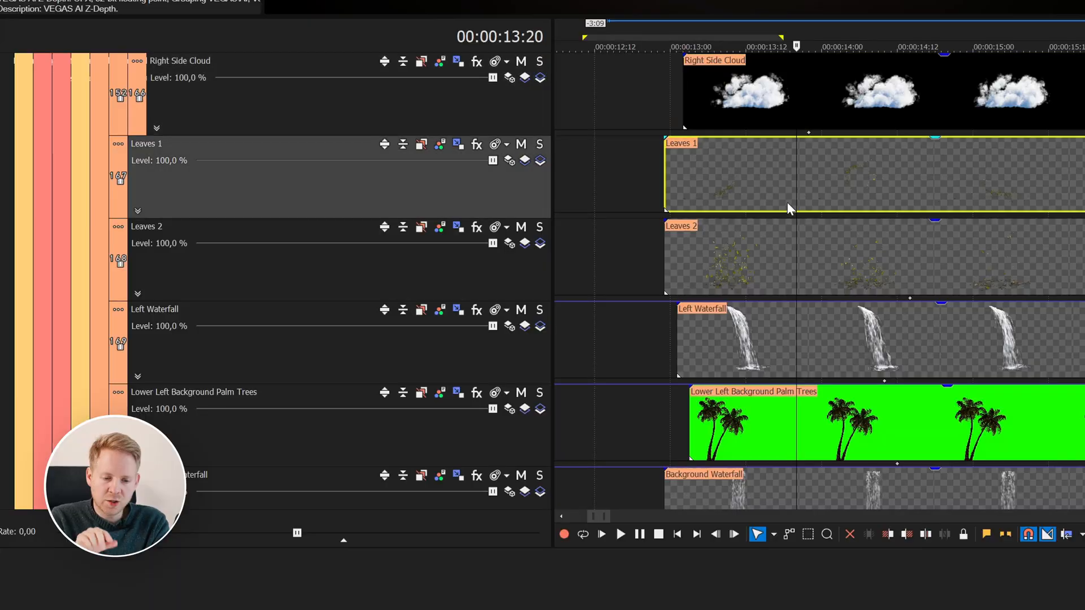
{"action": "left_click", "coordinate": [797, 246]}
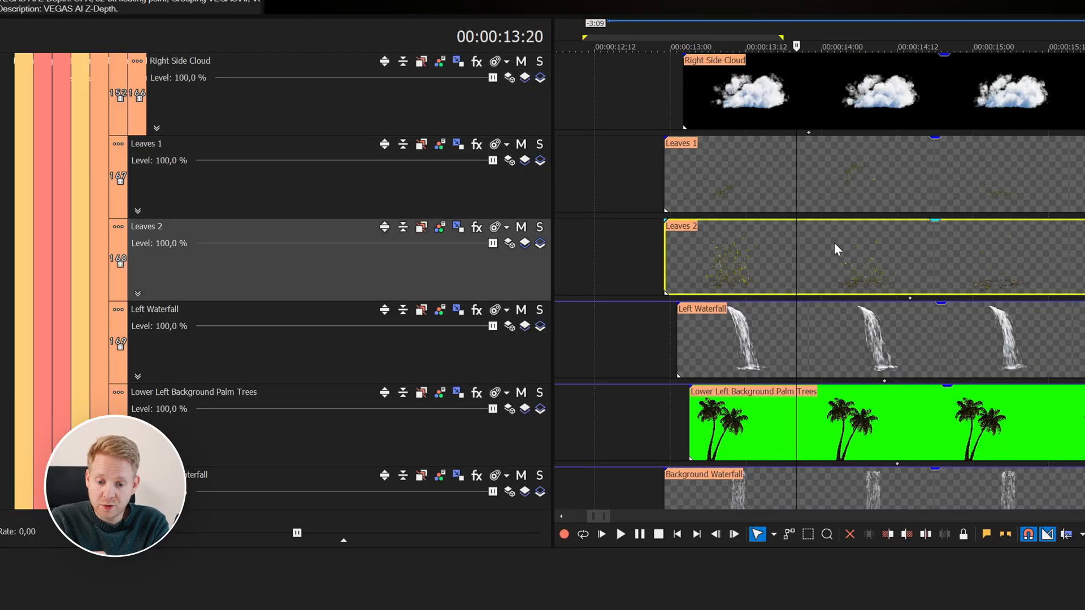
Review the Left Waterfall, Lower Left Background Palm Trees and Background Waterfall events on the timeline.
{"action": "scroll", "coordinate": [806, 259], "scroll_direction": "down", "scroll_amount": 1}
{"action": "left_click", "coordinate": [807, 254]}
{"action": "scroll", "coordinate": [825, 237], "scroll_direction": "down", "scroll_amount": 2}
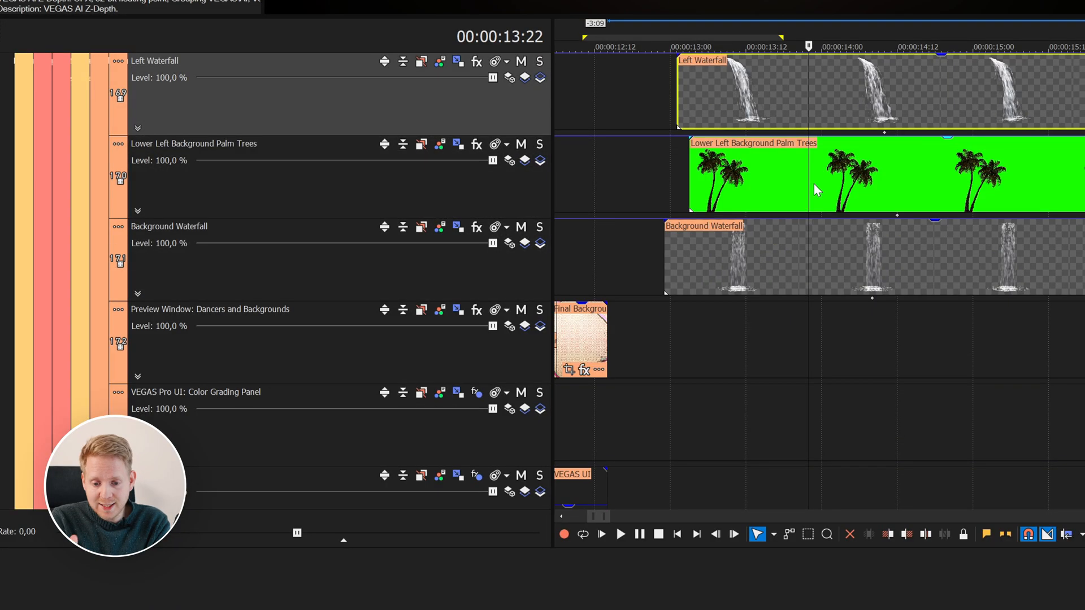
{"action": "left_click", "coordinate": [815, 184]}
{"action": "left_click", "coordinate": [814, 267]}
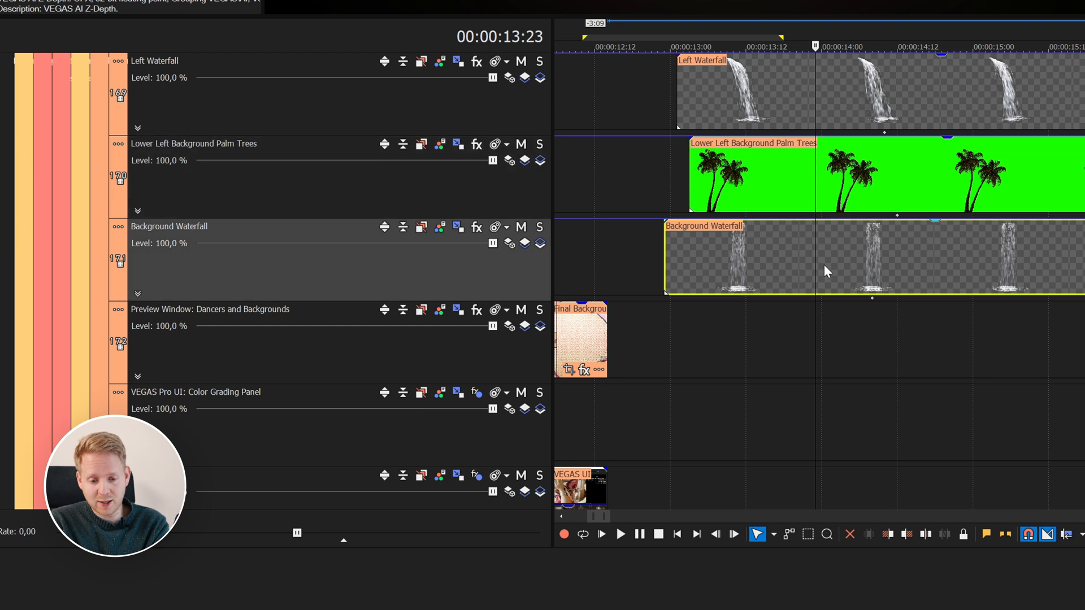
Review the Sun and Parrot events on the tracks below the Object Drop Effect.
{"action": "scroll", "coordinate": [842, 241], "scroll_direction": "down", "scroll_amount": 8}
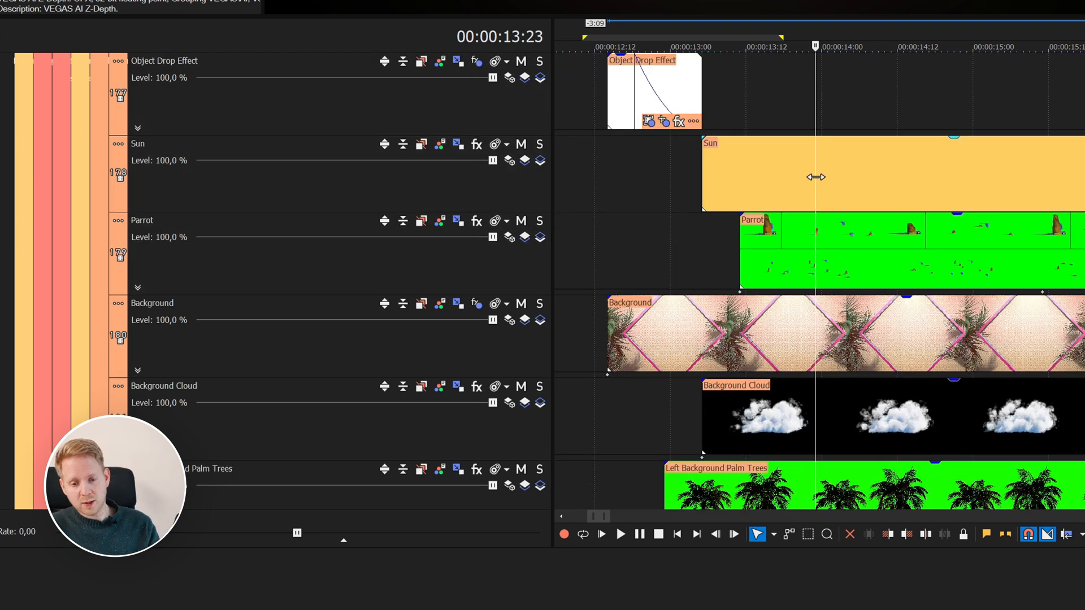
{"action": "left_click", "coordinate": [831, 200]}
{"action": "left_click", "coordinate": [826, 266]}
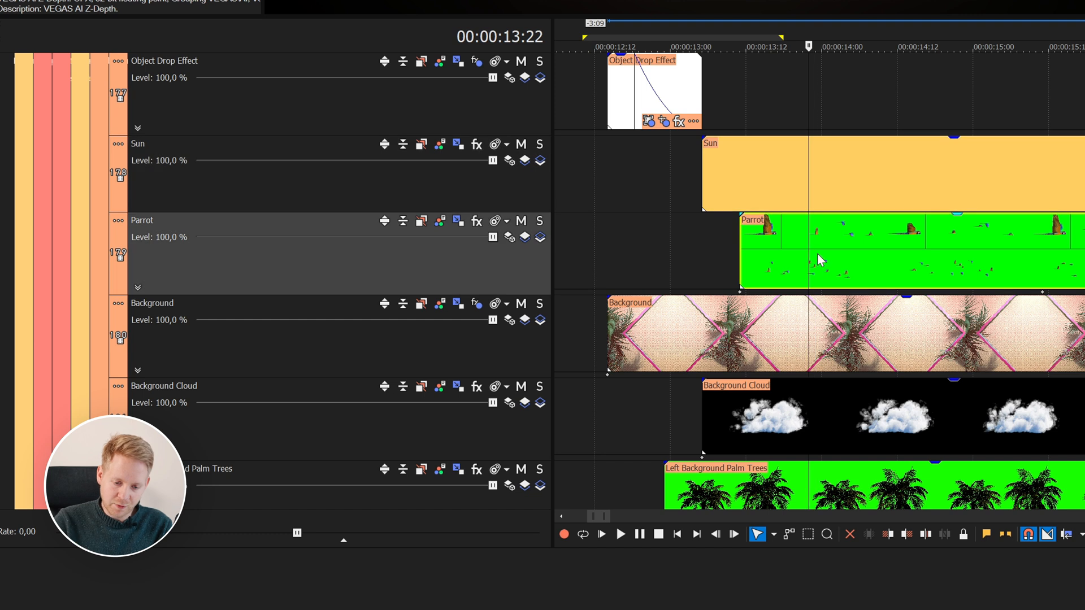
{"action": "scroll", "coordinate": [828, 277], "scroll_direction": "down", "scroll_amount": 1}
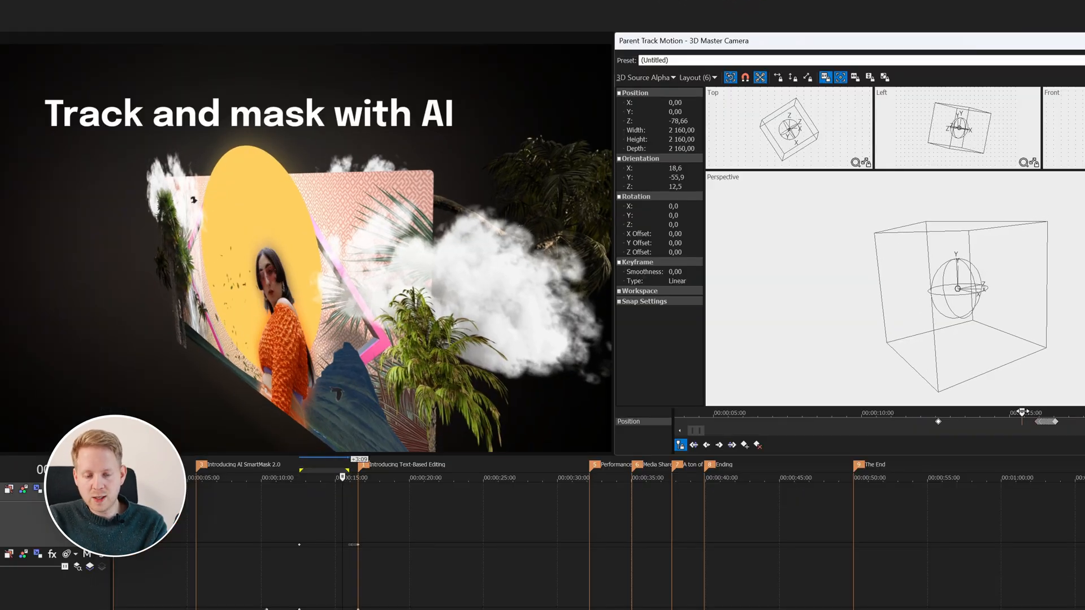
Scrub through the parent track motion keyframes of the 3D Master Camera and Second Camera to preview the camera moves.
{"action": "mouse_move", "coordinate": [992, 412]}
{"action": "left_mouse_down"}
{"action": "mouse_move", "coordinate": [944, 413]}
{"action": "mouse_move", "coordinate": [1037, 413]}
{"action": "mouse_move", "coordinate": [942, 413]}
{"action": "mouse_move", "coordinate": [993, 413]}
{"action": "mouse_move", "coordinate": [944, 413]}
{"action": "mouse_move", "coordinate": [991, 412]}
{"action": "mouse_move", "coordinate": [980, 413]}
{"action": "left_mouse_up"}
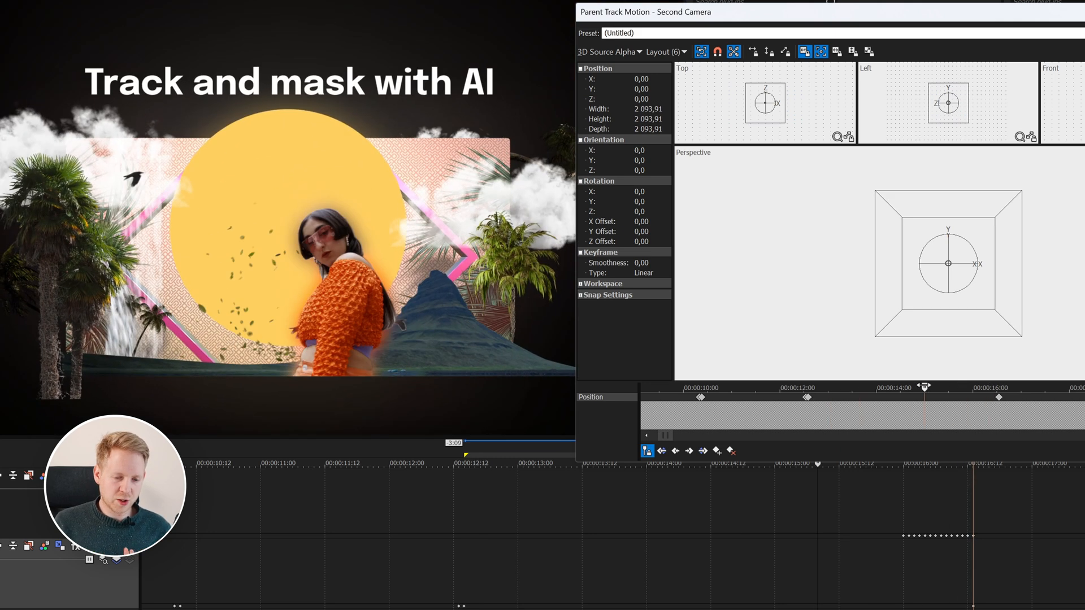
{"action": "left_click_drag", "start_coordinate": [924, 387], "coordinate": [975, 386]}
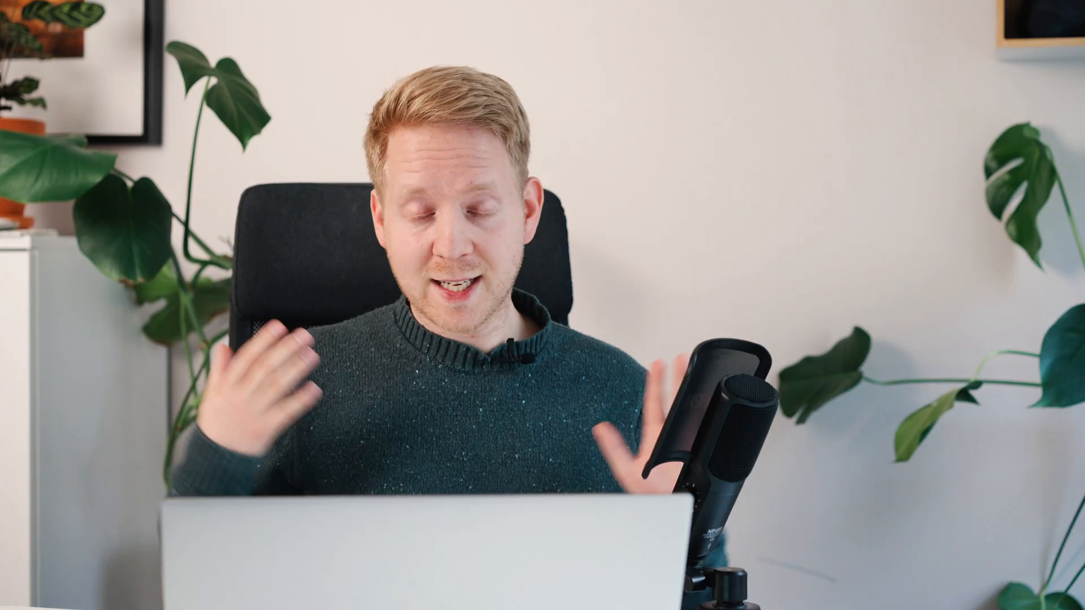